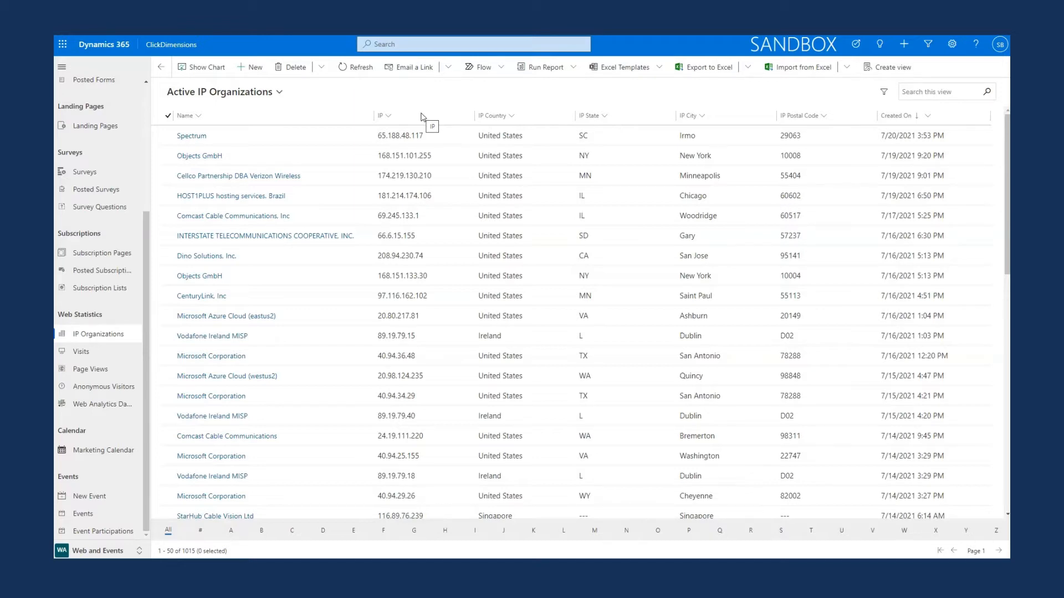
# Open the Zen Internet Ltd IP organization record and review its anonymous visitors, visits, page views, posted forms and location.
pyautogui.scroll(-10, 629, 273)
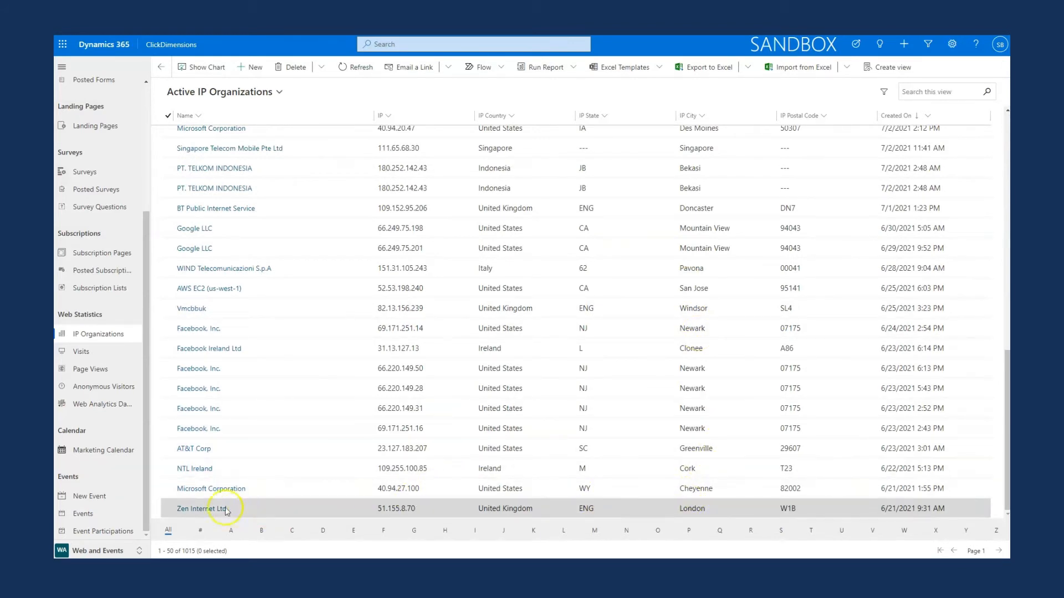
pyautogui.click(204, 510)
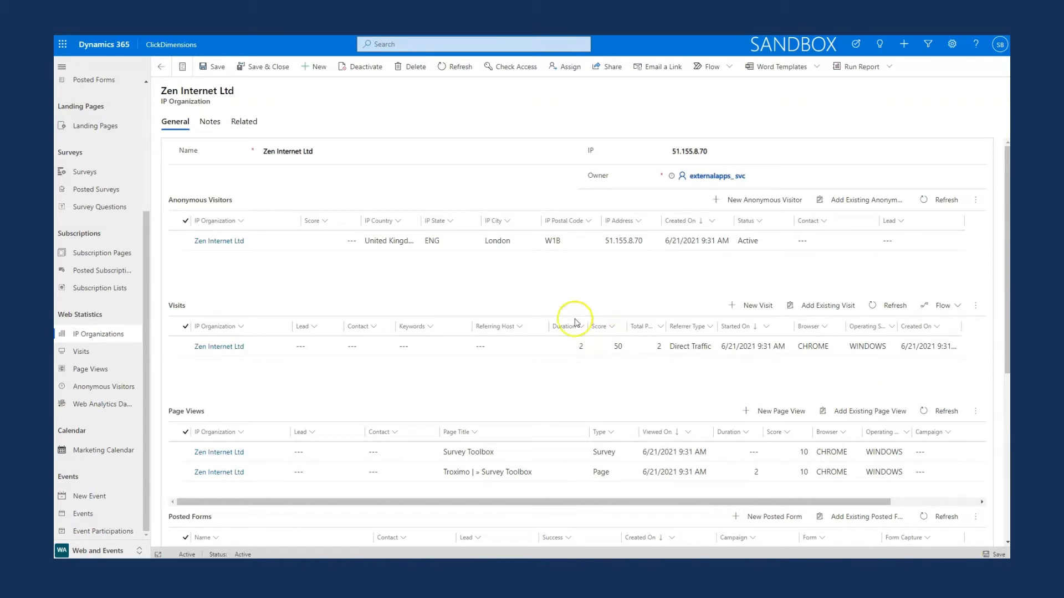
pyautogui.scroll(-2, 354, 316)
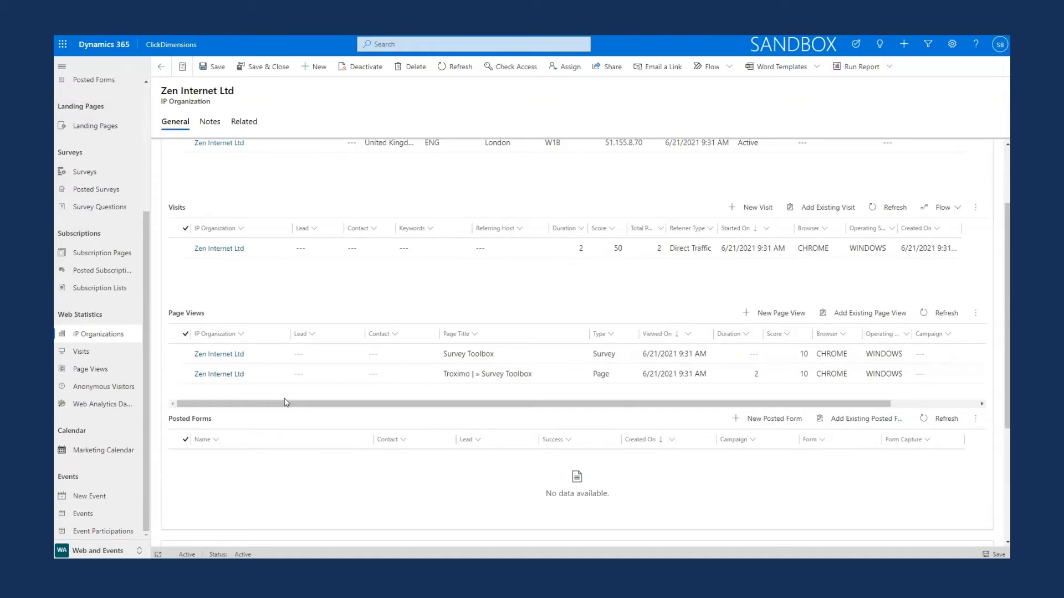
pyautogui.scroll(-2, 288, 377)
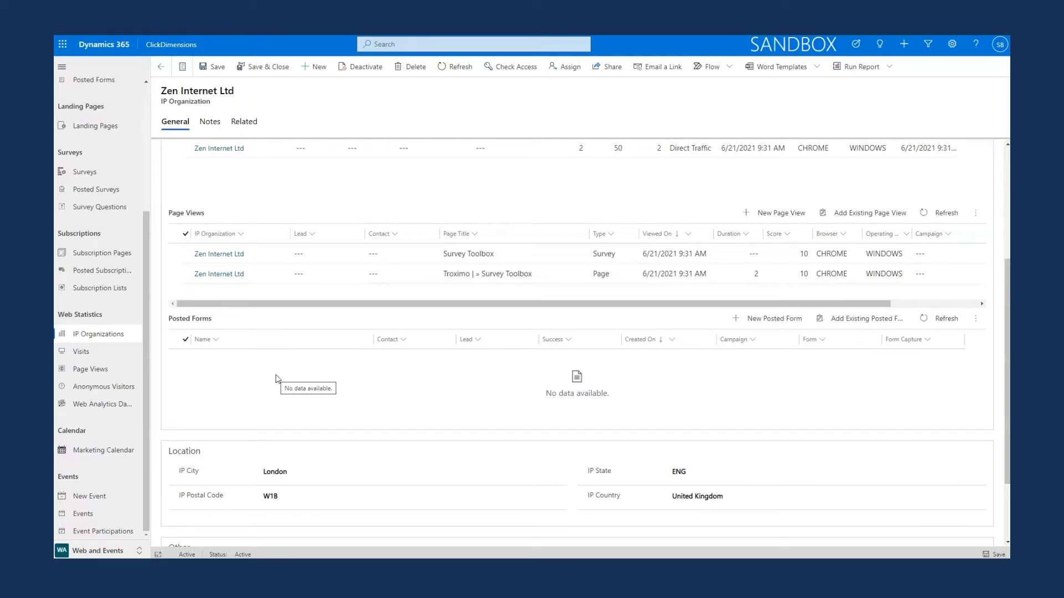
pyautogui.scroll(5, 277, 379)
# View the notes timeline of the Zen Internet Ltd record and check which related record types are available.
pyautogui.click(206, 125)
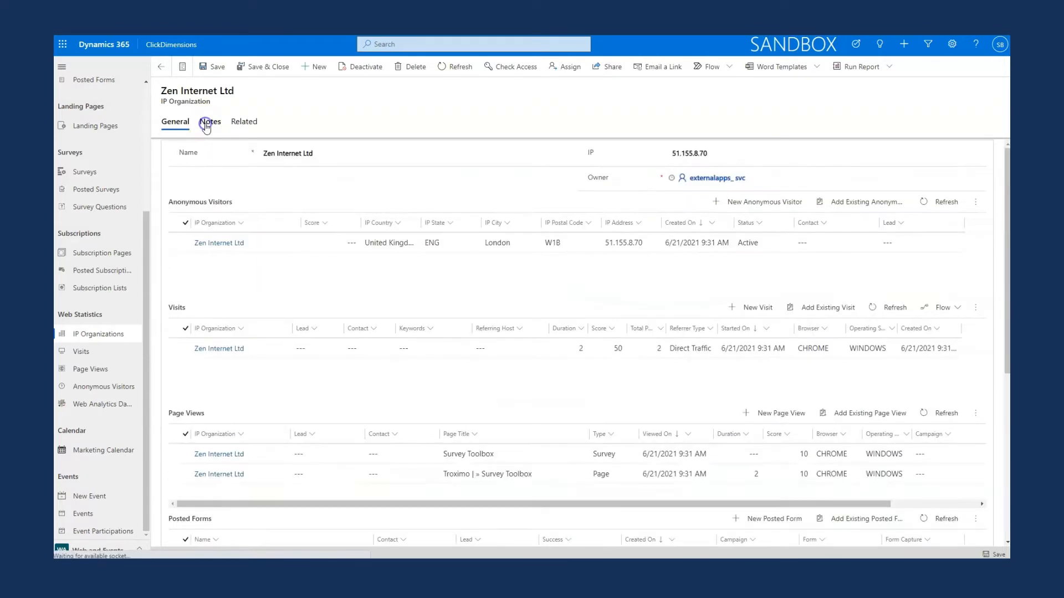
pyautogui.click(256, 124)
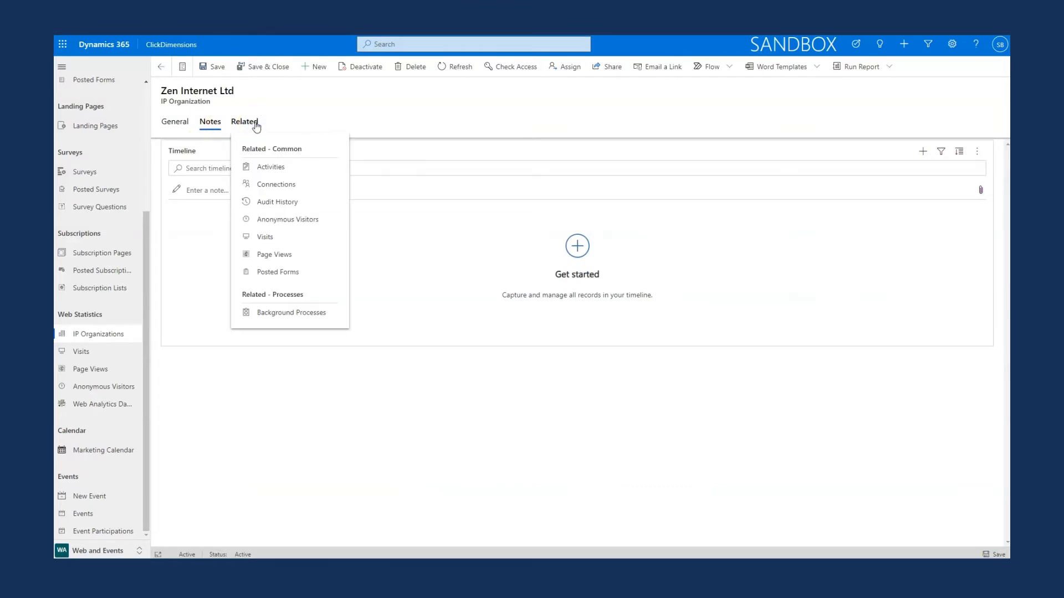
pyautogui.click(256, 124)
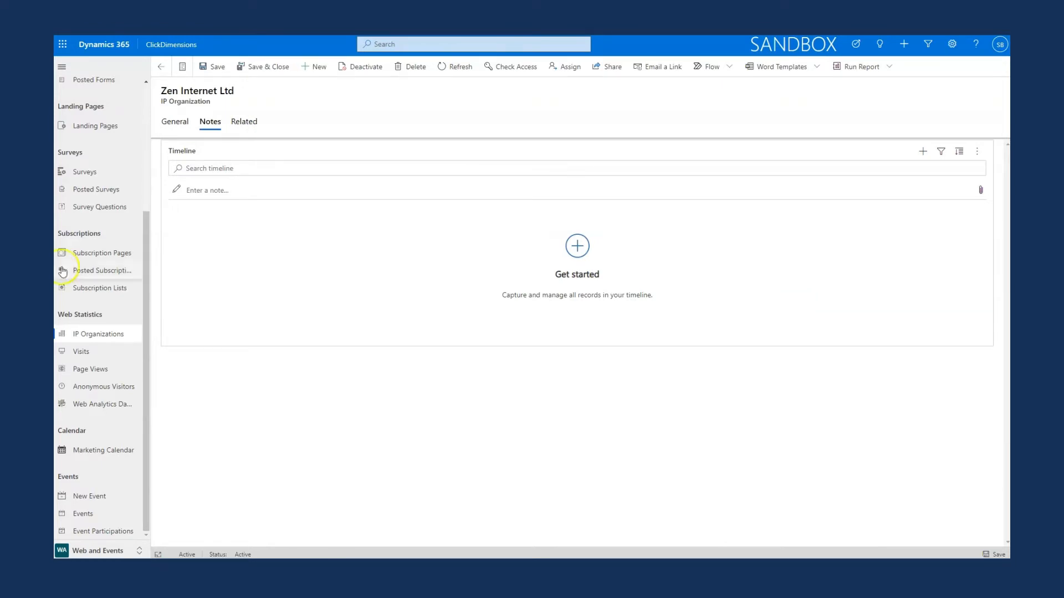
# Review the lists of active visits, active page views and active anonymous visitors under Web Statistics.
pyautogui.click(88, 355)
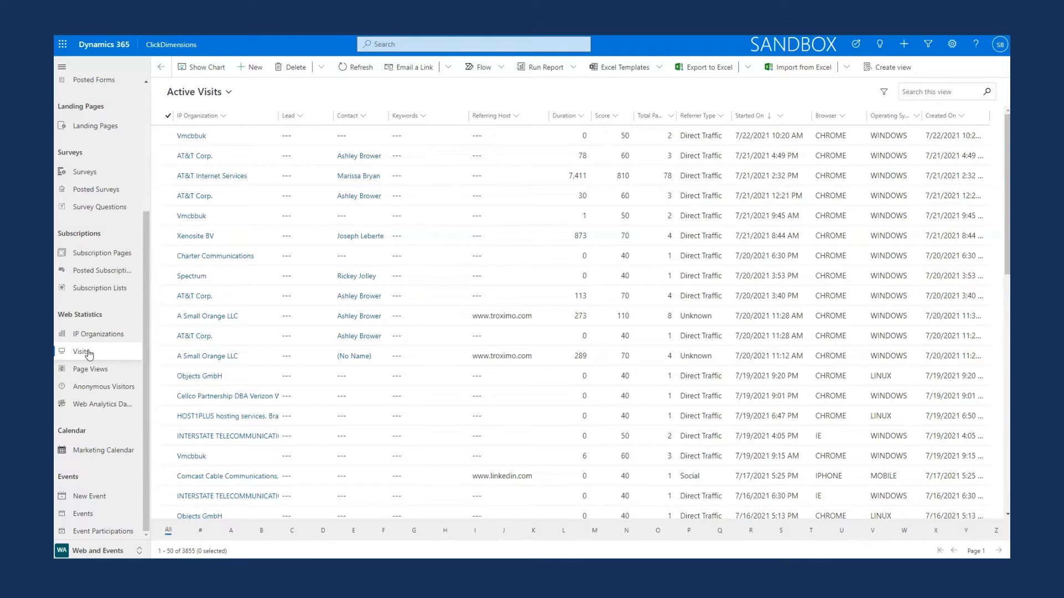
pyautogui.click(90, 371)
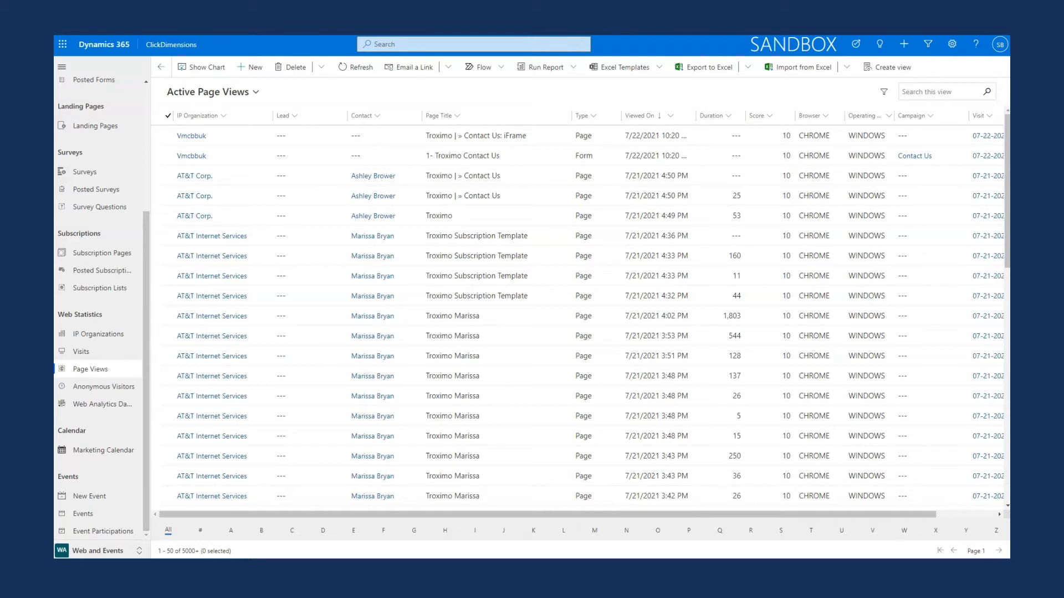
pyautogui.click(117, 394)
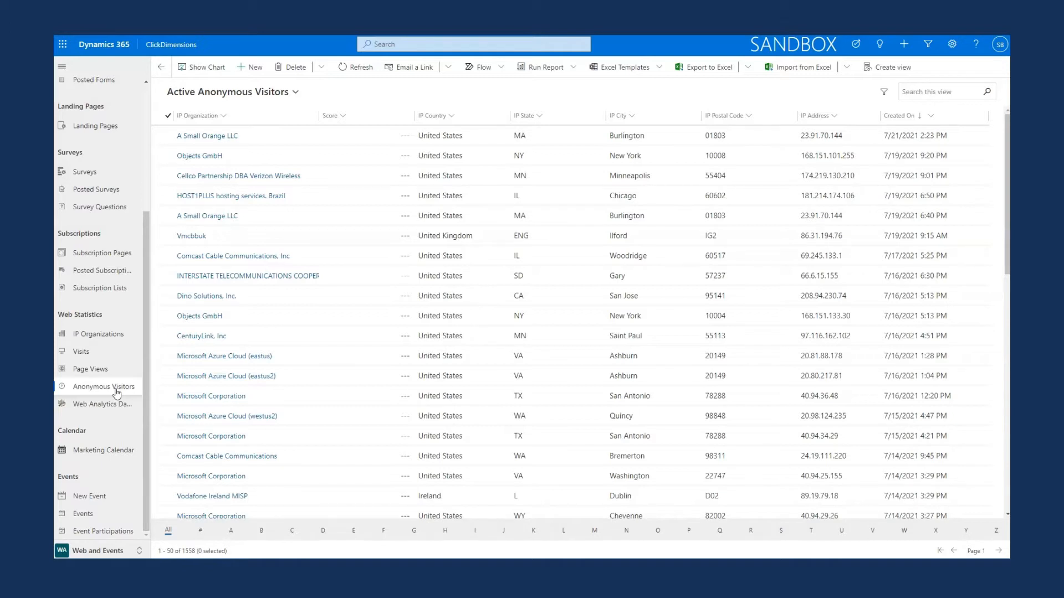
# Open the ClickDimensions Web Analytics dashboard and review its lists and the Visit by IP Country chart.
pyautogui.click(114, 406)
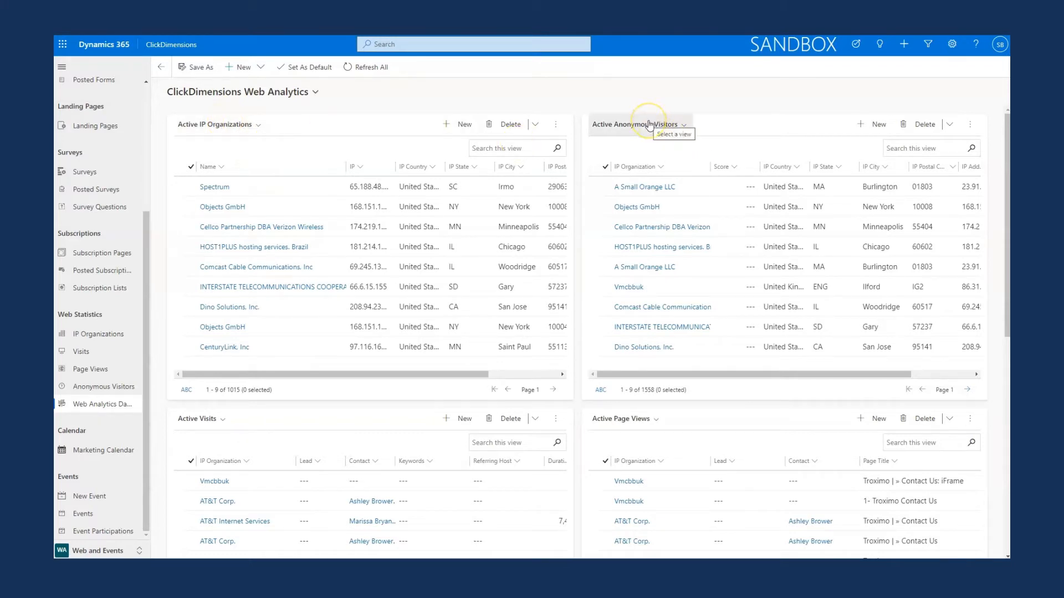
pyautogui.scroll(-2, 563, 268)
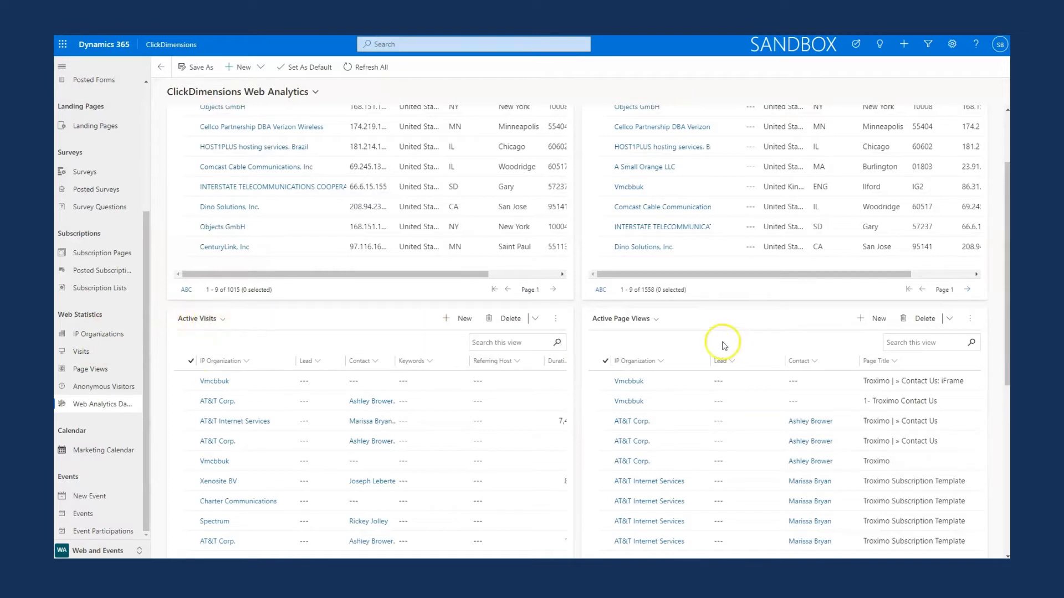
pyautogui.scroll(-5, 631, 329)
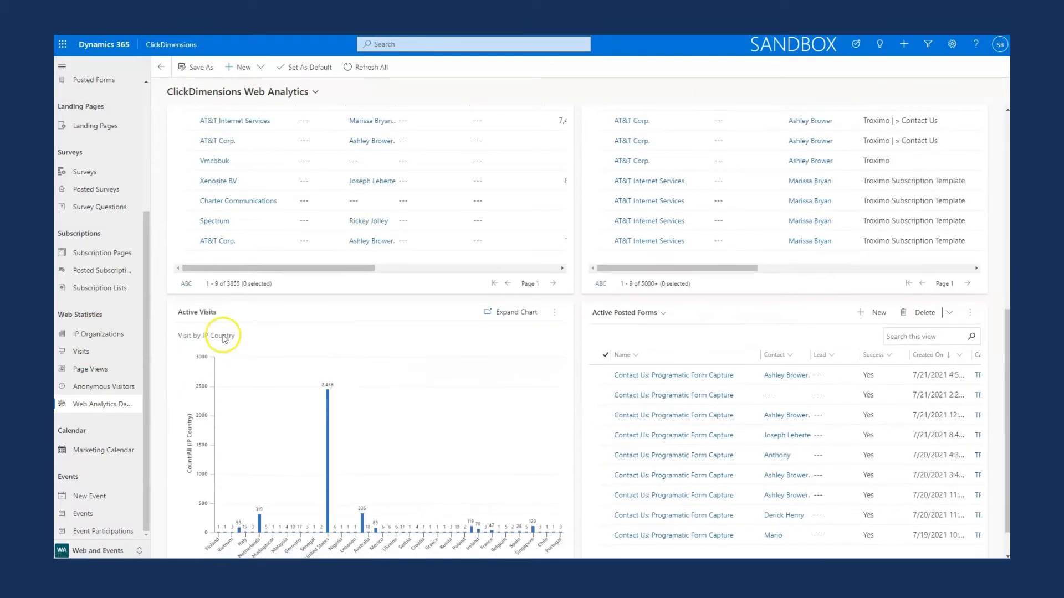
pyautogui.scroll(-1, 207, 308)
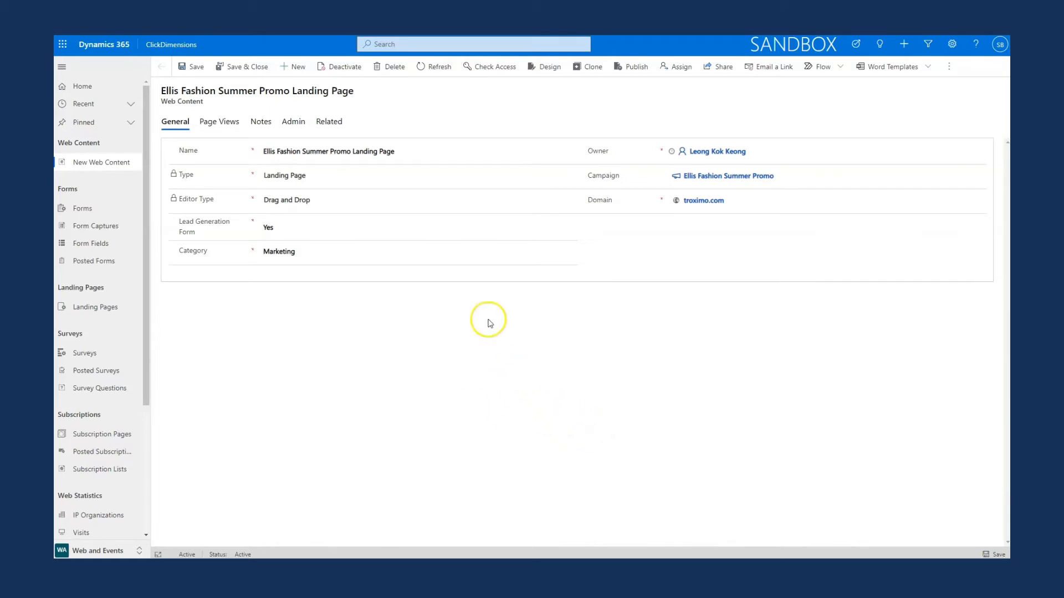
# Open the summer promo landing page's design and insert a two-column row with a narrow first column above the Promotion! heading.
pyautogui.click(546, 68)
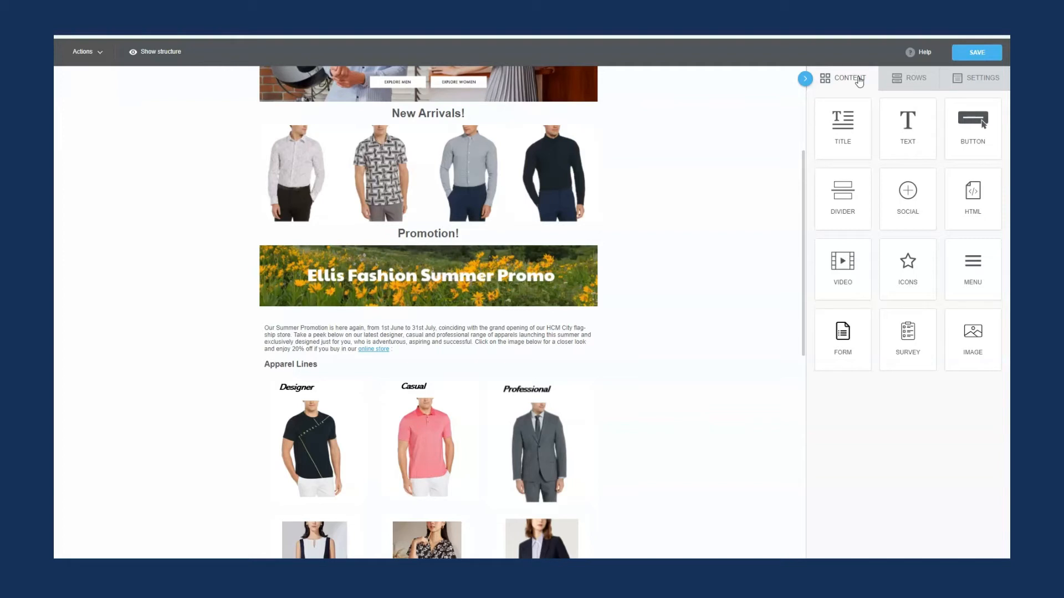
pyautogui.click(903, 77)
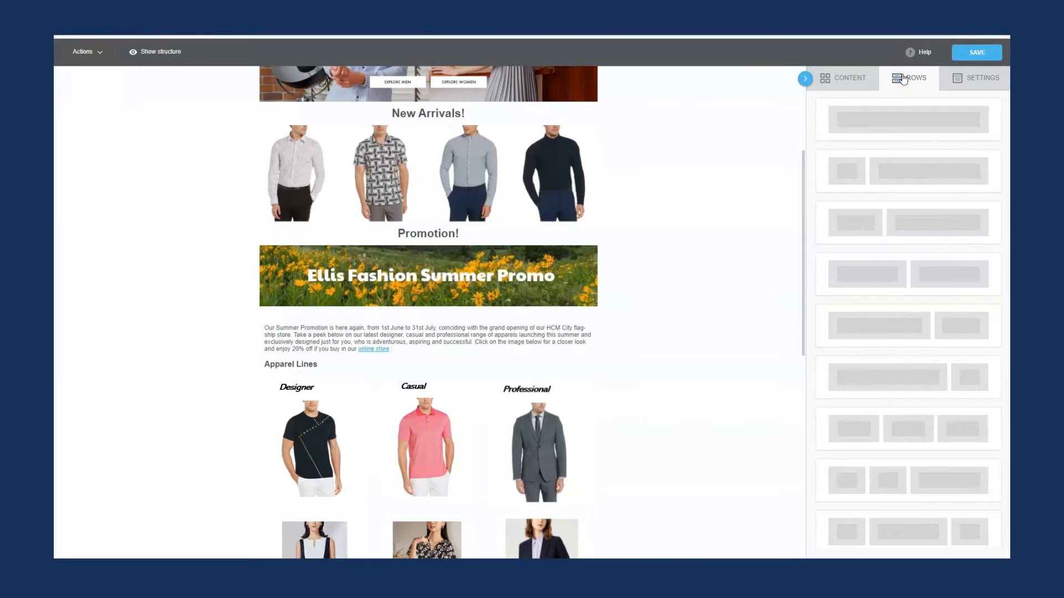
pyautogui.scroll(-3, 909, 242)
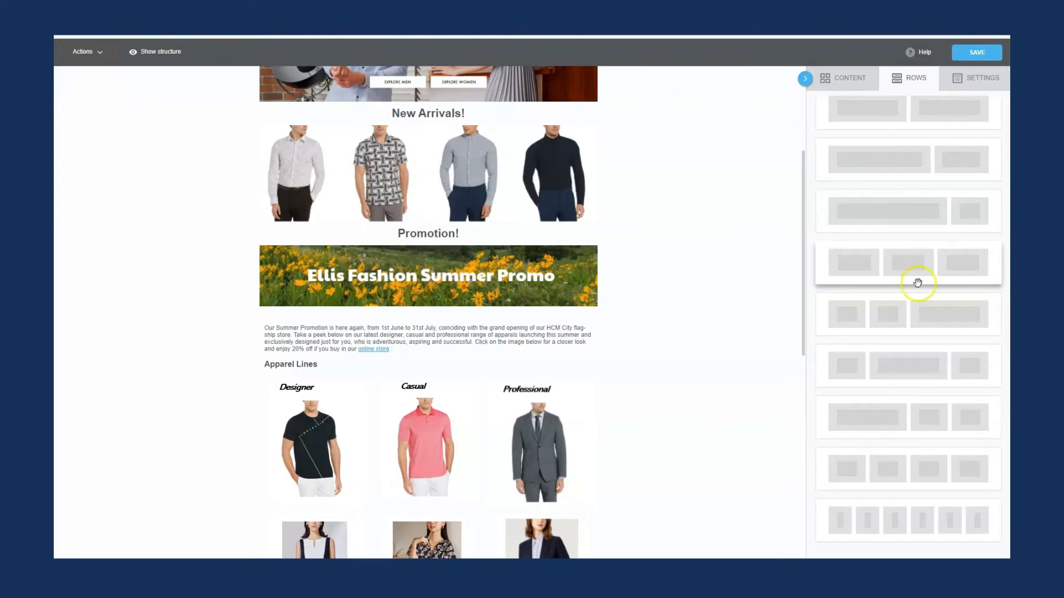
pyautogui.scroll(3, 917, 277)
pyautogui.moveTo(903, 171); pyautogui.dragTo(451, 228)
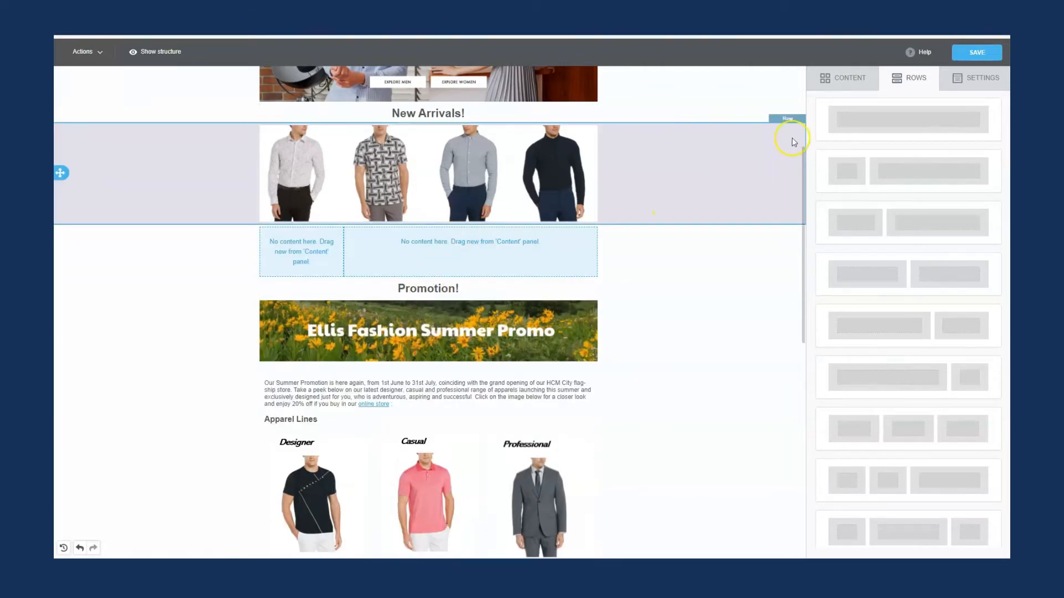
# Place a Social block in the new row's narrow column and a Text block in its wide column.
pyautogui.click(839, 82)
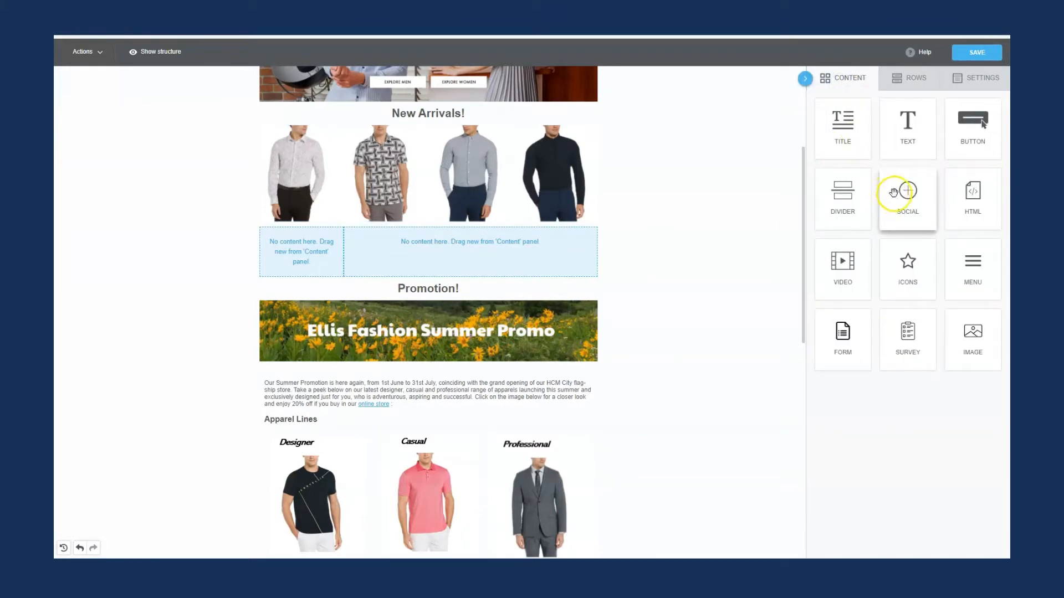
pyautogui.moveTo(902, 199); pyautogui.dragTo(295, 248)
pyautogui.moveTo(887, 133); pyautogui.dragTo(421, 238)
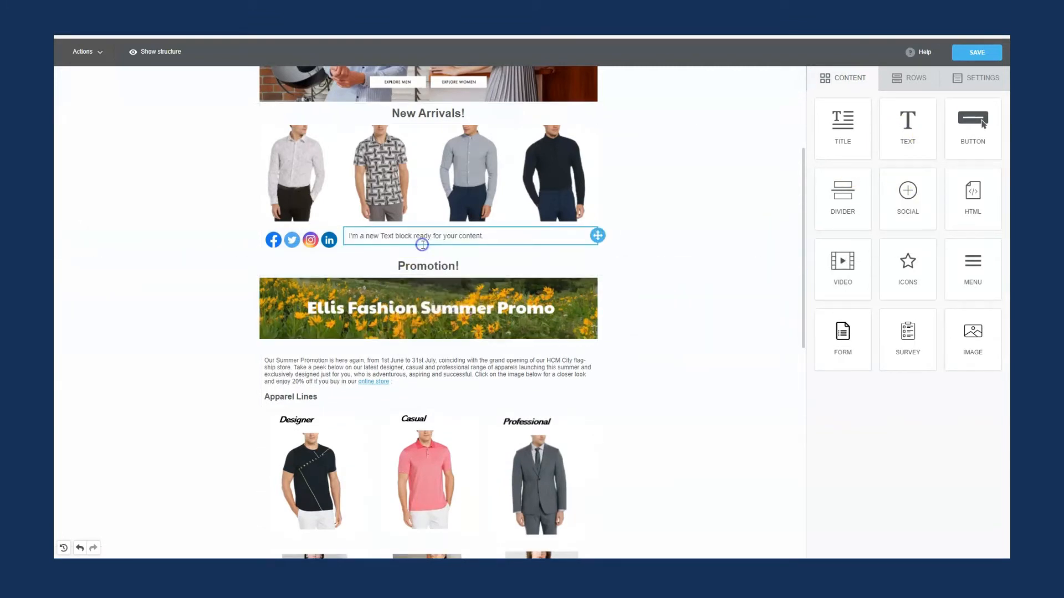
# Review the Social block's icon properties and the landing page's general settings.
pyautogui.click(303, 244)
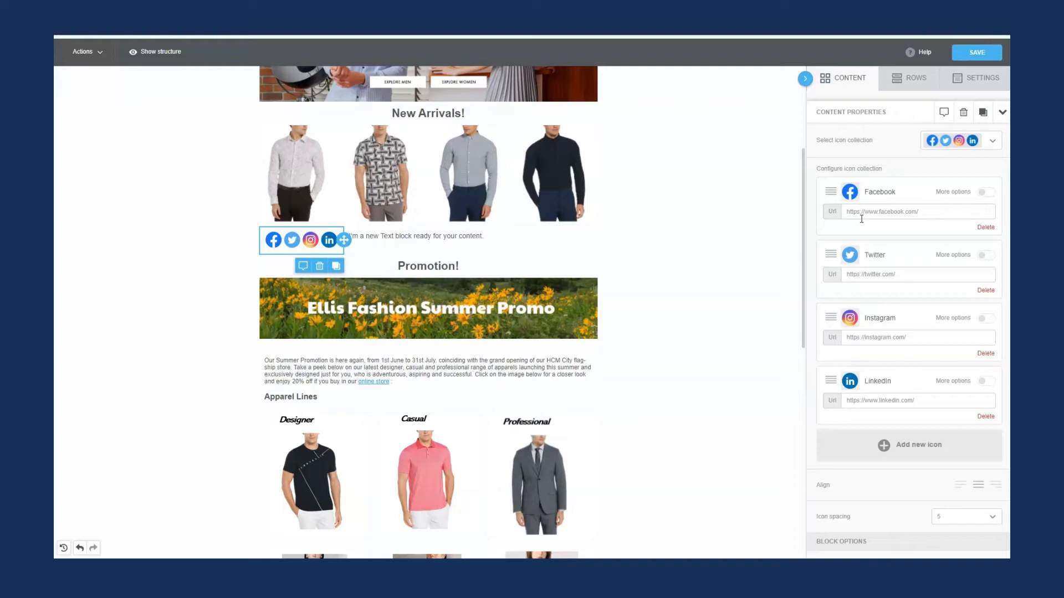
pyautogui.click(978, 82)
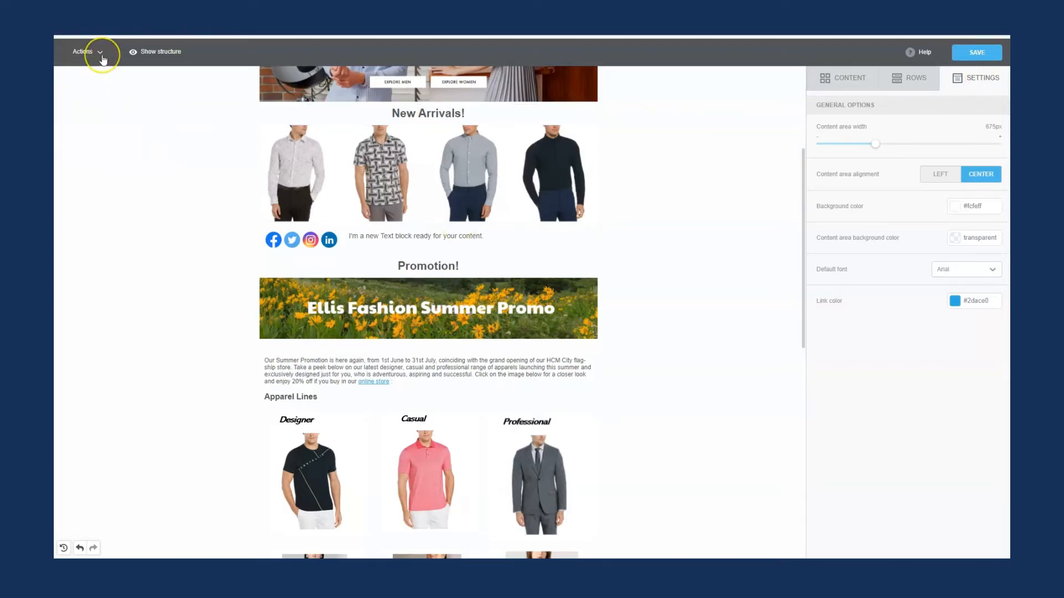
# Preview the landing page in desktop, tablet and phone layouts, looking through the phone version before closing the preview.
pyautogui.click(101, 54)
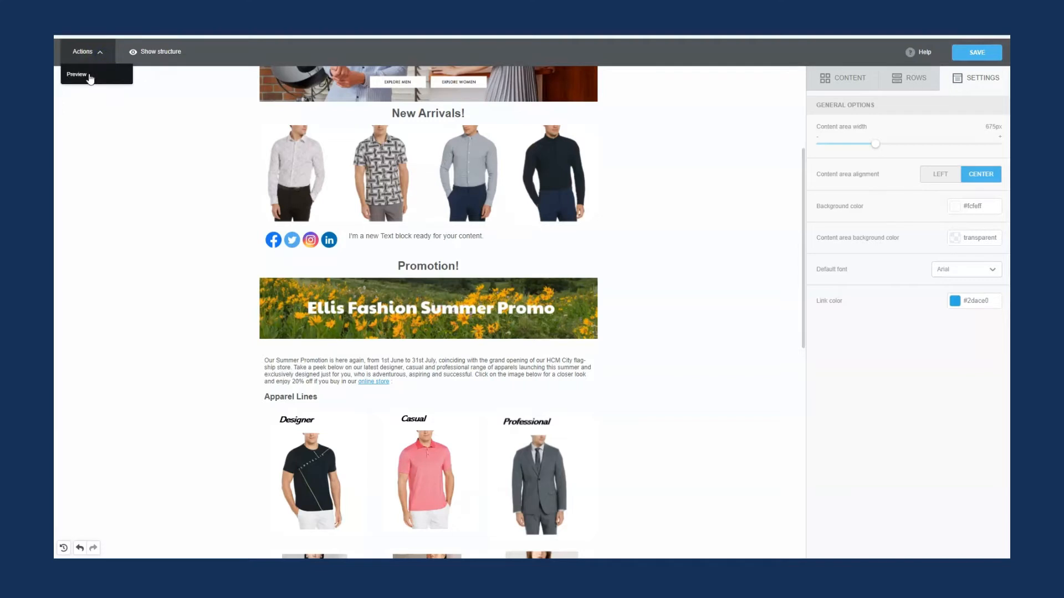
pyautogui.click(90, 78)
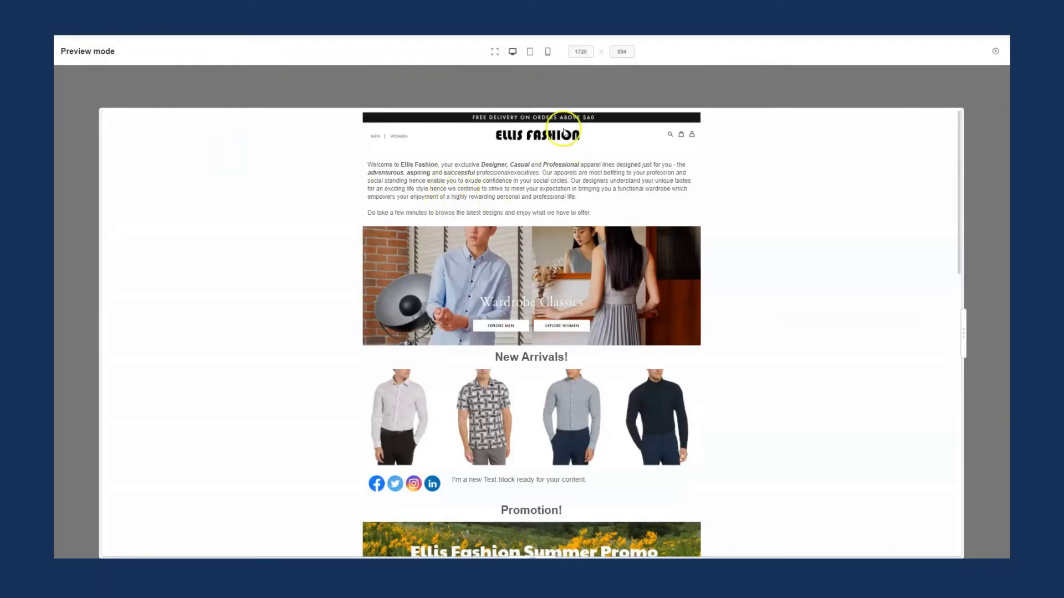
pyautogui.click(531, 53)
pyautogui.click(548, 53)
pyautogui.scroll(-10, 542, 192)
pyautogui.scroll(10, 541, 191)
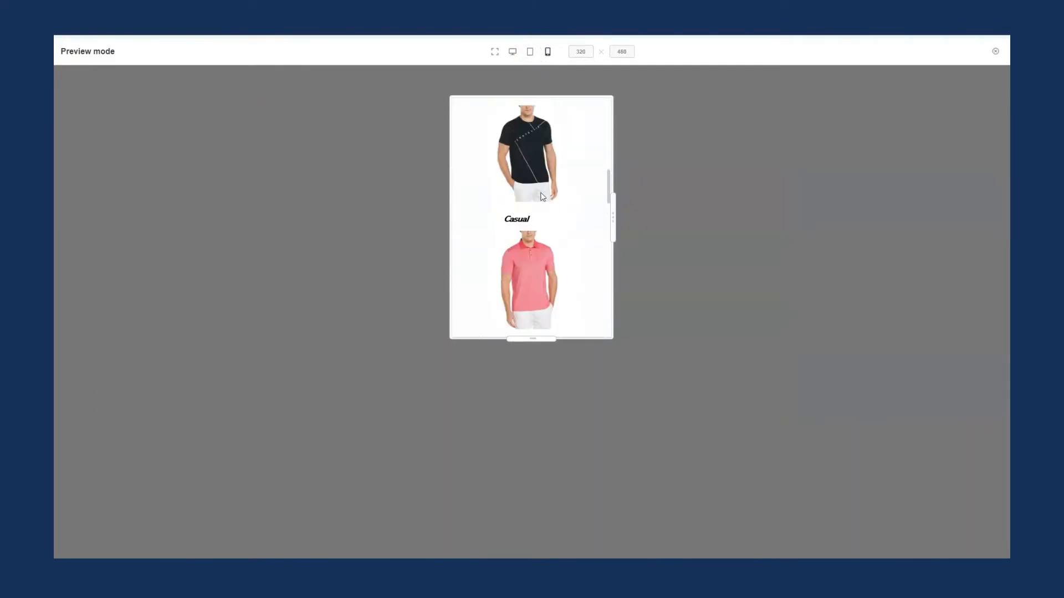
pyautogui.click(996, 51)
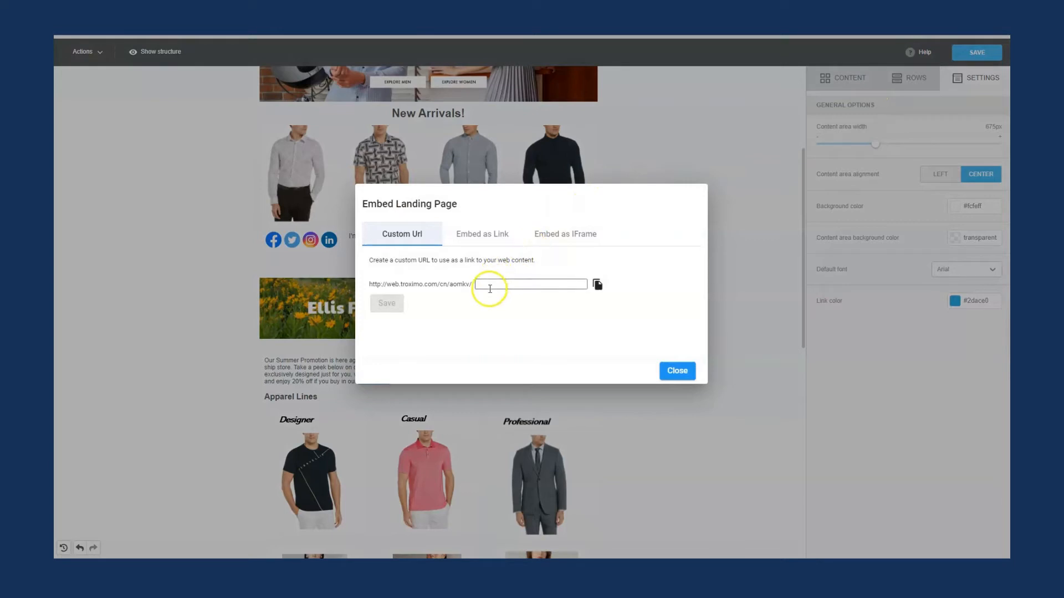
# View the landing page's embed link and IFrame code, and close the Embed Landing Page dialog.
pyautogui.click(474, 243)
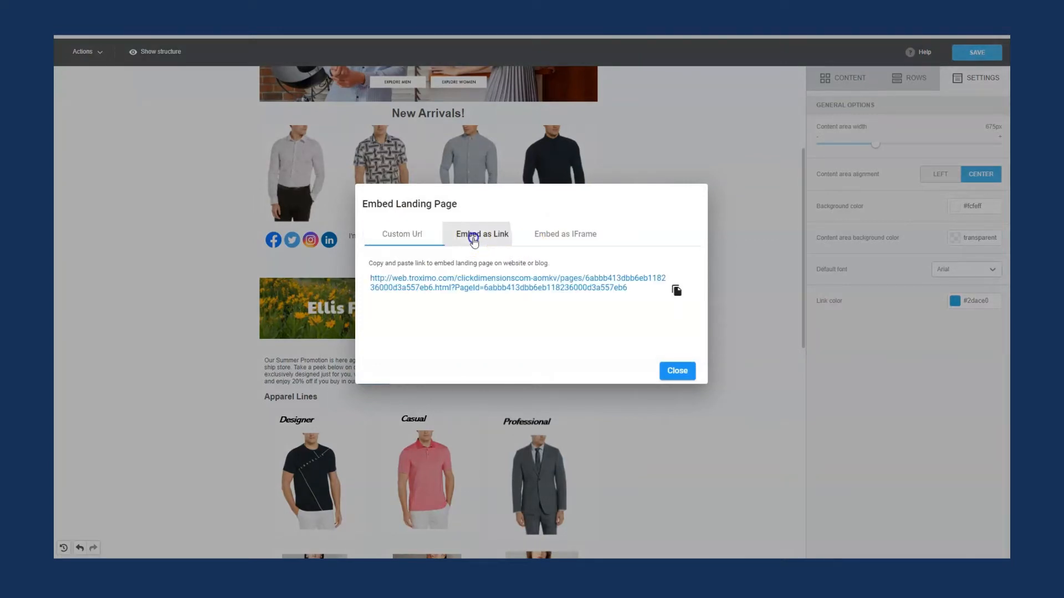
pyautogui.click(570, 242)
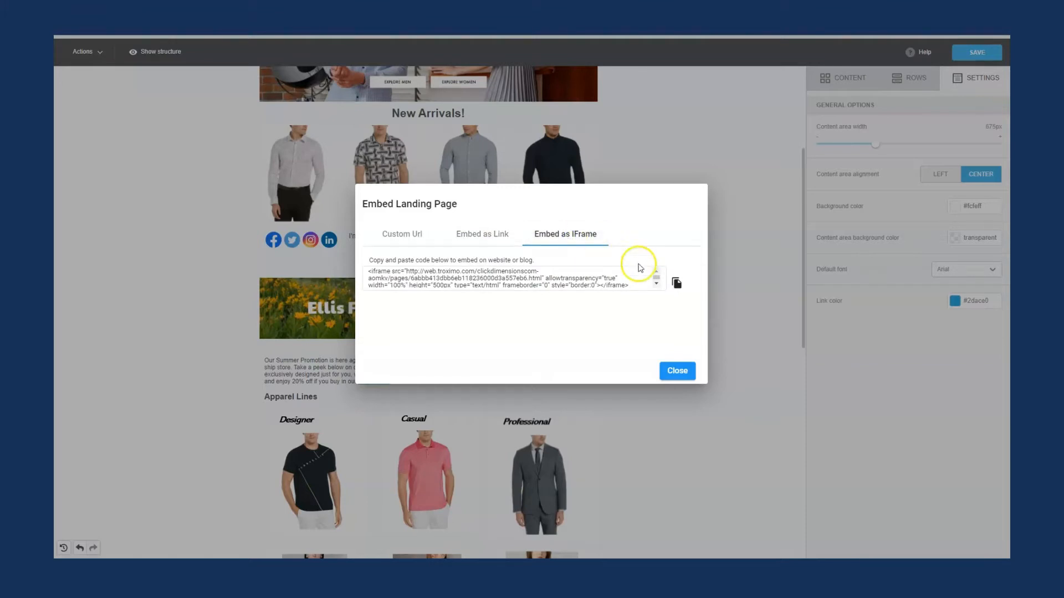
pyautogui.click(677, 370)
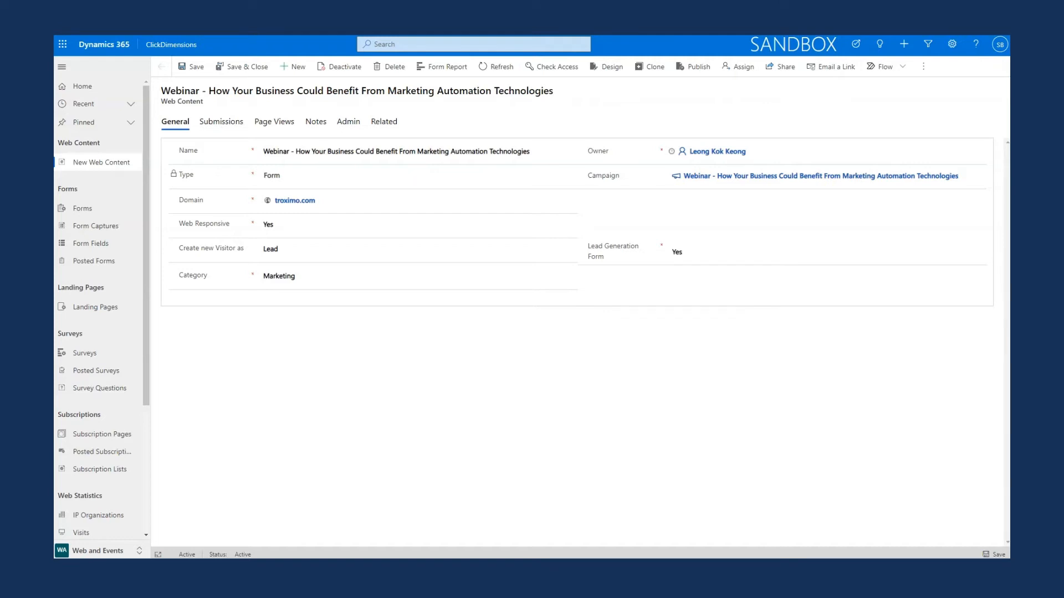
# Open the webinar registration form's design and browse the available form components and form fields.
pyautogui.click(609, 69)
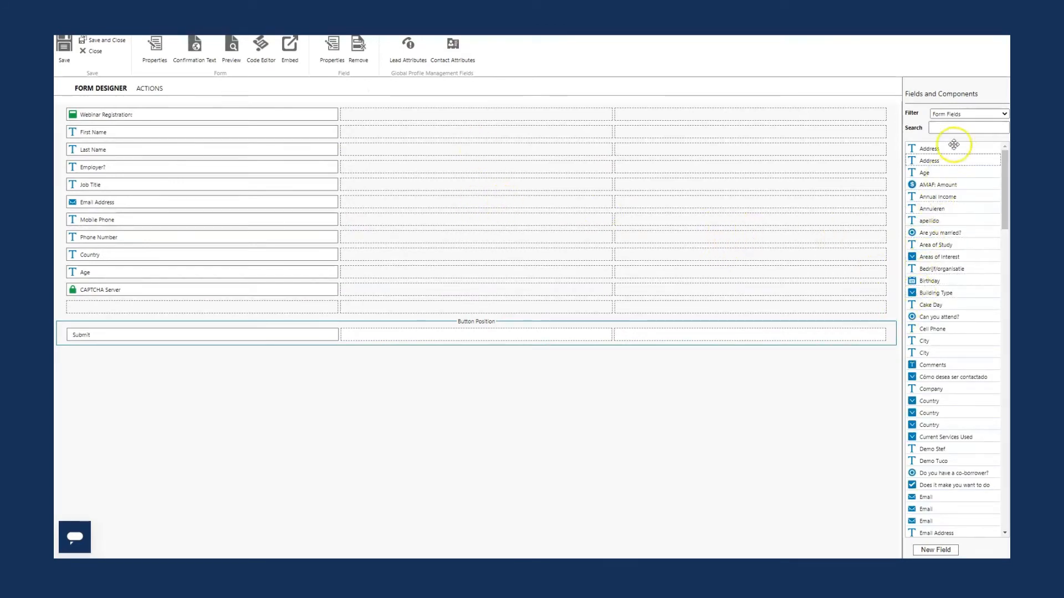
pyautogui.click(964, 114)
pyautogui.click(961, 132)
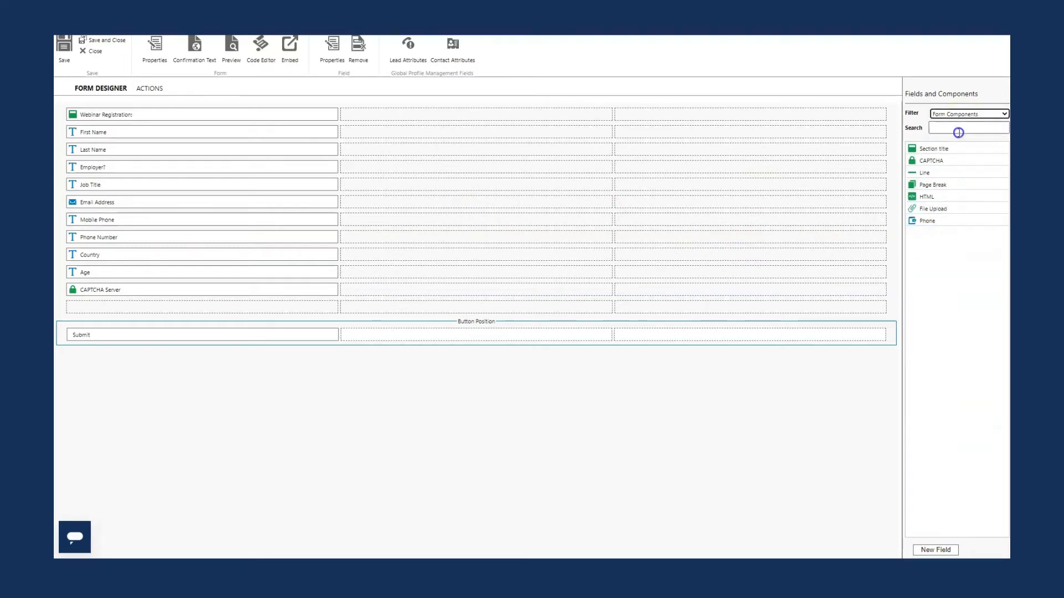
pyautogui.click(960, 114)
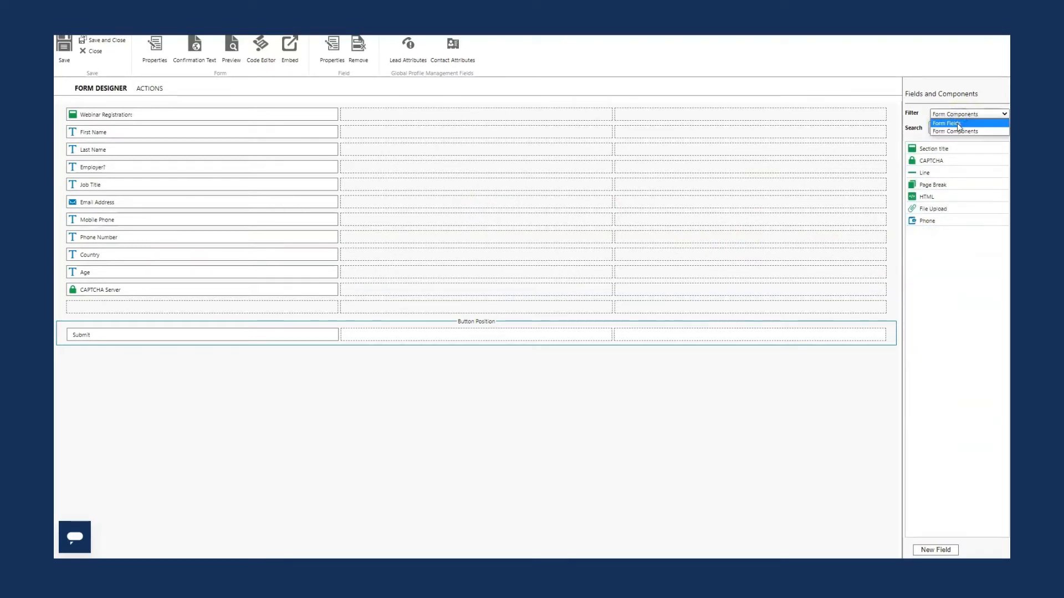
pyautogui.click(959, 124)
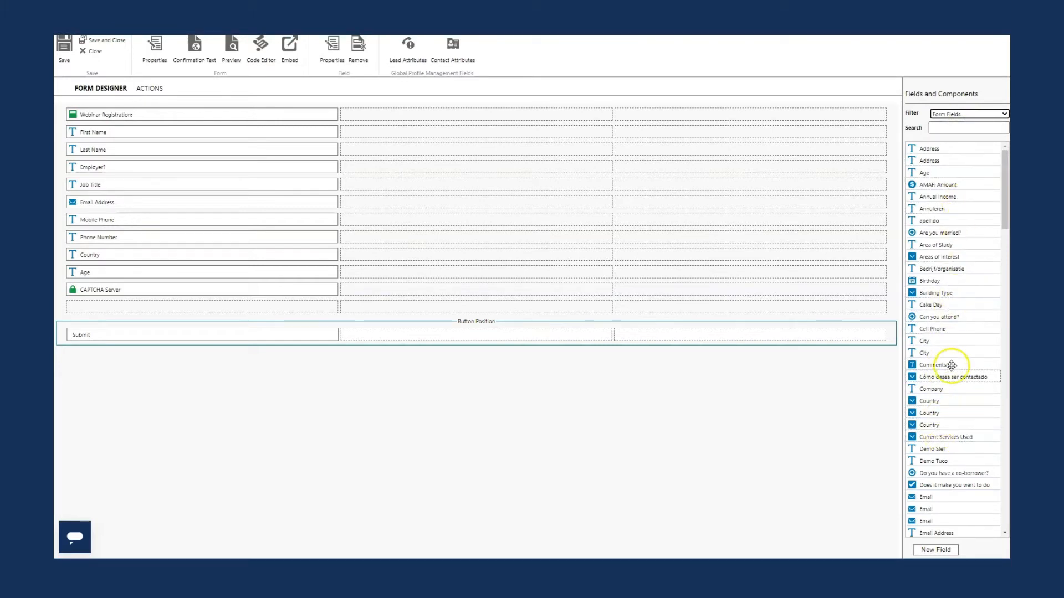
# Filter the available items to Form Components and add an HTML component in the row below CAPTCHA Server.
pyautogui.click(956, 112)
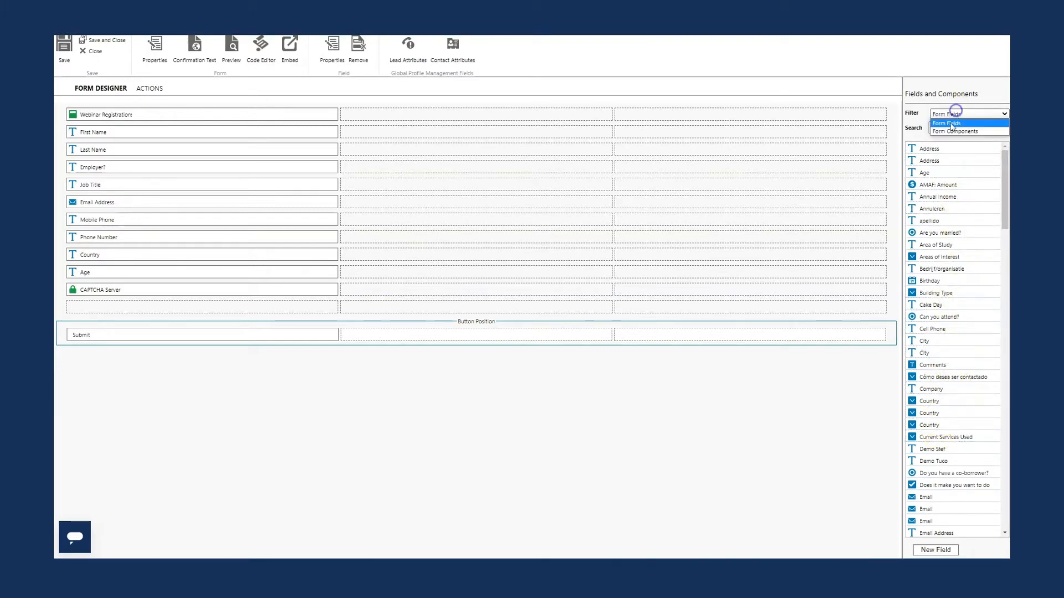
pyautogui.click(951, 131)
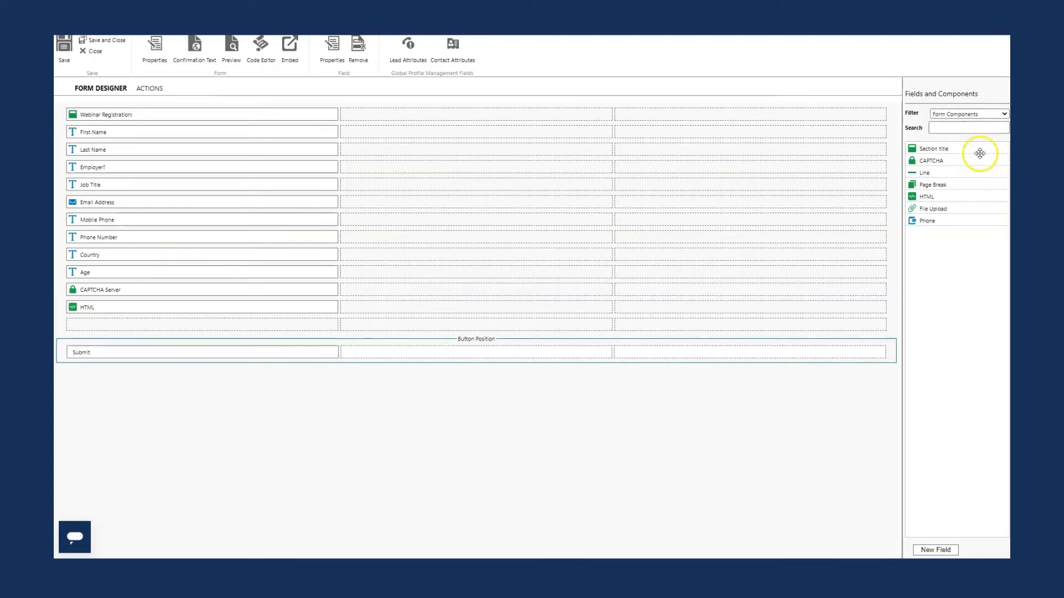
# Filter the available items to Form Fields and add an Age field between the Webinar Registration title and First Name.
pyautogui.click(954, 115)
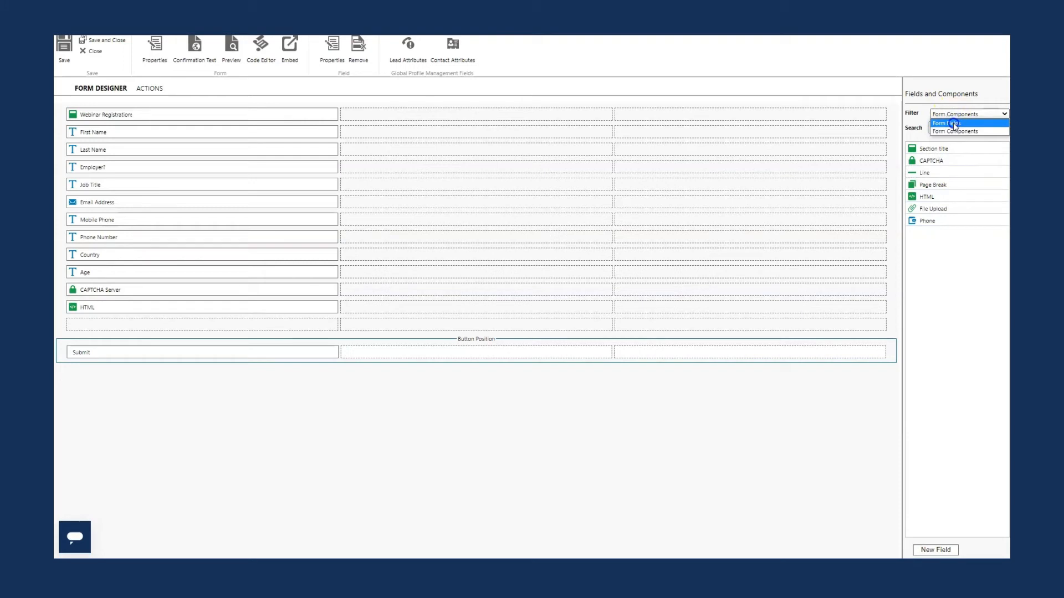
pyautogui.click(949, 123)
pyautogui.moveTo(925, 175); pyautogui.dragTo(113, 133)
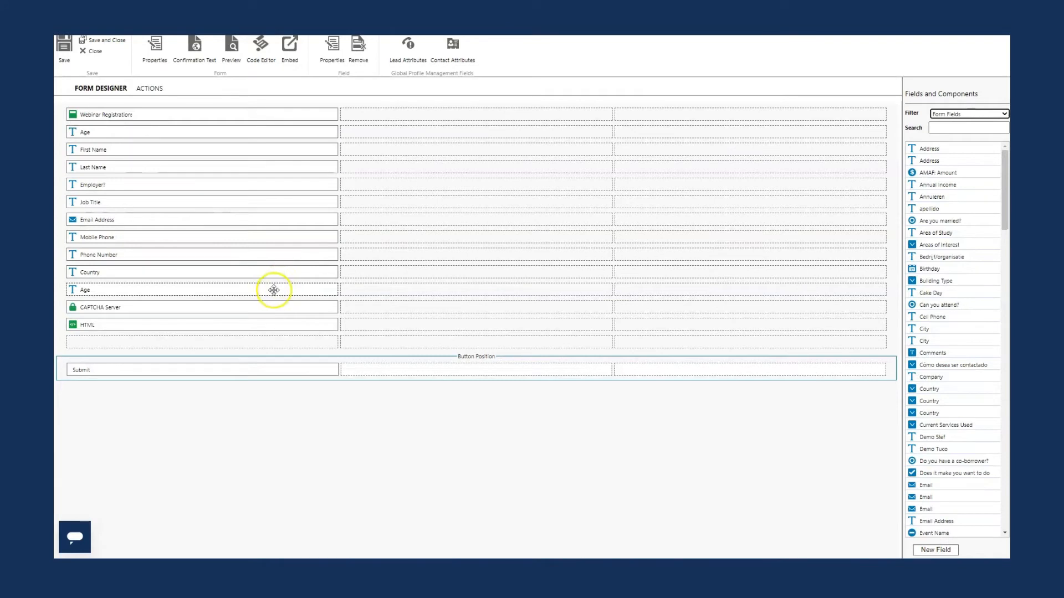
# Preview the webinar registration form, look through its desktop and phone layouts, and close the preview.
pyautogui.click(228, 60)
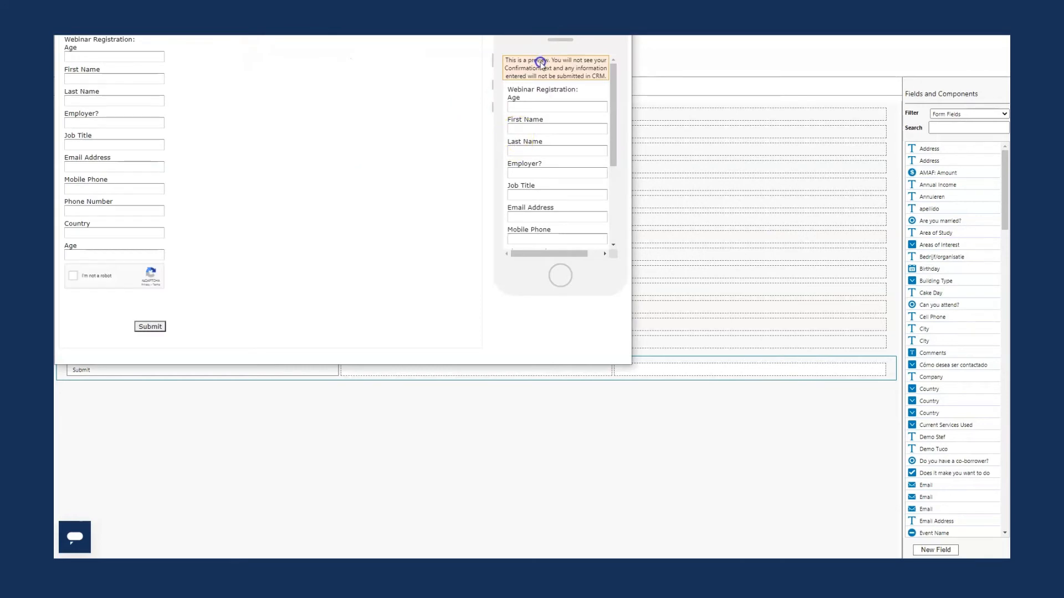
pyautogui.scroll(-3, 557, 148)
pyautogui.scroll(-1, 557, 149)
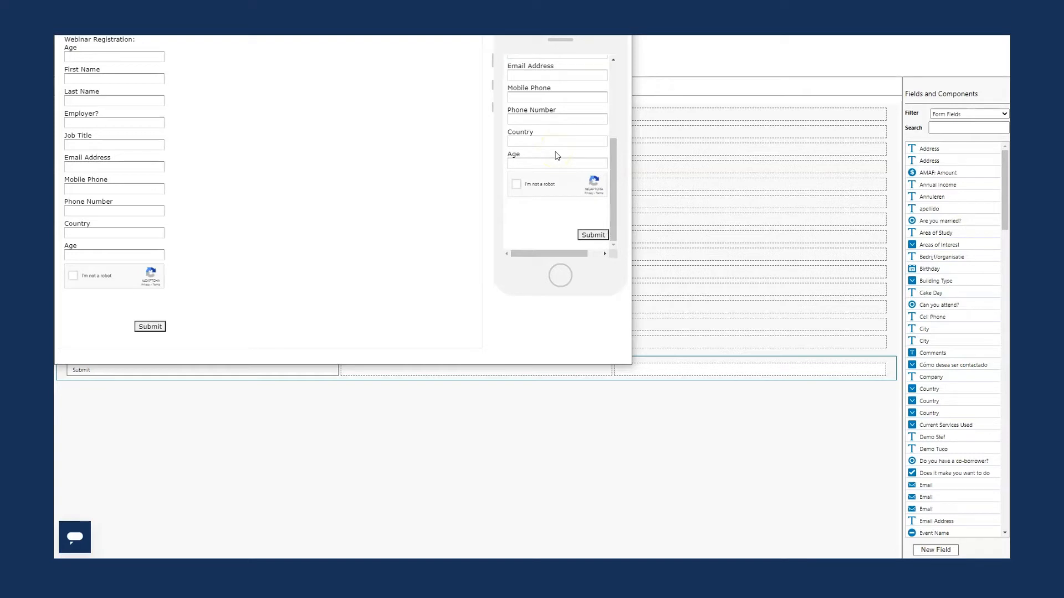
pyautogui.scroll(3, 557, 154)
pyautogui.click(123, 54)
pyautogui.click(111, 78)
pyautogui.click(218, 230)
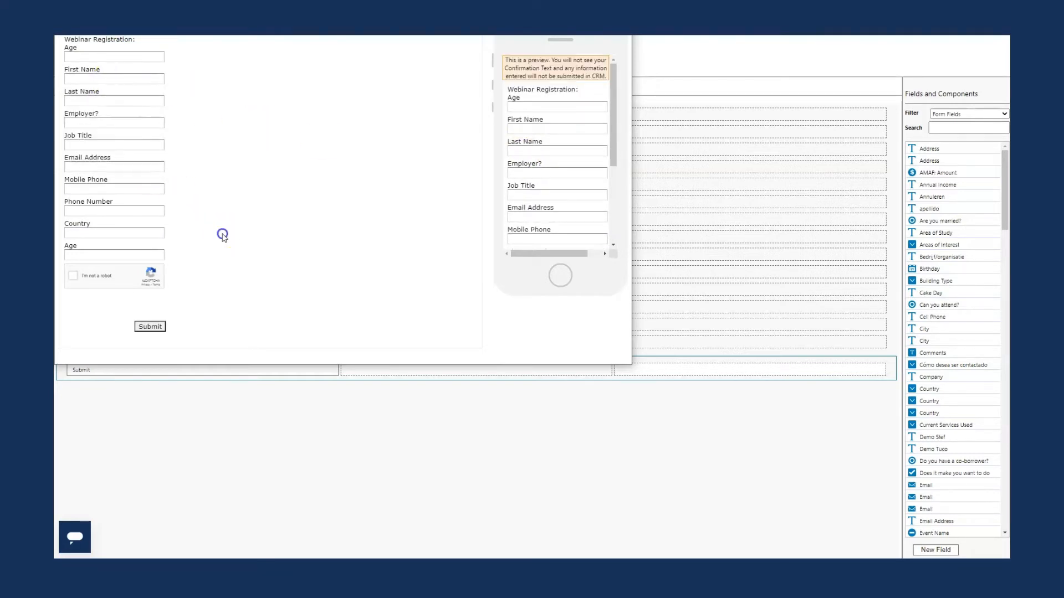
pyautogui.press('Escape')
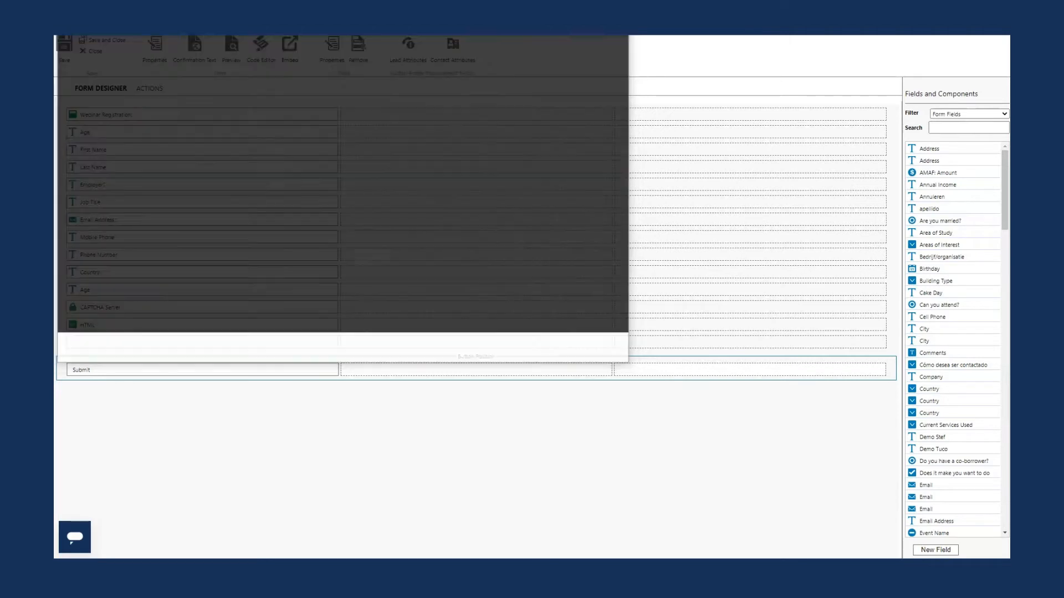
# View the form's embed options for custom URL, link, IFrame and widget, and close the Embed Options dialog.
pyautogui.click(290, 48)
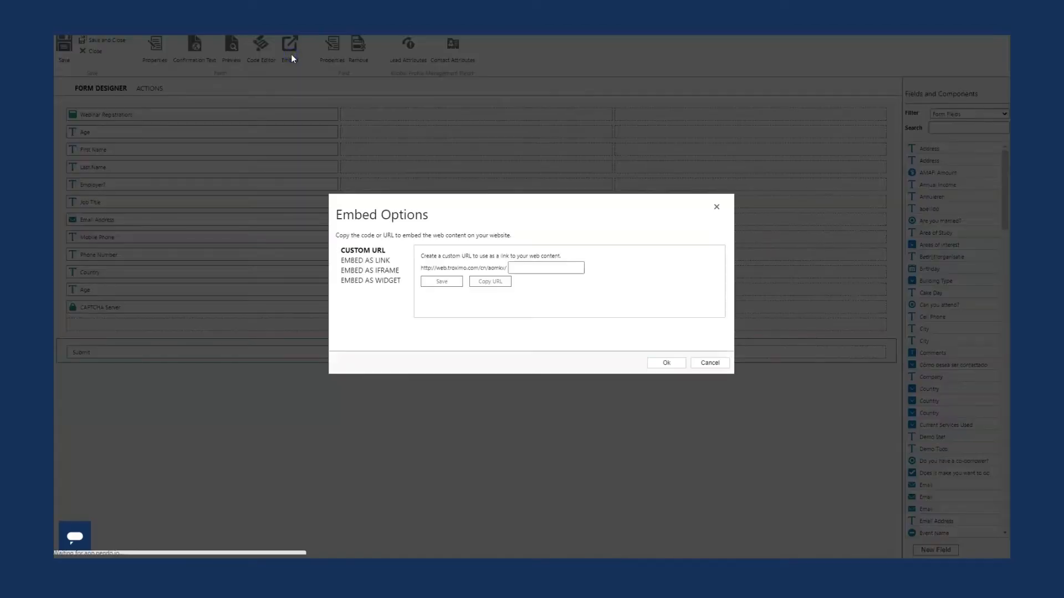
pyautogui.click(573, 268)
pyautogui.click(519, 219)
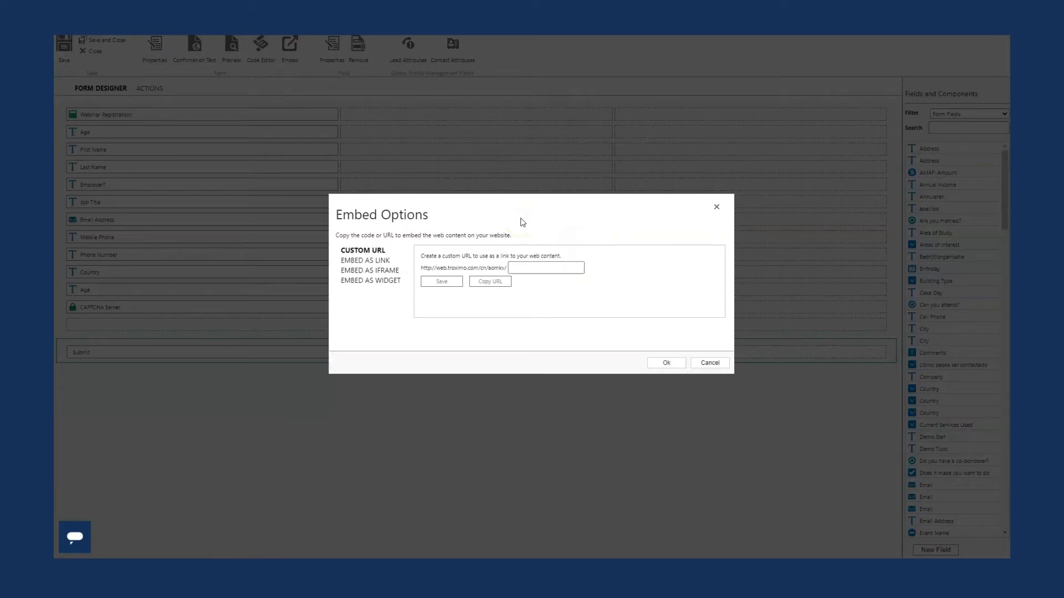
pyautogui.click(361, 265)
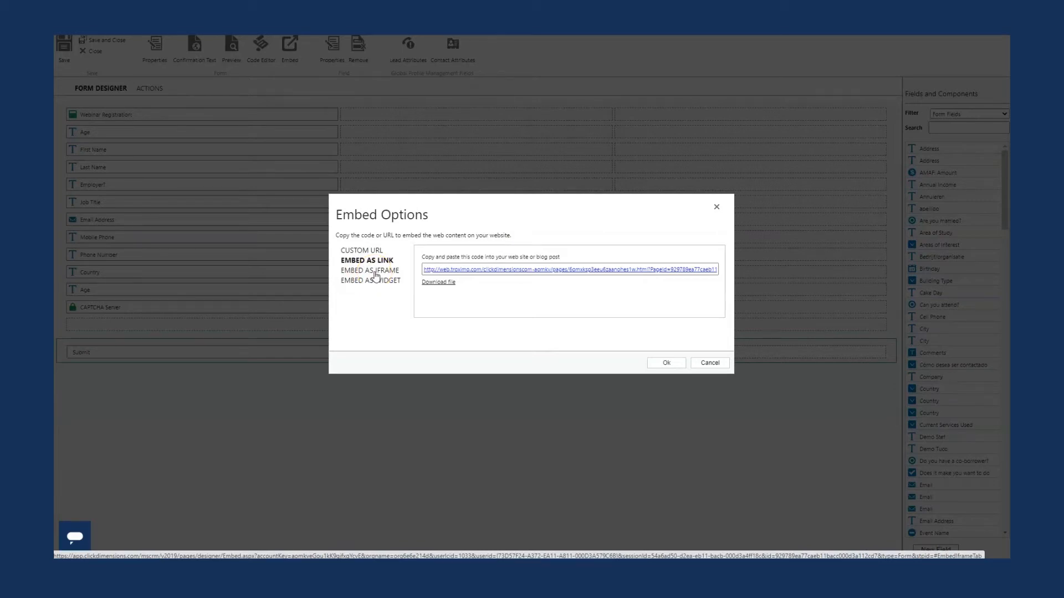
pyautogui.click(376, 271)
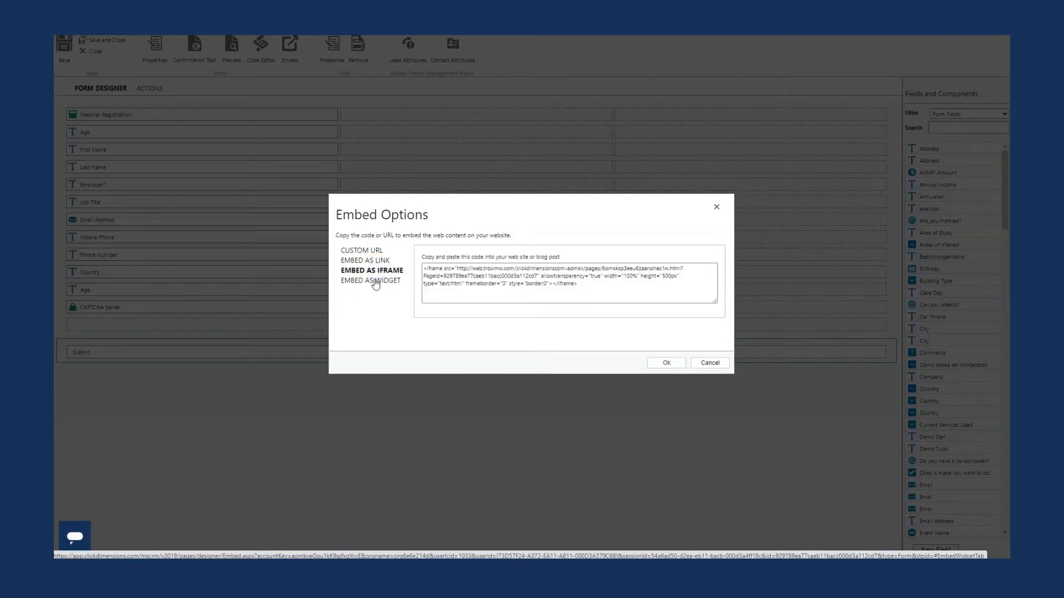
pyautogui.click(375, 282)
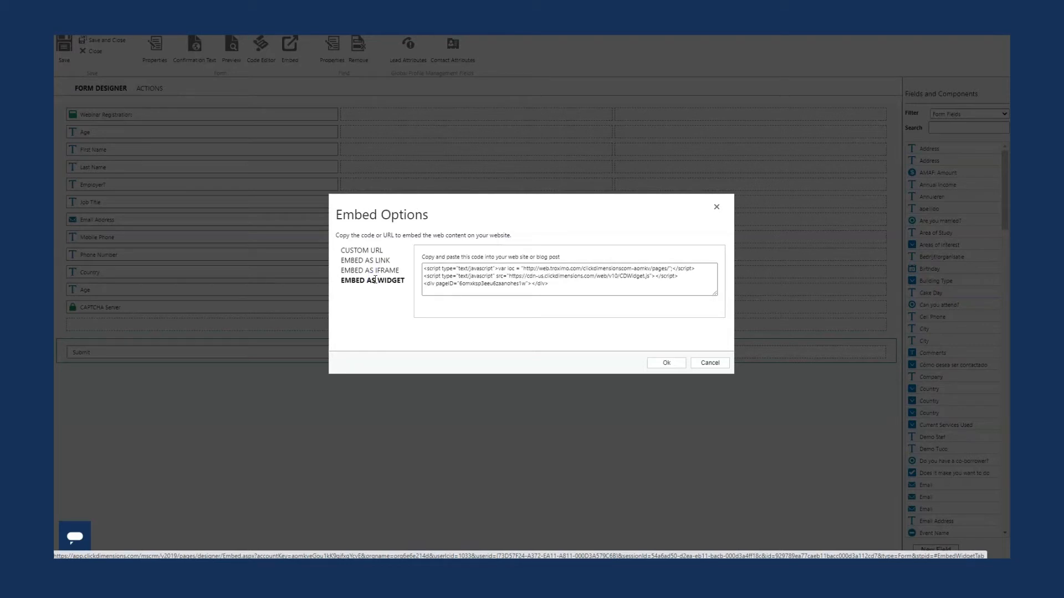
pyautogui.click(715, 208)
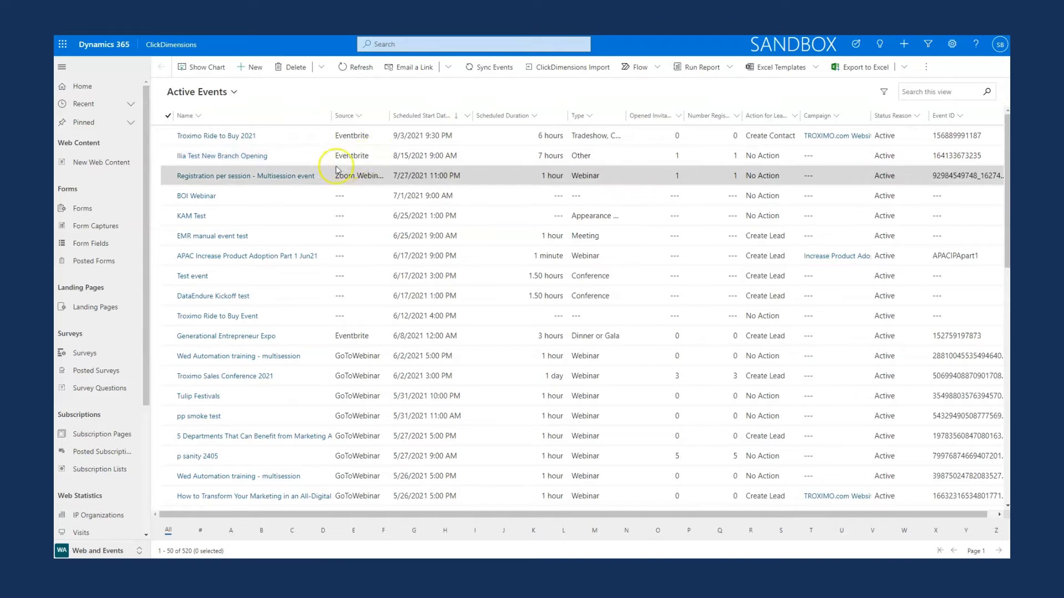
# Open the Troximo Ride to Buy 2021 event and frame its Event Information section with a screen-capture selection, then dismiss the selection.
pyautogui.click(244, 138)
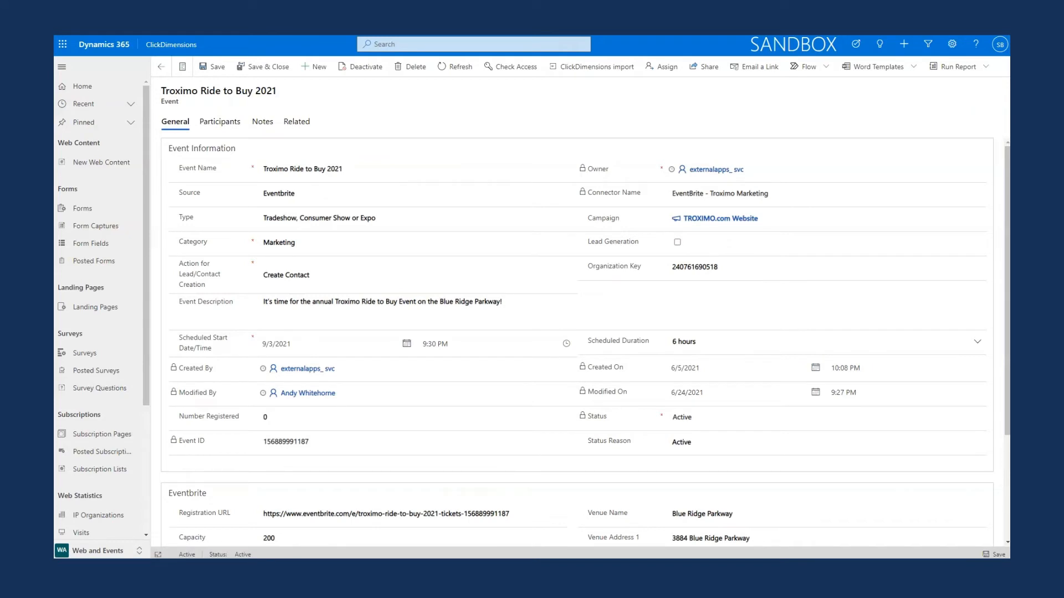
pyautogui.press('Print')
pyautogui.moveTo(159, 134); pyautogui.dragTo(999, 475)
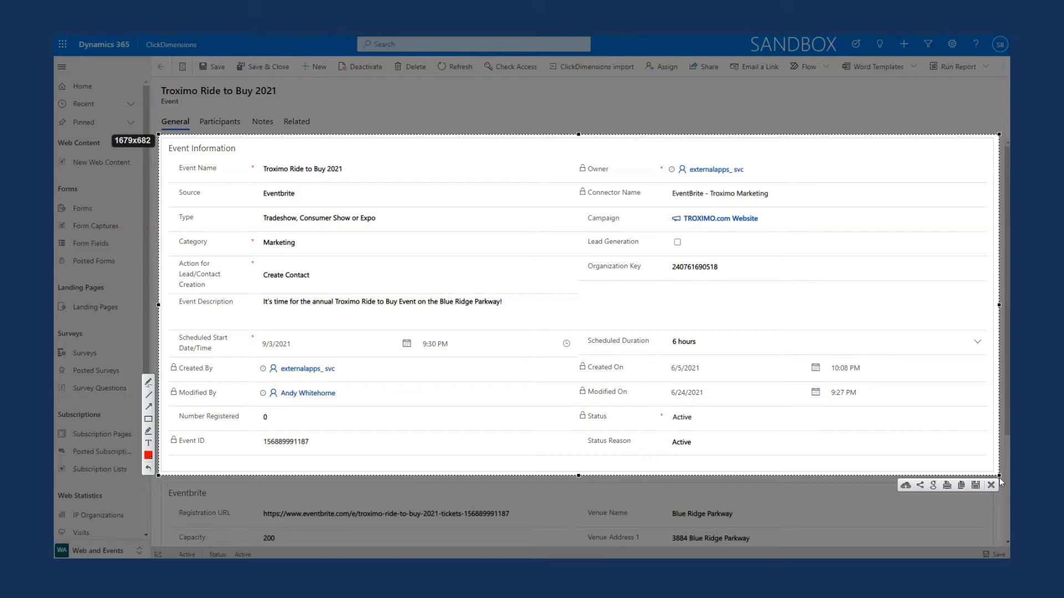
pyautogui.press('Escape')
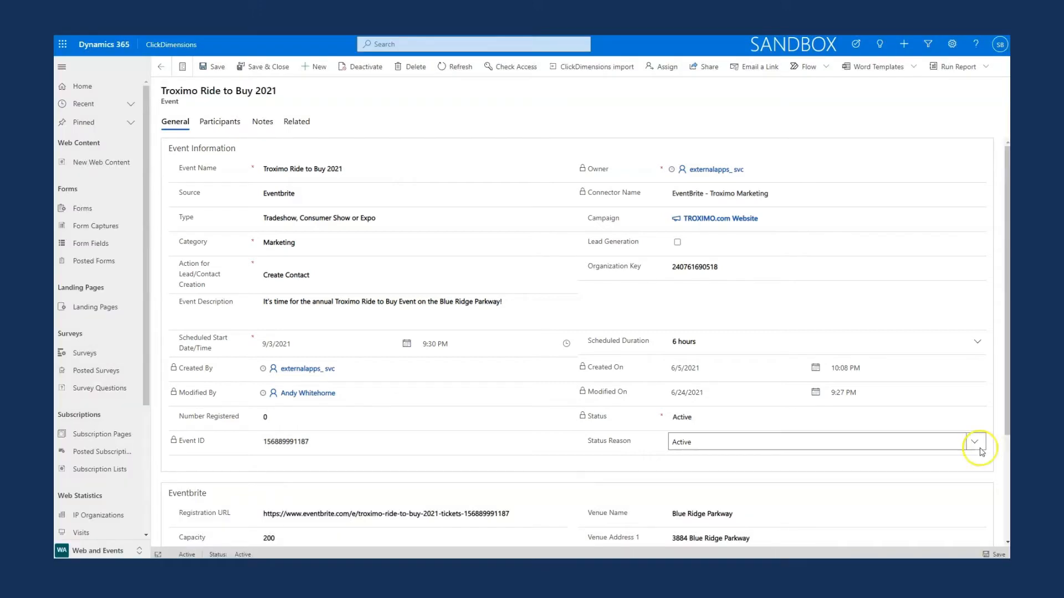
# Frame the event's Eventbrite section with a screen-capture selection, close the selection, and open the event's participants.
pyautogui.scroll(-3, 499, 283)
pyautogui.press('super+shift+s')
pyautogui.moveTo(156, 329)
pyautogui.mouseDown()
pyautogui.moveTo(955, 541)
pyautogui.moveTo(989, 540)
pyautogui.mouseUp()
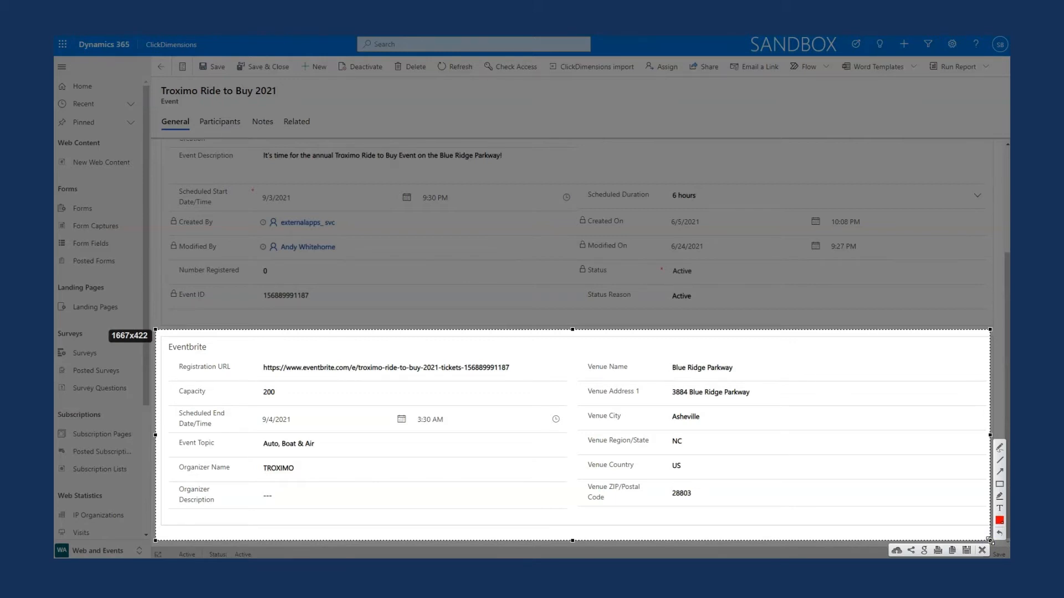
pyautogui.hotkey('ctrl', 'c')
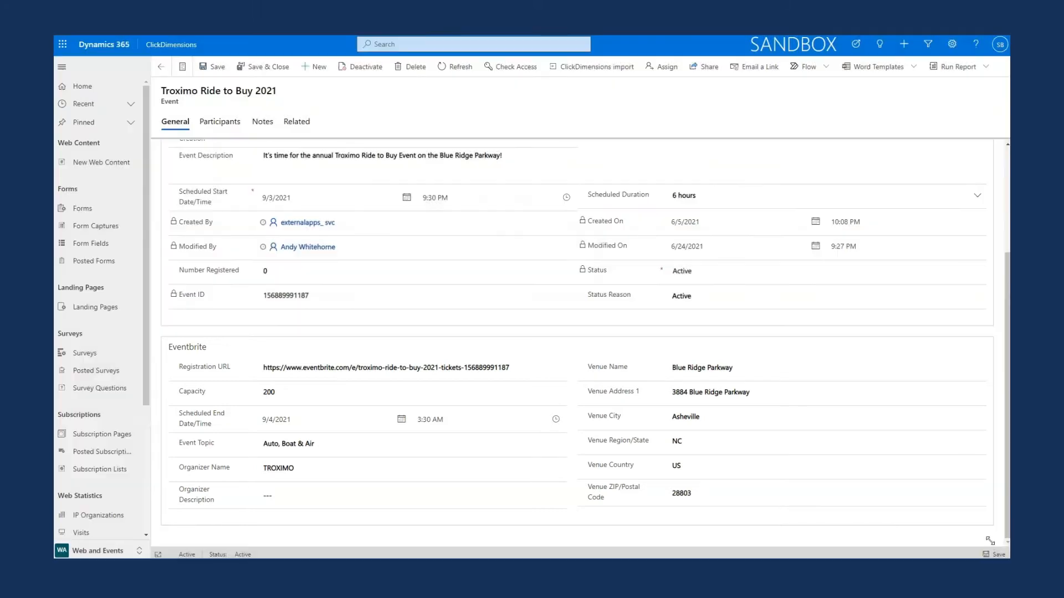
pyautogui.scroll(3, 753, 194)
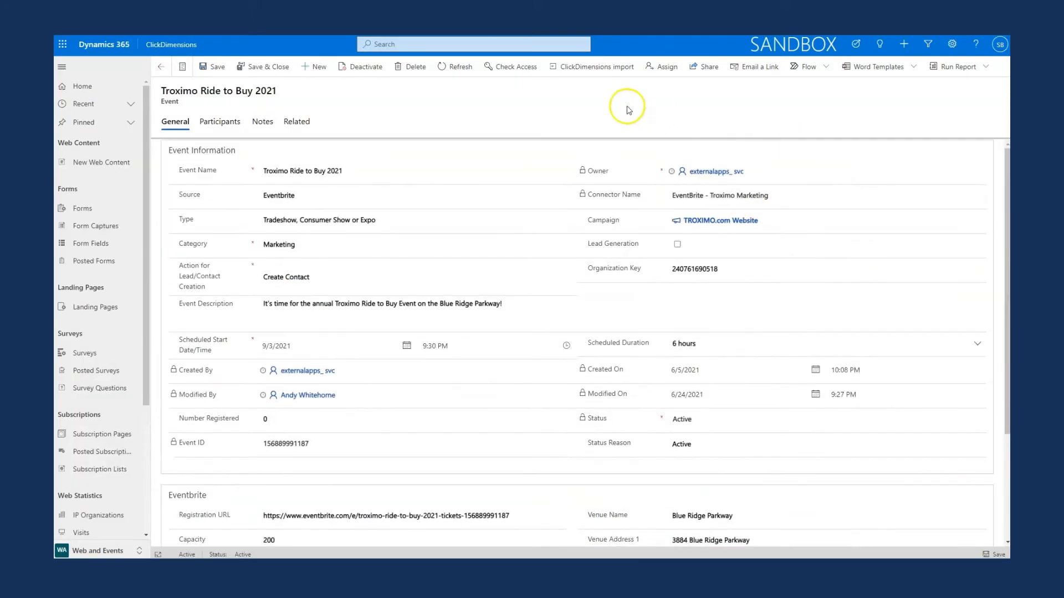
pyautogui.click(212, 123)
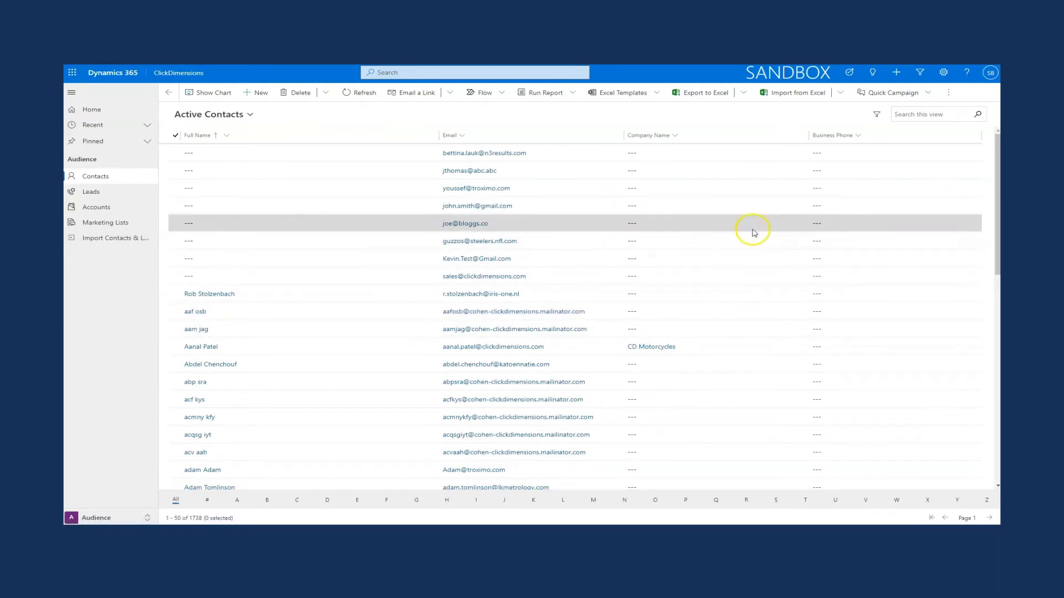
# Search the active contacts by partial first name, open the matching contact whose company is ClickDimensions, and show its ClickDimensions data.
pyautogui.click(949, 115)
pyautogui.write('Josep')
pyautogui.press('Return')
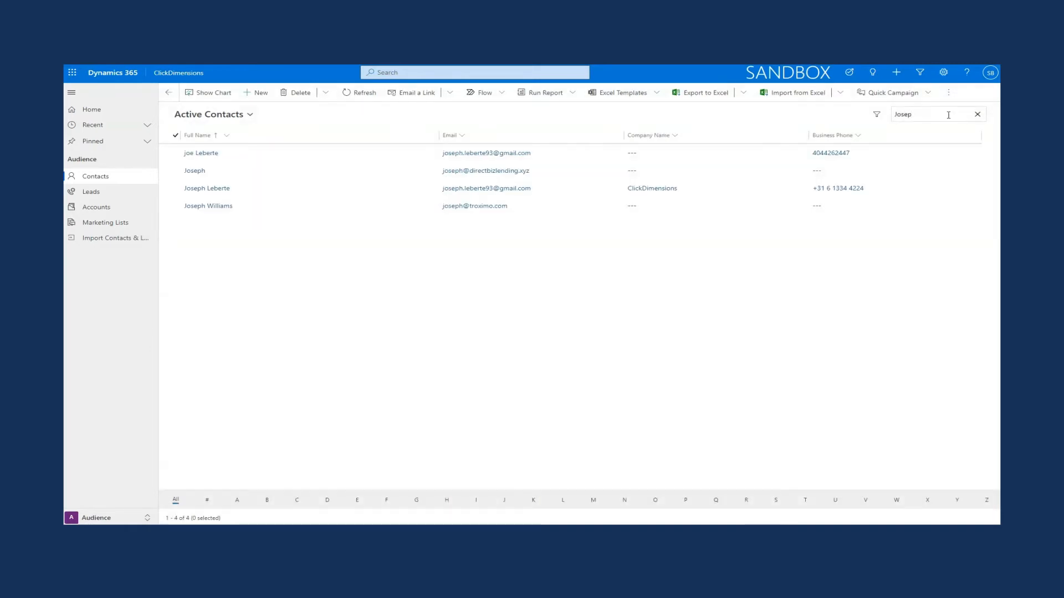
pyautogui.click(206, 189)
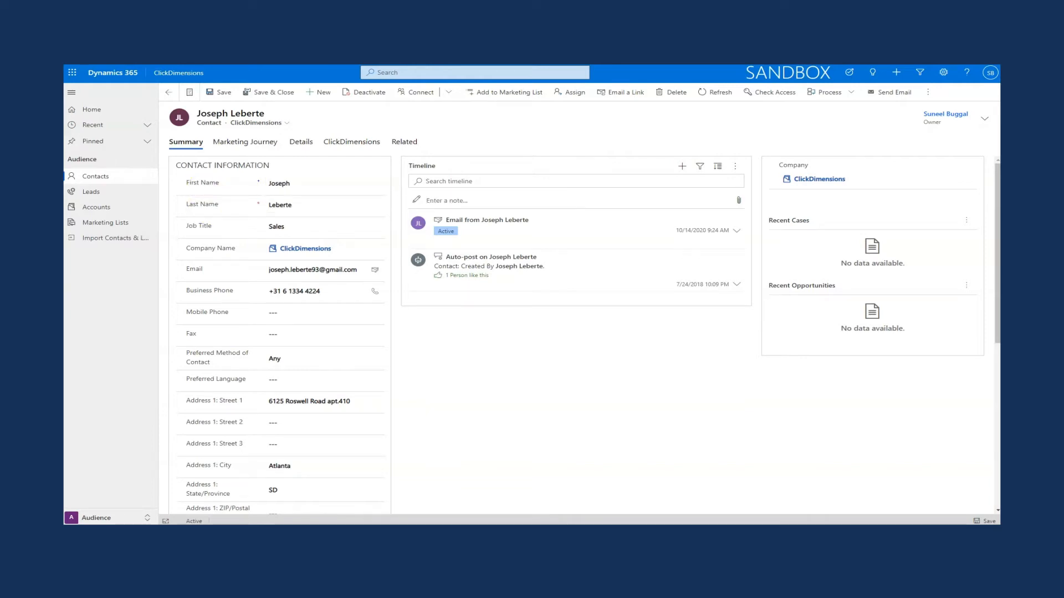
pyautogui.click(349, 145)
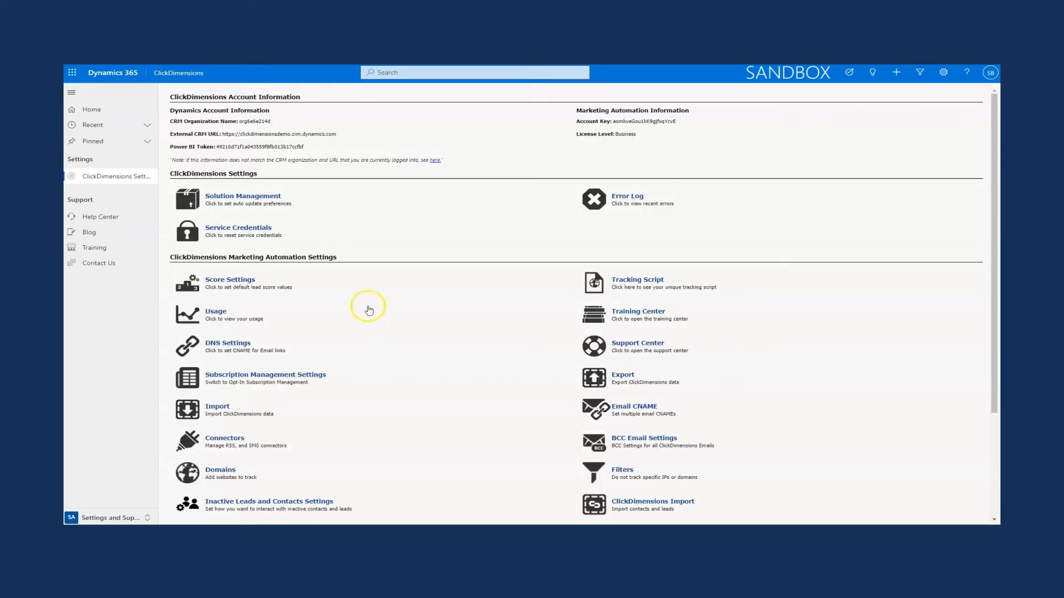
# Open Score Settings from the ClickDimensions settings, view the default score values, and close the window.
pyautogui.click(241, 285)
pyautogui.moveTo(463, 73); pyautogui.dragTo(503, 112)
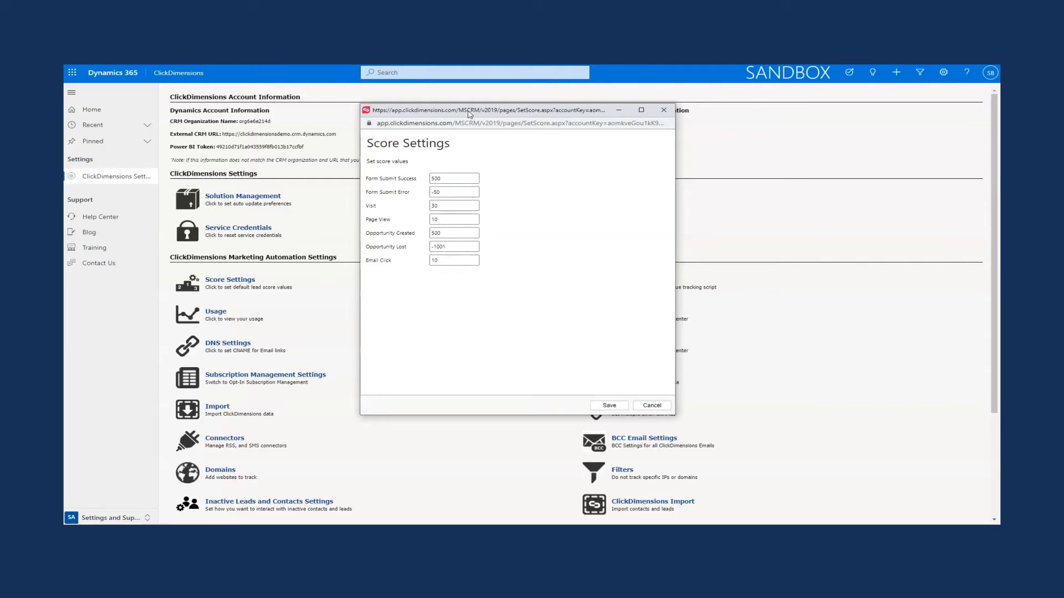
pyautogui.click(663, 110)
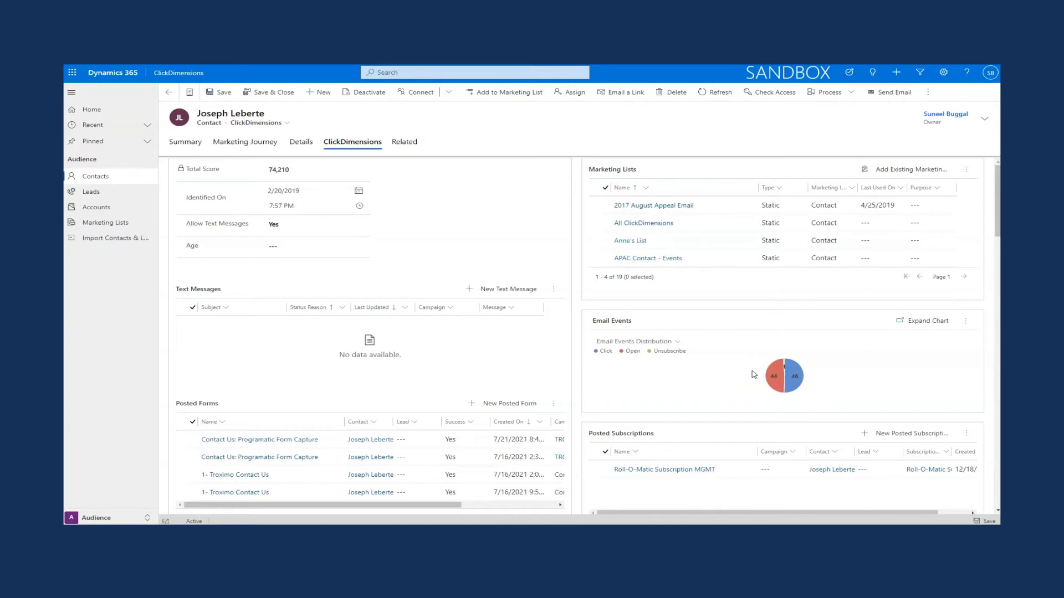
# Examine the contact's ClickDimensions records, including posted forms, page views, surveys, sent emails, visits and event participations.
pyautogui.scroll(-3, 527, 352)
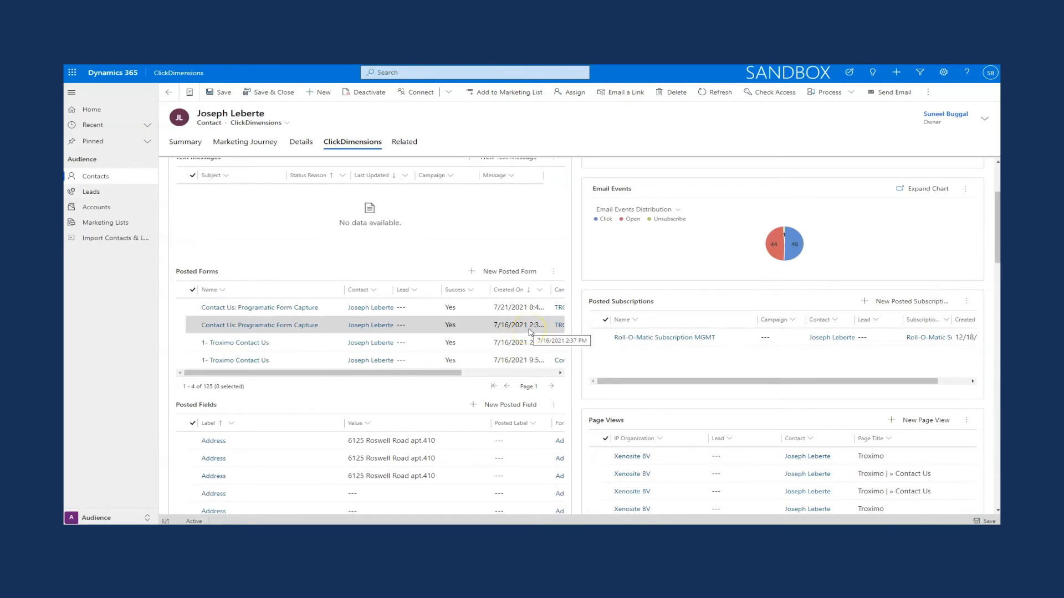
pyautogui.scroll(-2, 526, 333)
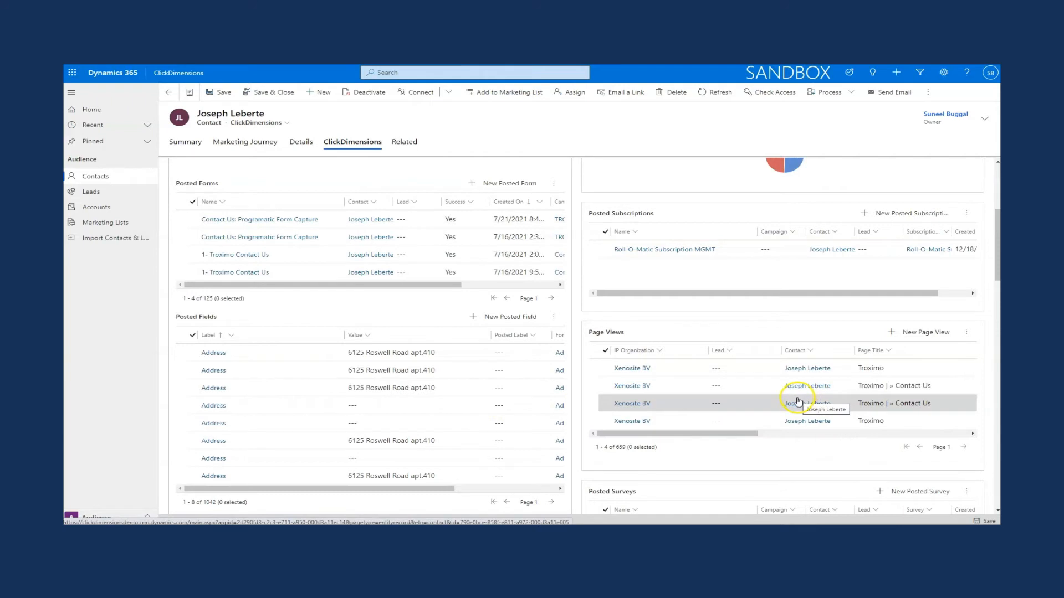
pyautogui.scroll(-3, 754, 385)
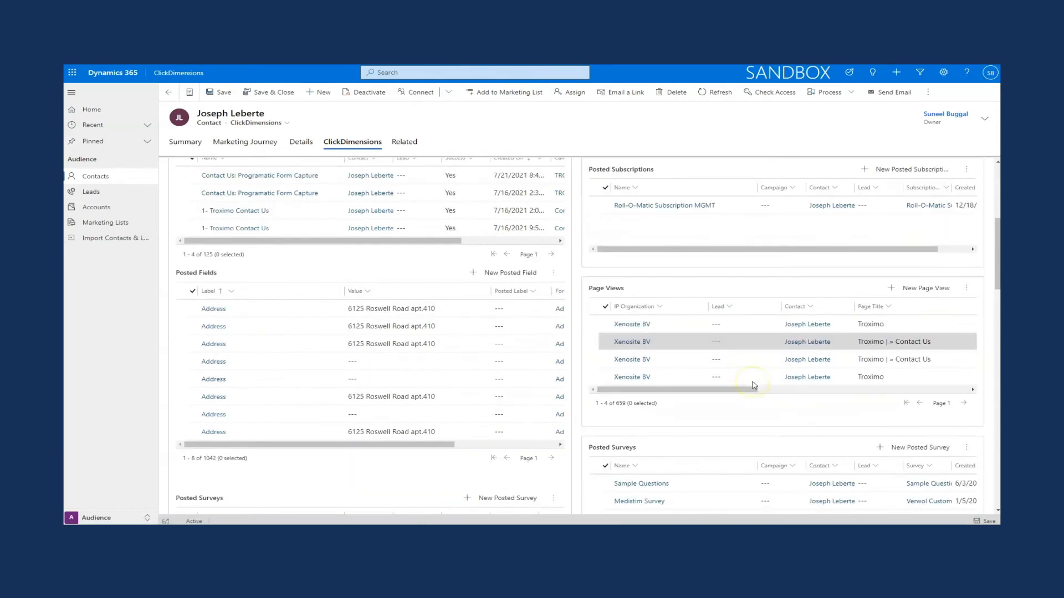
pyautogui.scroll(-1, 720, 376)
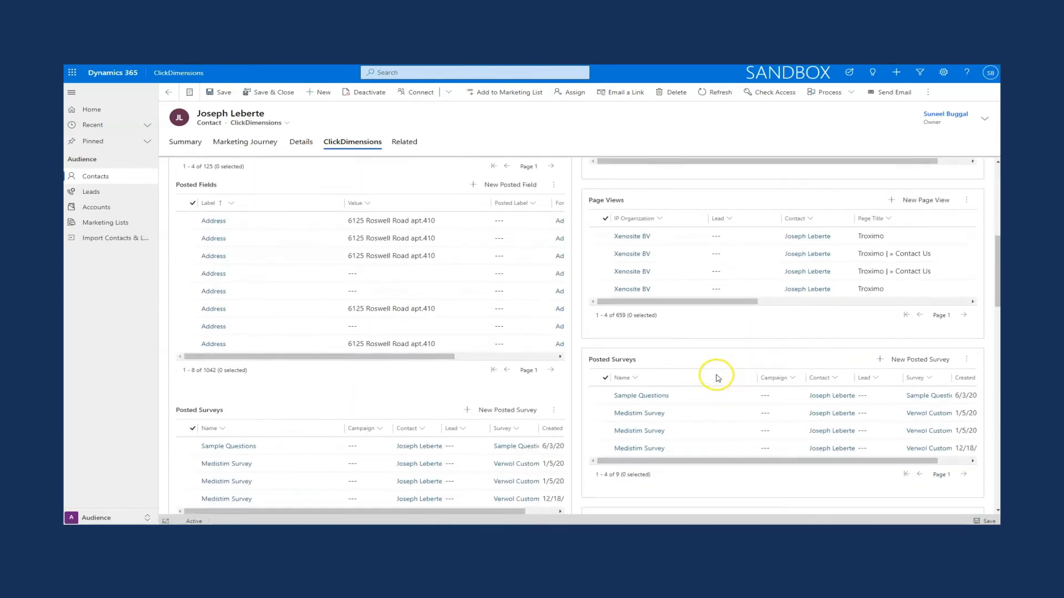
pyautogui.scroll(-1, 706, 375)
pyautogui.scroll(-3, 698, 374)
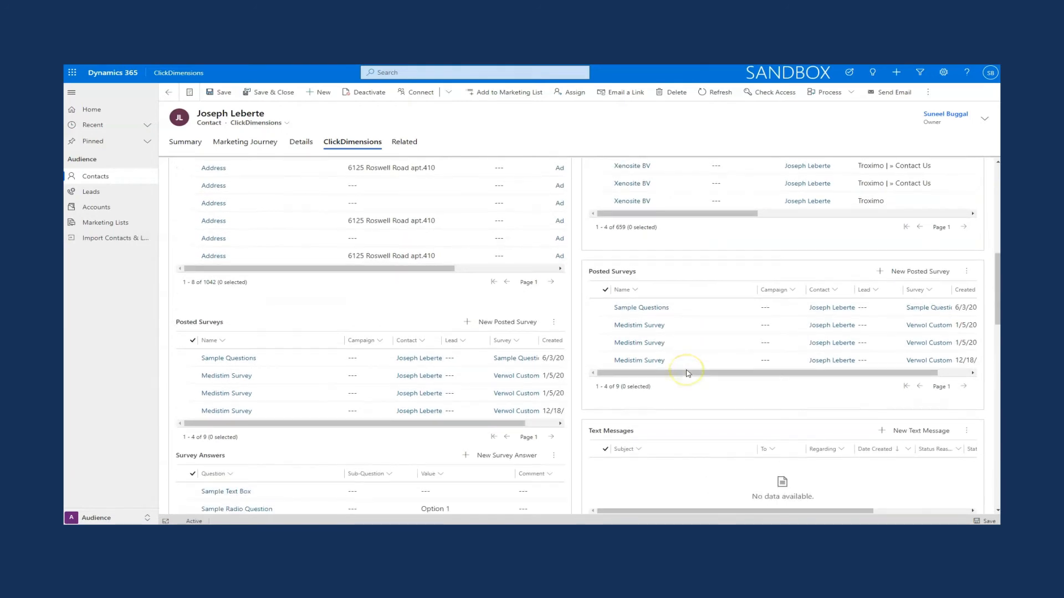
pyautogui.scroll(-1, 686, 374)
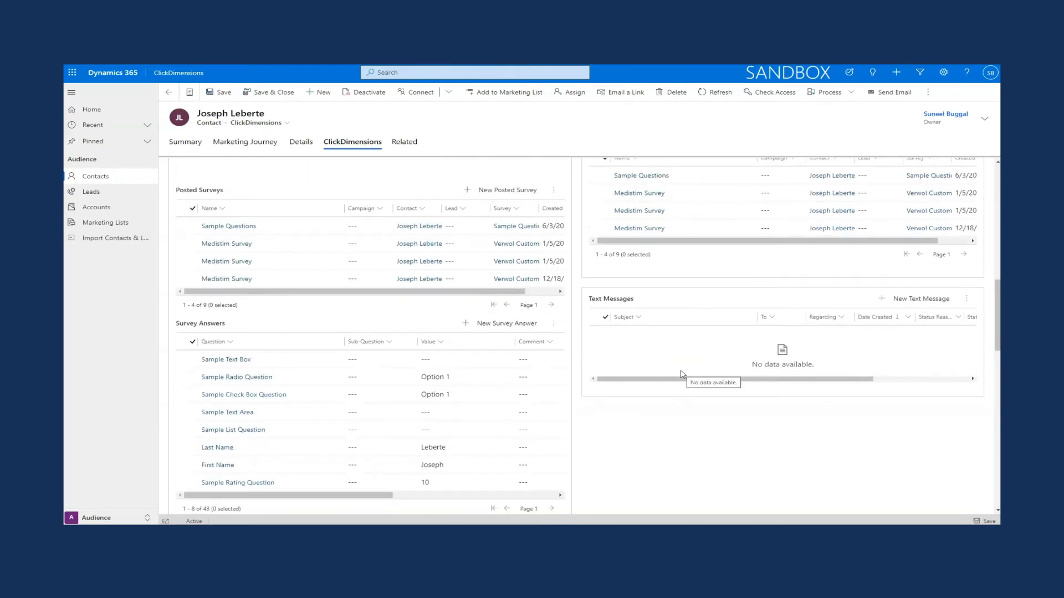
pyautogui.scroll(-1, 681, 374)
pyautogui.scroll(-10, 680, 374)
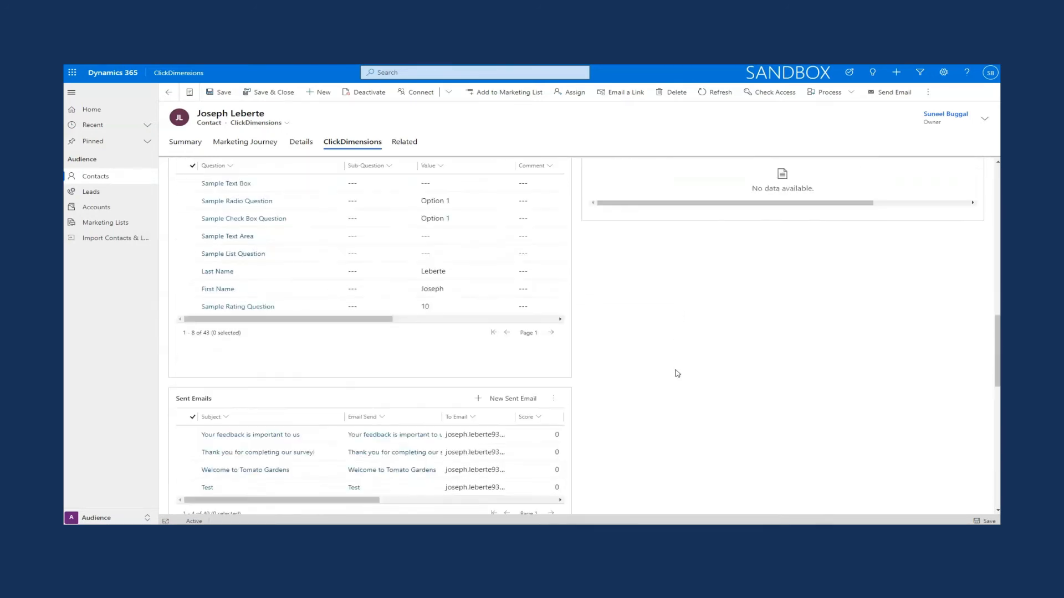
pyautogui.scroll(-5, 677, 374)
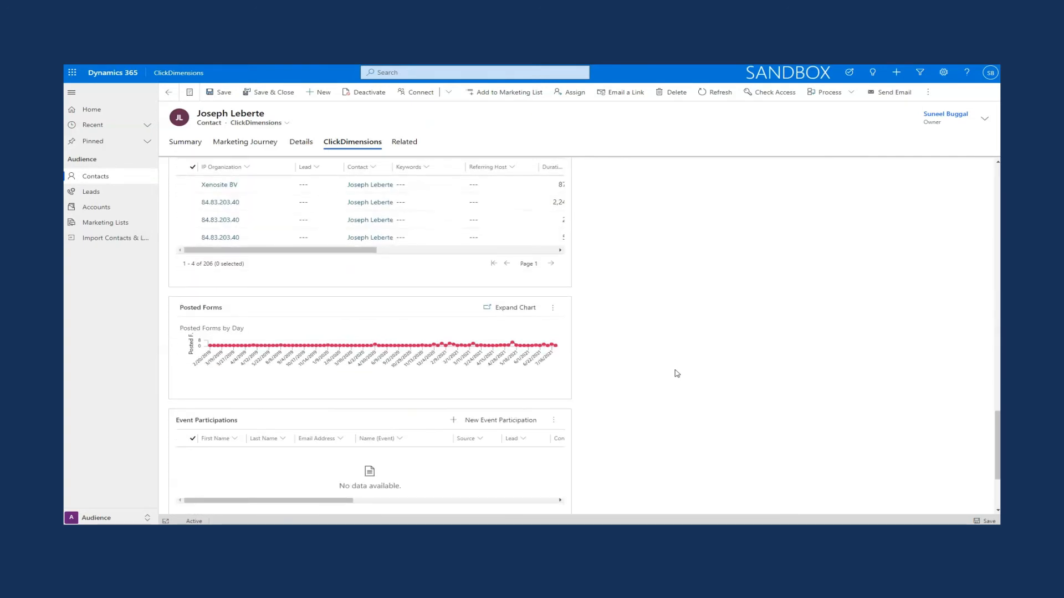
pyautogui.scroll(-2, 675, 374)
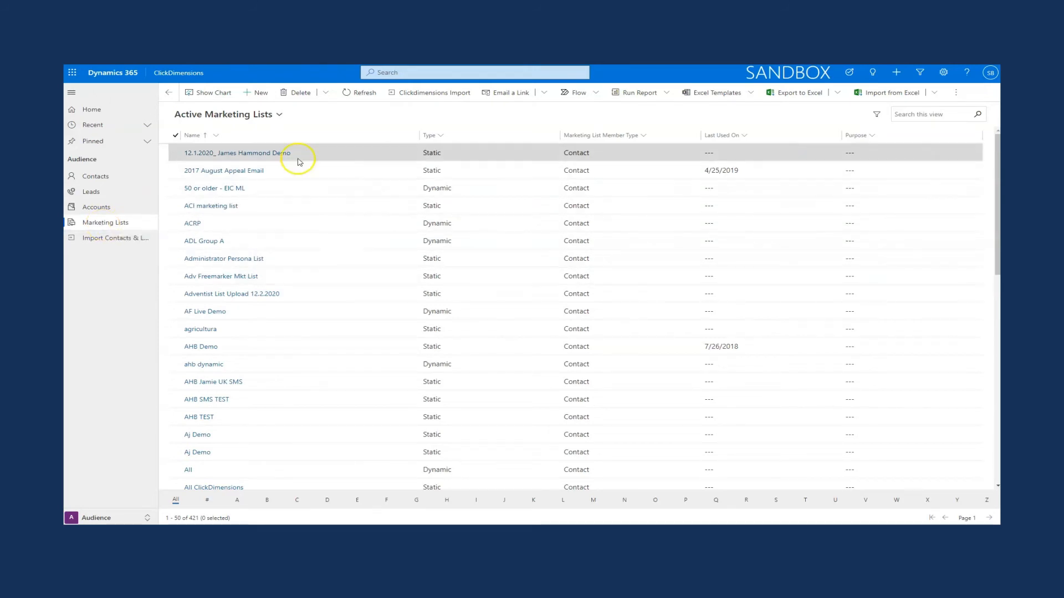
# Open the static marketing list dated 12.1.2020 and show its members.
pyautogui.click(272, 153)
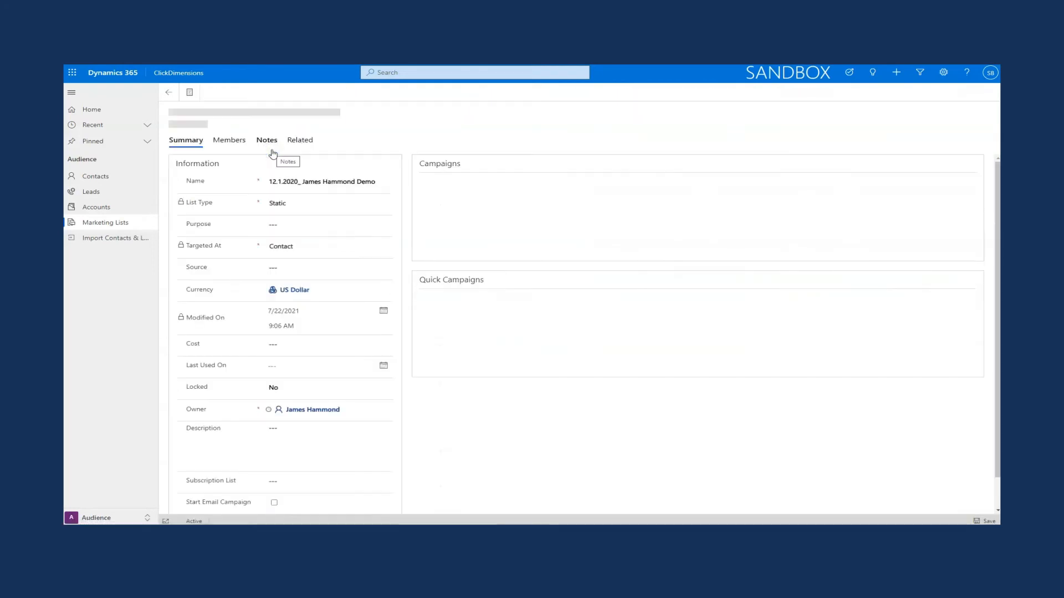
pyautogui.click(233, 144)
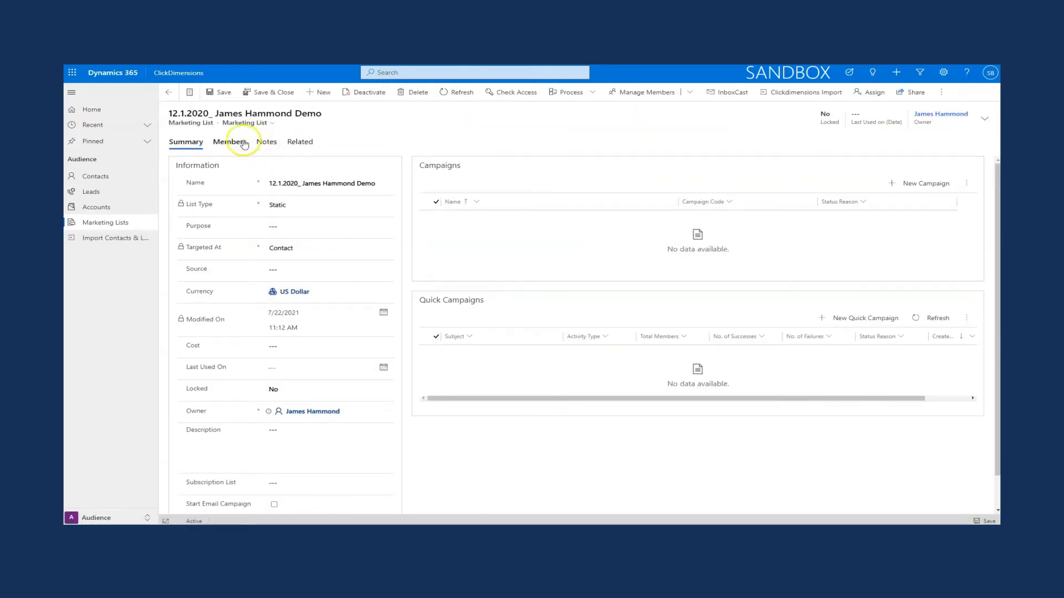
pyautogui.click(232, 143)
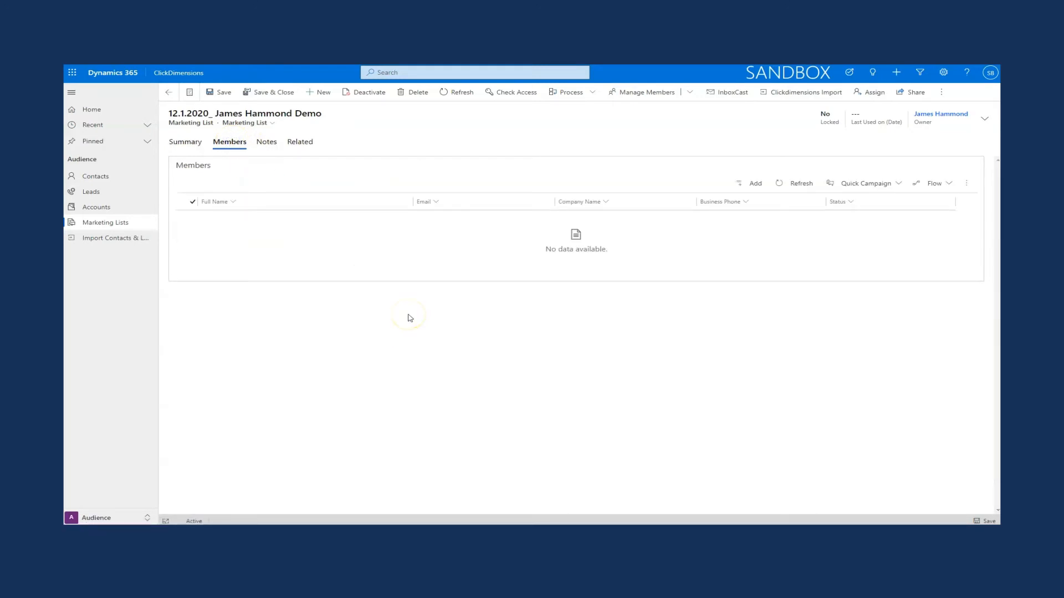
# Look up three ClickDimensions contacts by partial name, picking the second match in the first search, and add them as list members.
pyautogui.click(754, 187)
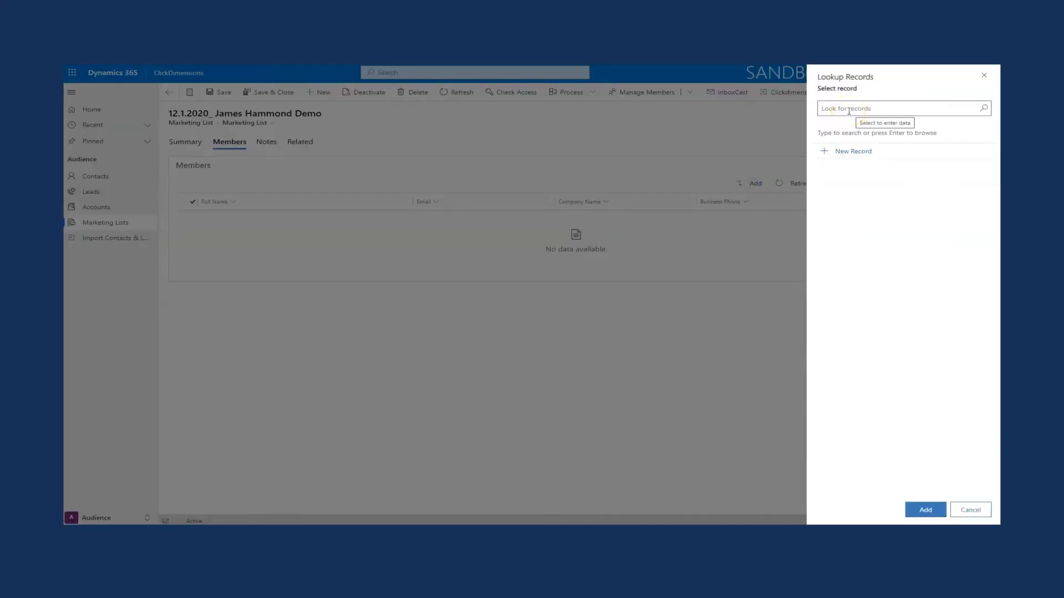
pyautogui.click(848, 110)
pyautogui.write('Kevin')
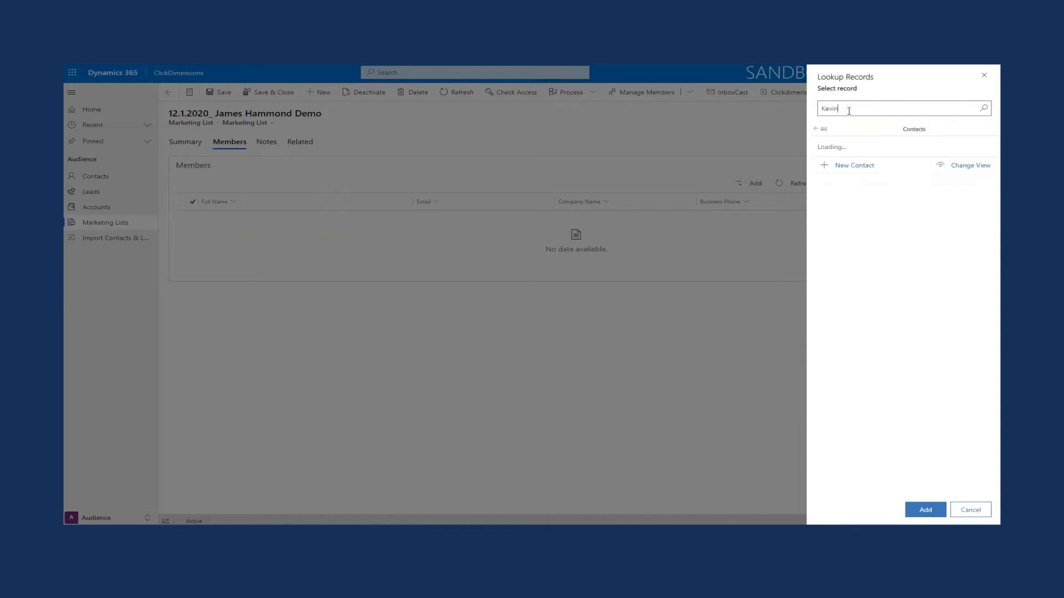
pyautogui.write(' mil')
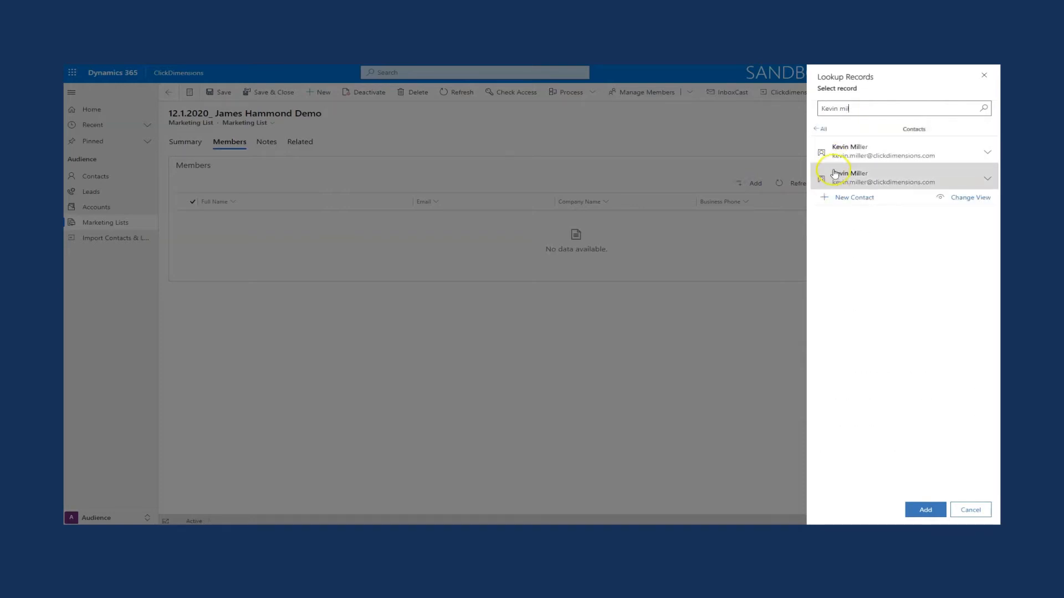
pyautogui.click(836, 175)
pyautogui.write('ash')
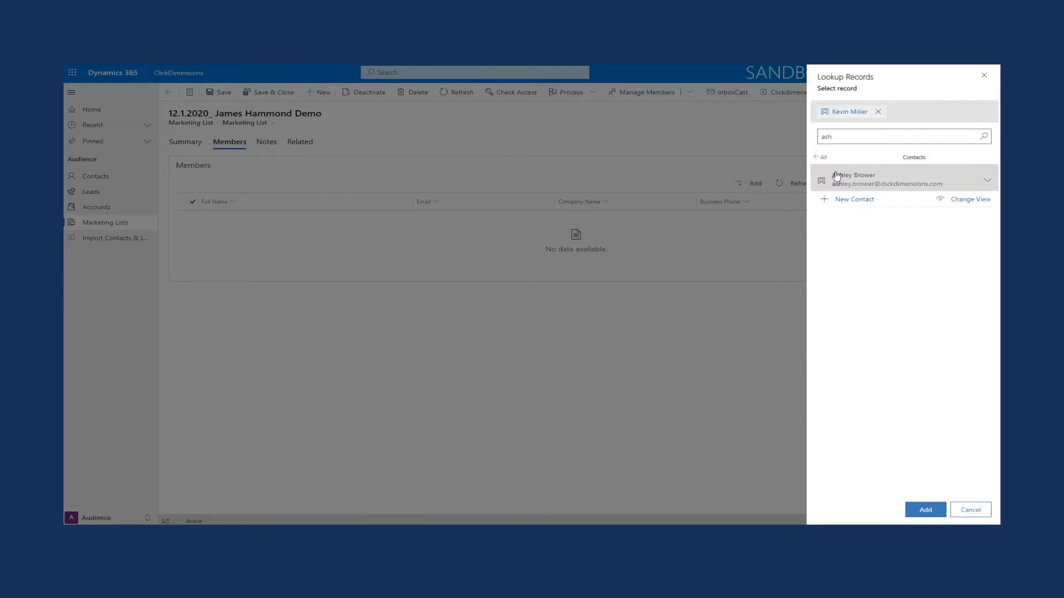
pyautogui.click(836, 175)
pyautogui.write('oksa')
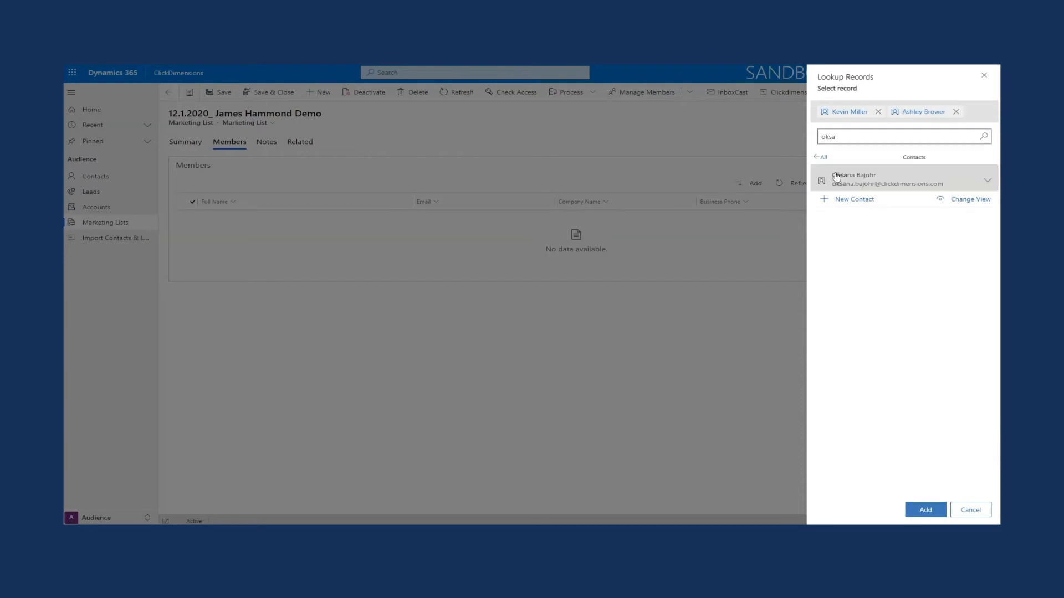
pyautogui.click(836, 176)
pyautogui.click(930, 510)
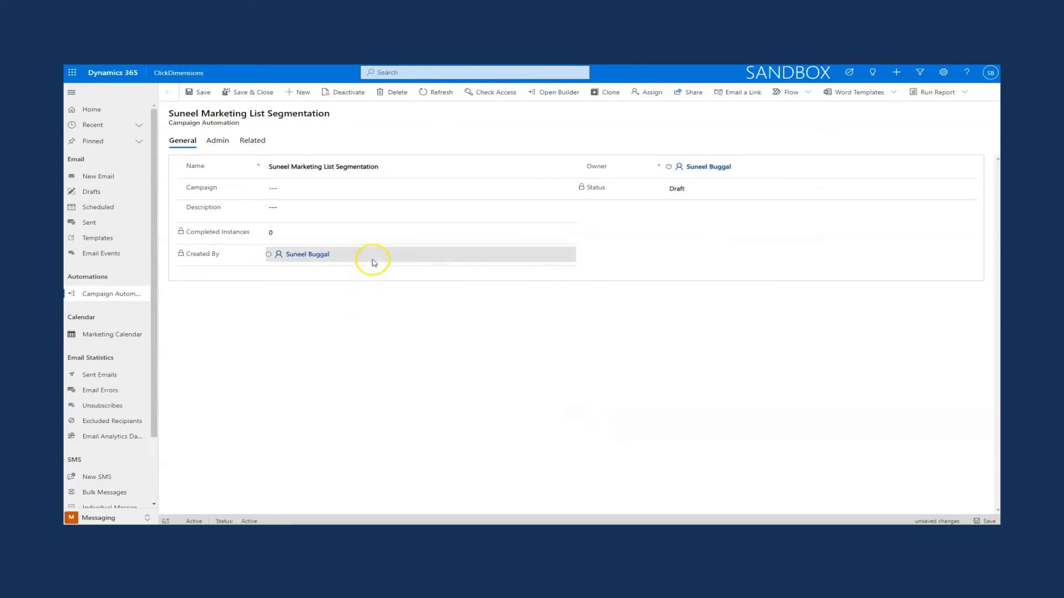
# Open the marketing list segmentation automation in the builder and show the Email List and Phone List conditions of its decision node.
pyautogui.click(557, 96)
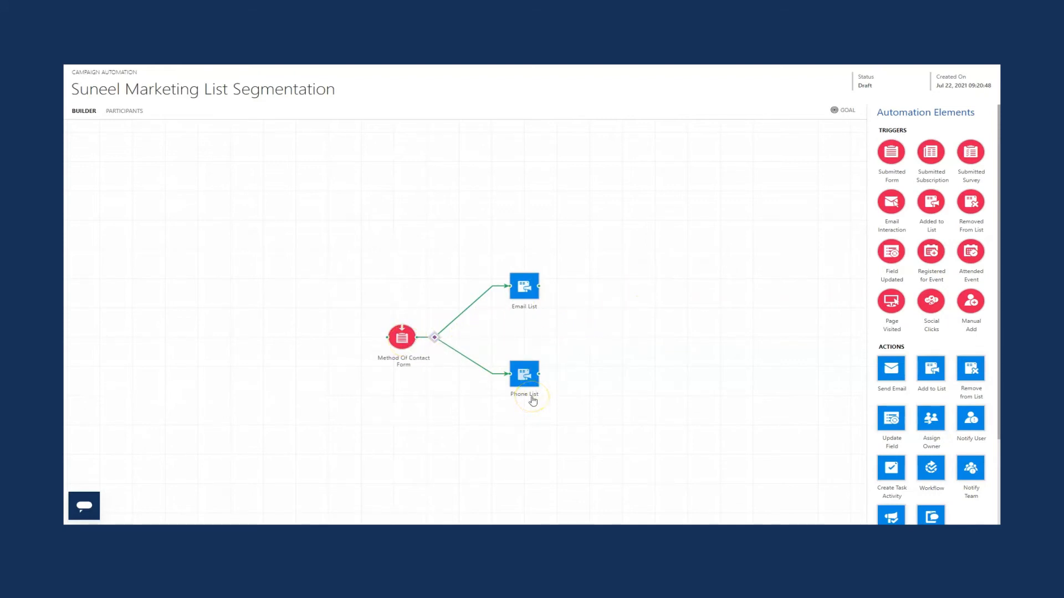
pyautogui.click(436, 338)
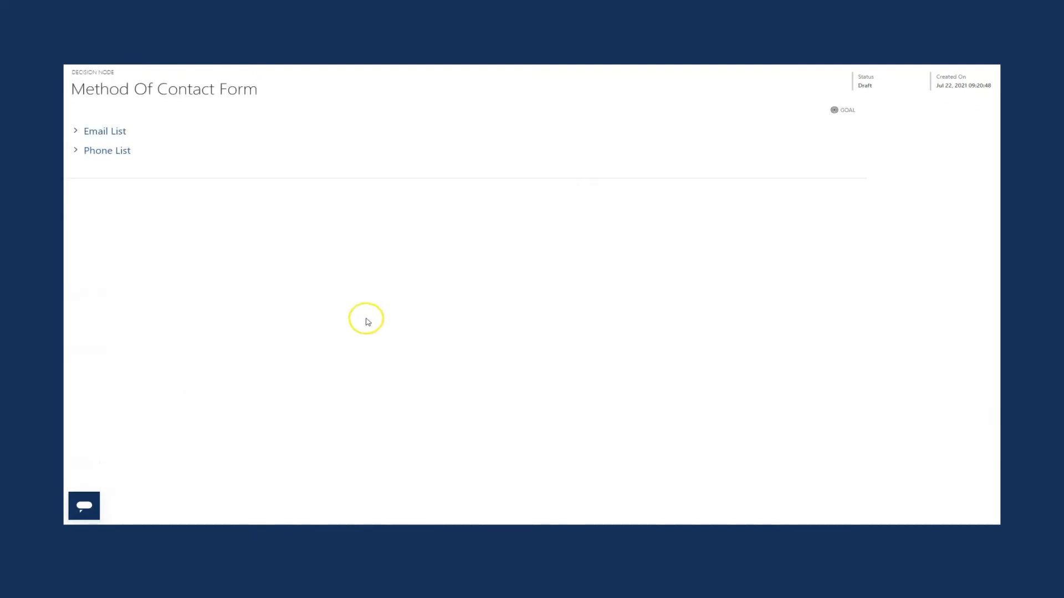
pyautogui.click(84, 133)
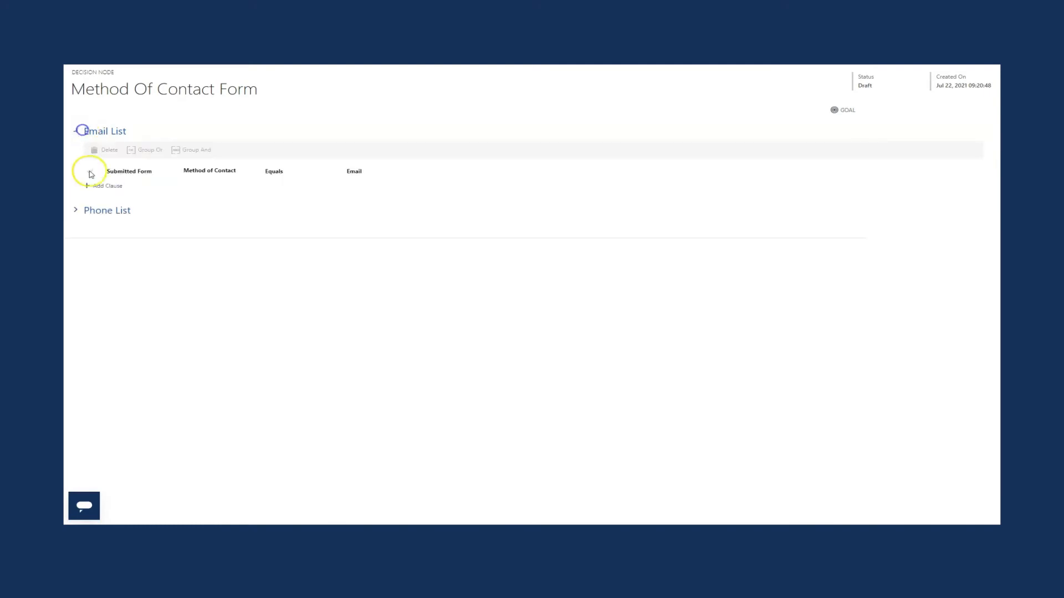
pyautogui.click(89, 210)
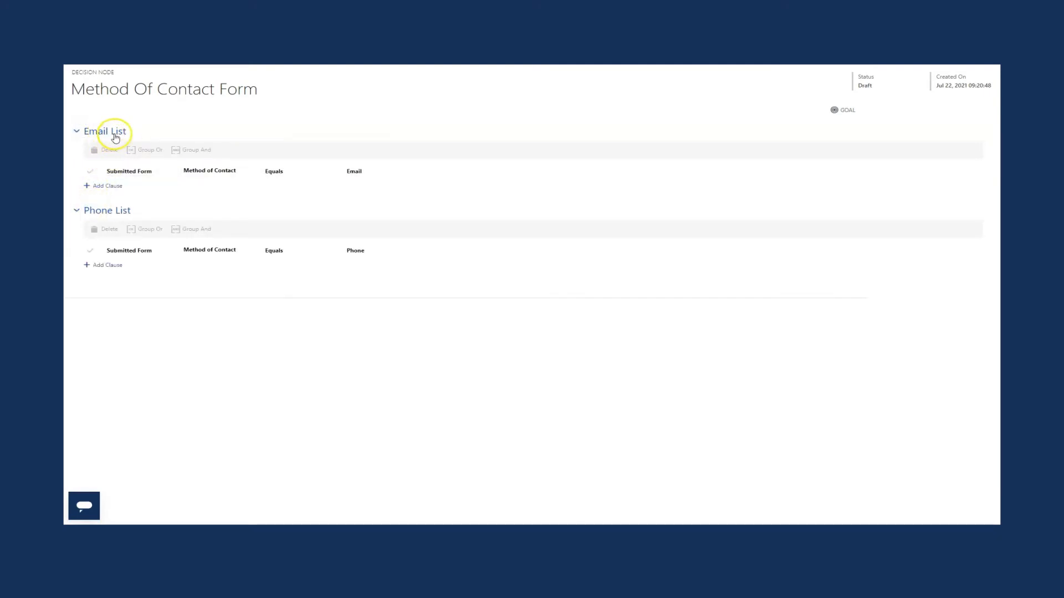
# In the Email List condition, pick Method of Contact as the submitted form's field and Email as its value.
pyautogui.click(142, 174)
pyautogui.click(131, 193)
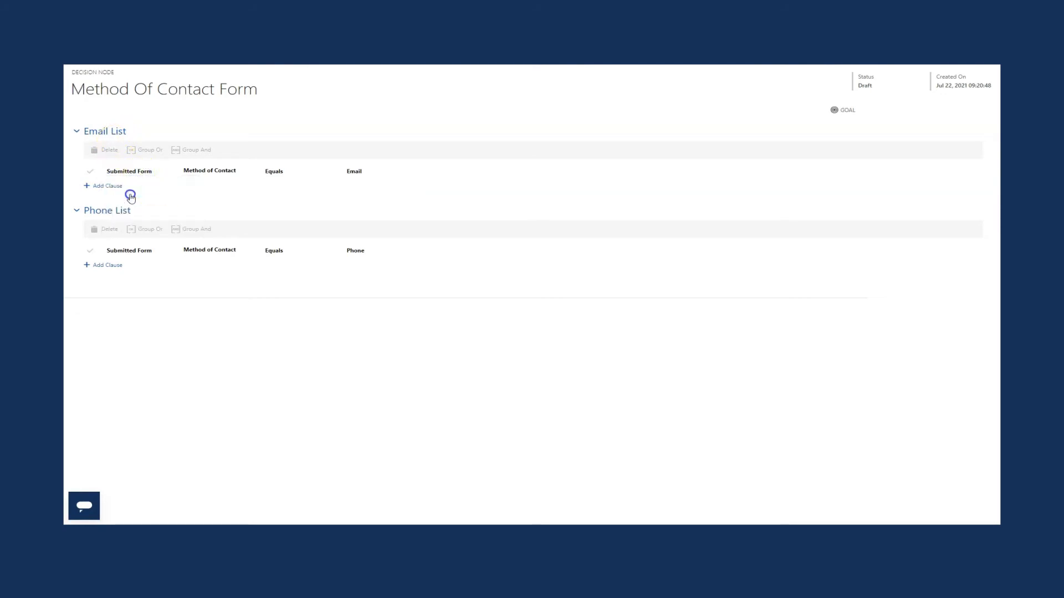
pyautogui.click(205, 177)
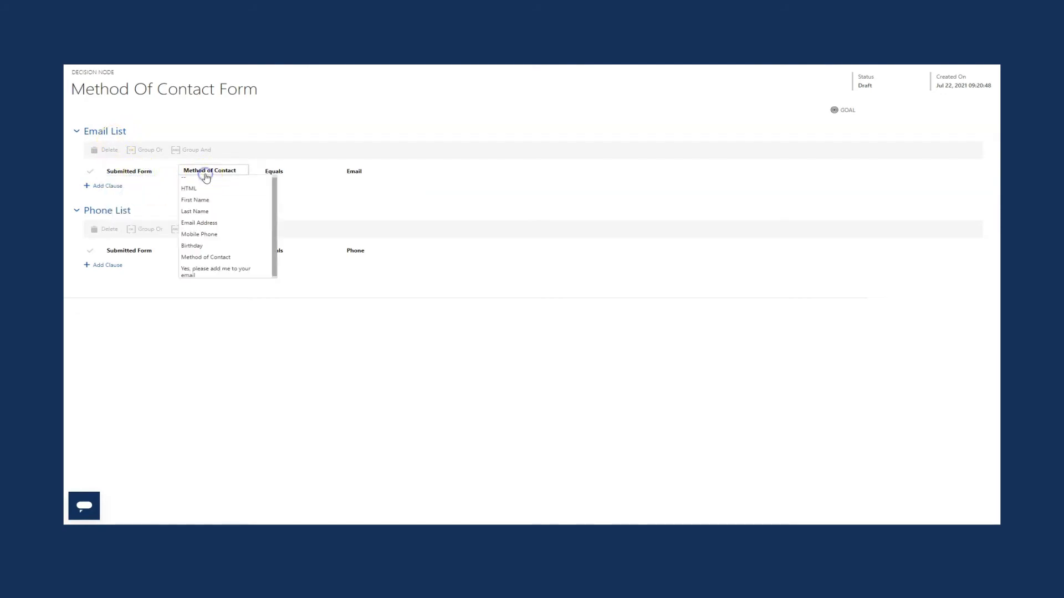
pyautogui.click(223, 257)
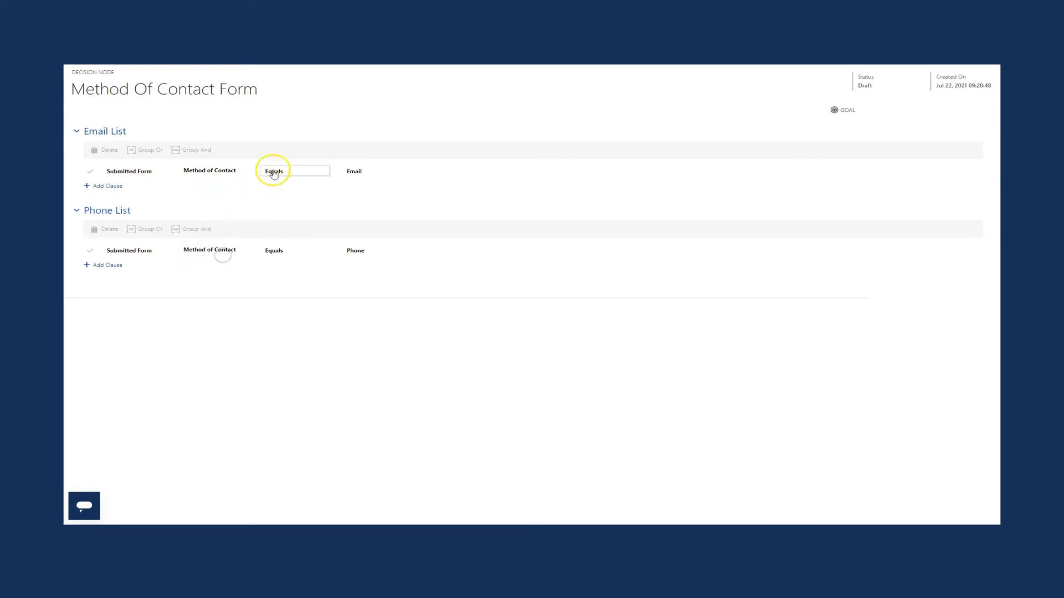
pyautogui.click(348, 173)
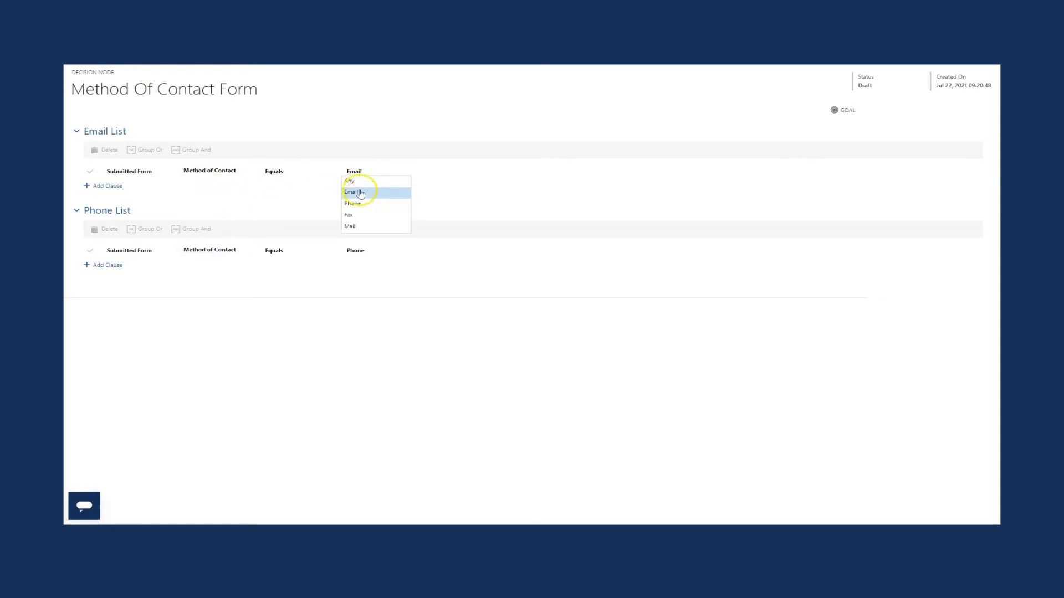
pyautogui.click(360, 194)
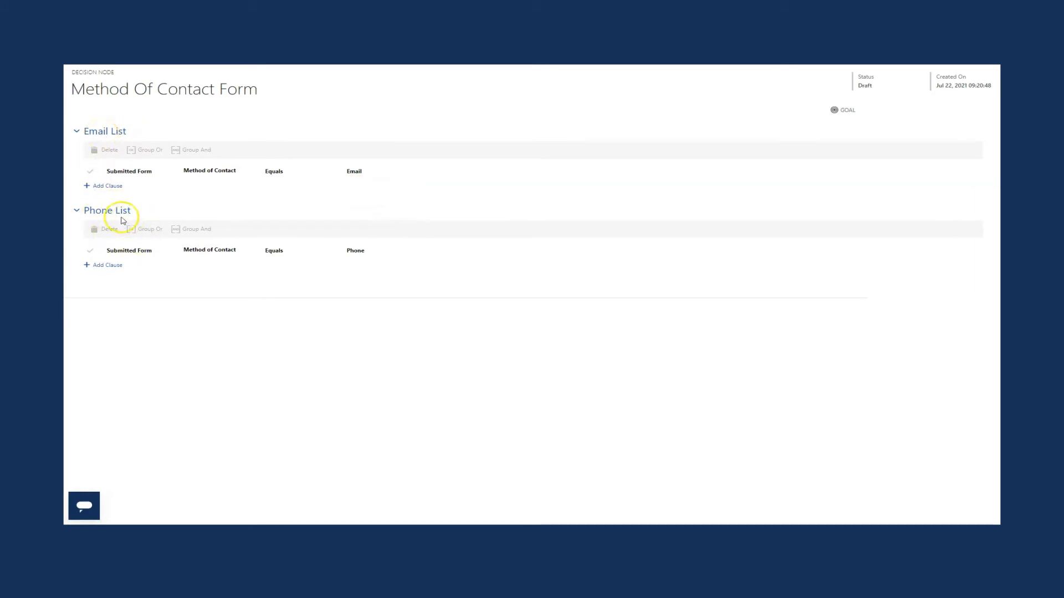
# In the Phone List condition, pick Method of Contact as the submitted form's field and Phone as its value.
pyautogui.click(216, 251)
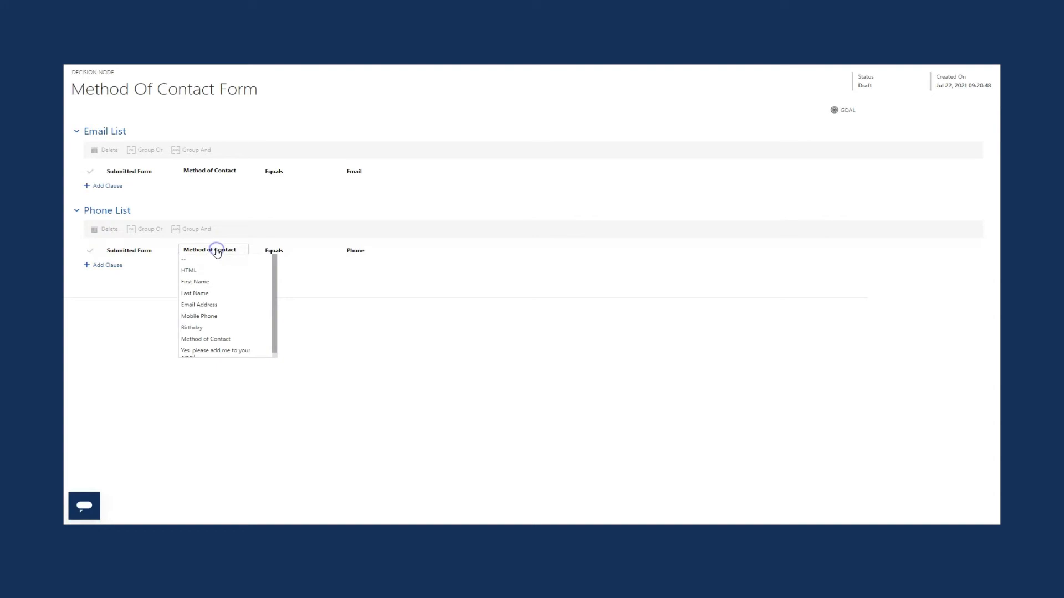
pyautogui.click(203, 341)
pyautogui.click(349, 252)
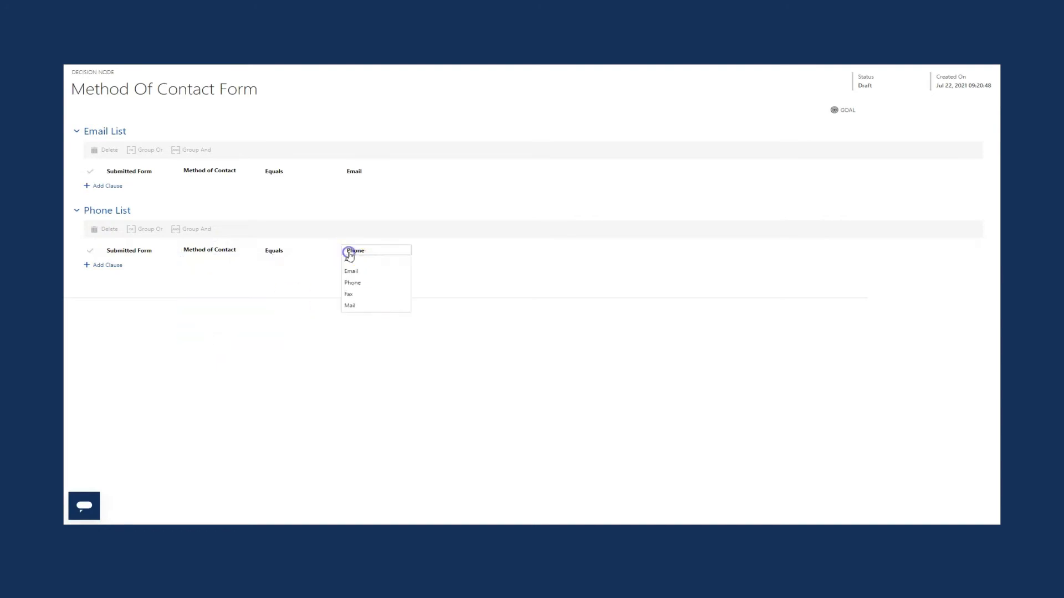
pyautogui.click(358, 284)
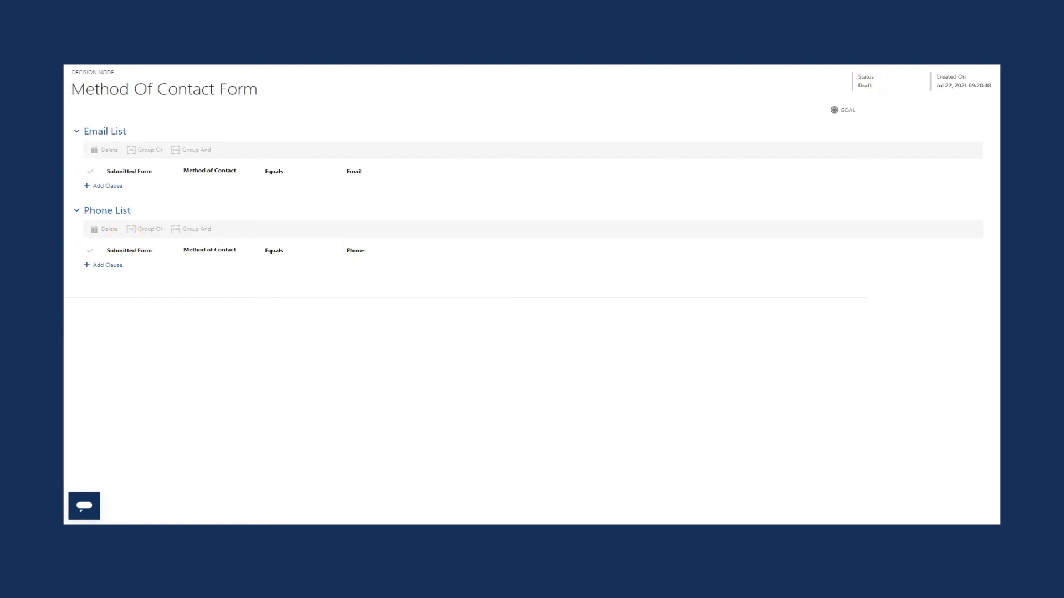
# Close the decision node, review the automation flow, and leave the campaign automation builder without saving.
pyautogui.click(125, 144)
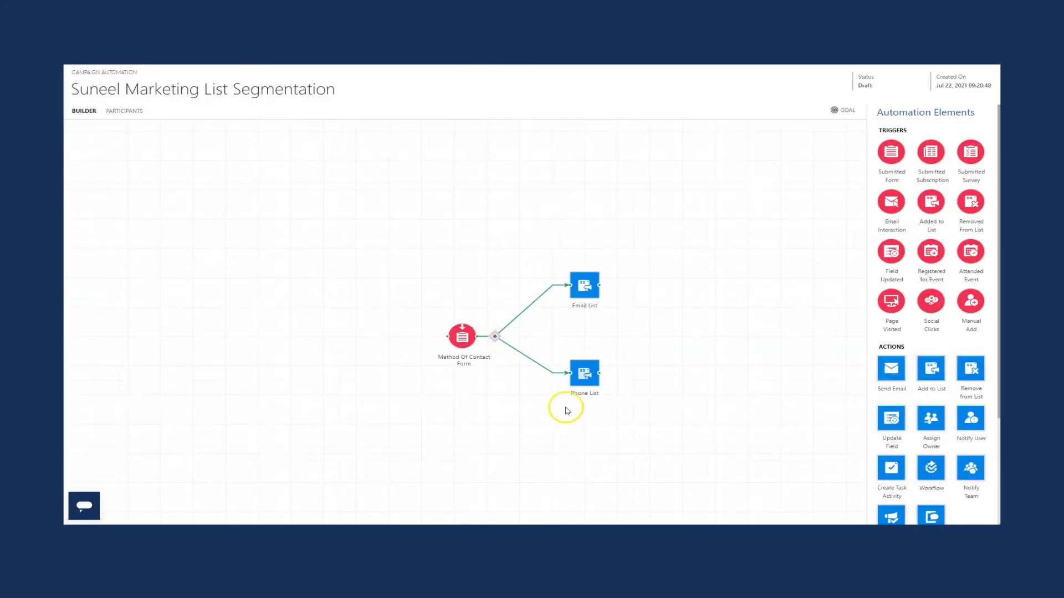
pyautogui.moveTo(677, 397); pyautogui.dragTo(562, 343)
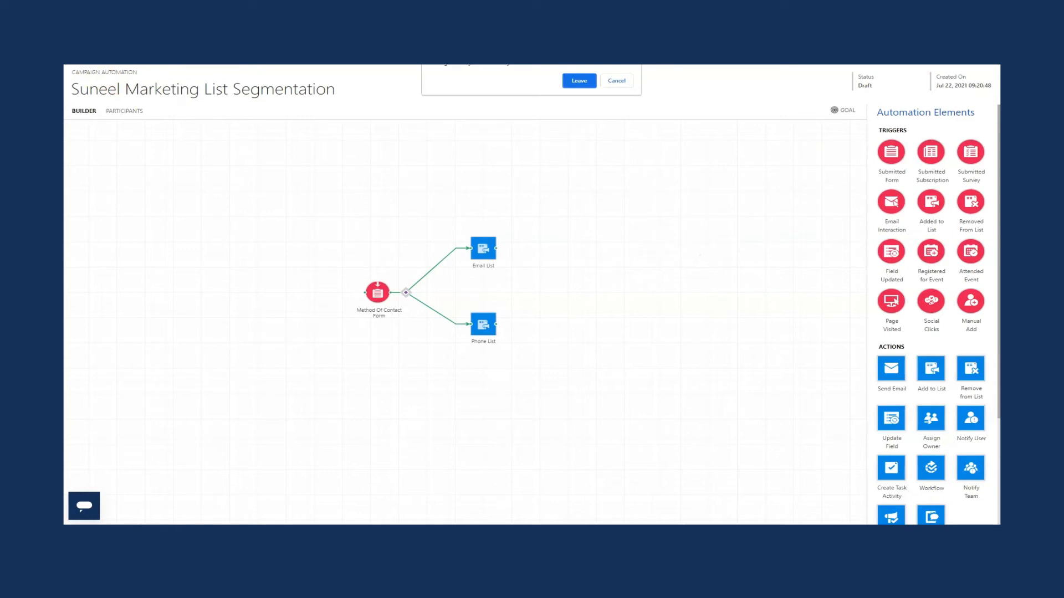
pyautogui.click(584, 84)
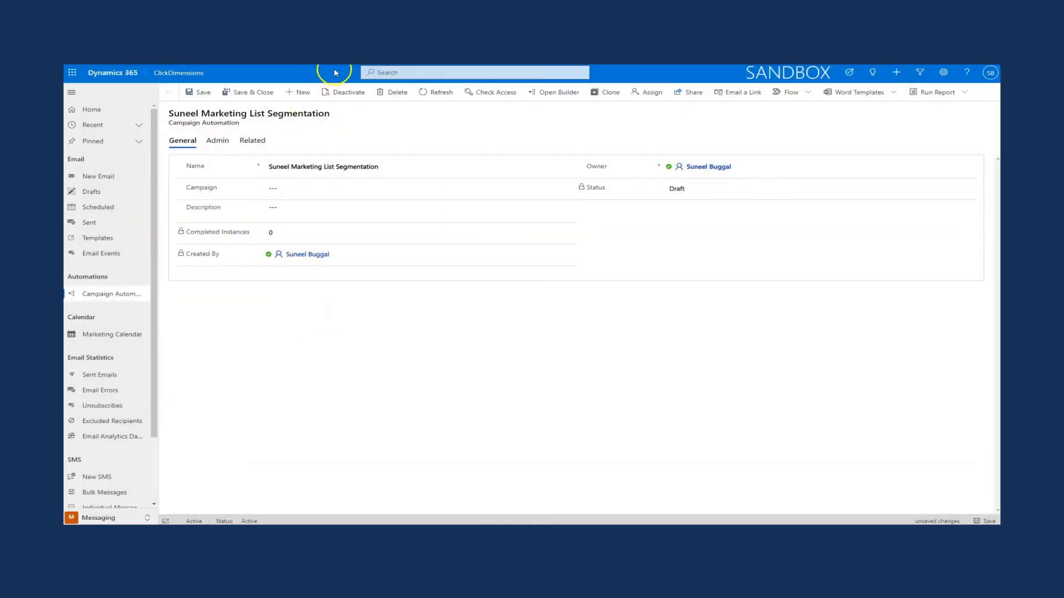
pyautogui.click(359, 55)
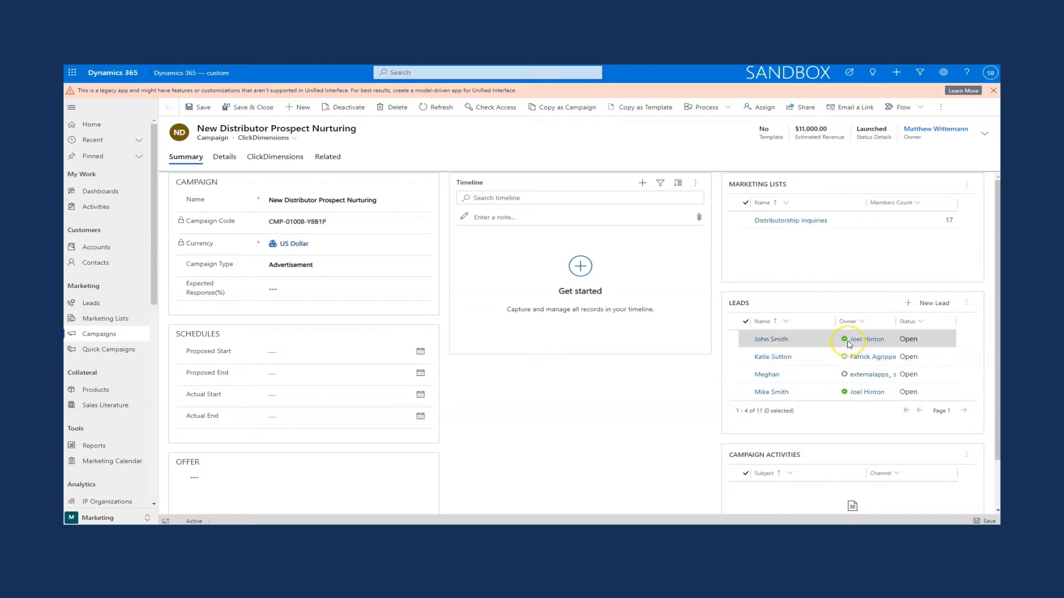
# Examine the New Distributor Prospect Nurturing campaign's leads and its ClickDimensions records, including sent emails, visits, page views, posted forms and surveys.
pyautogui.moveTo(851, 344)
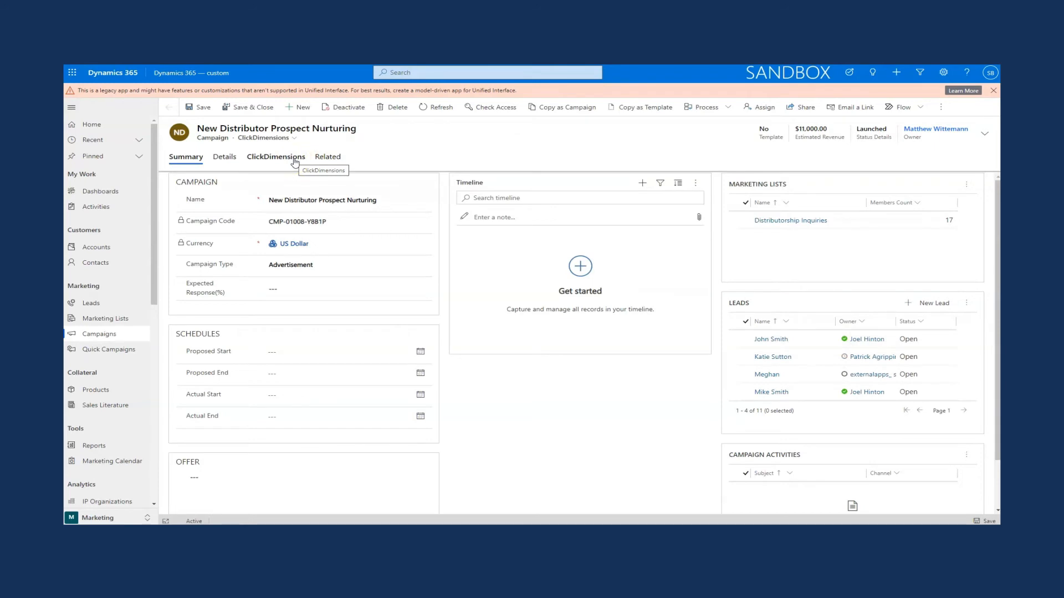
pyautogui.click(294, 161)
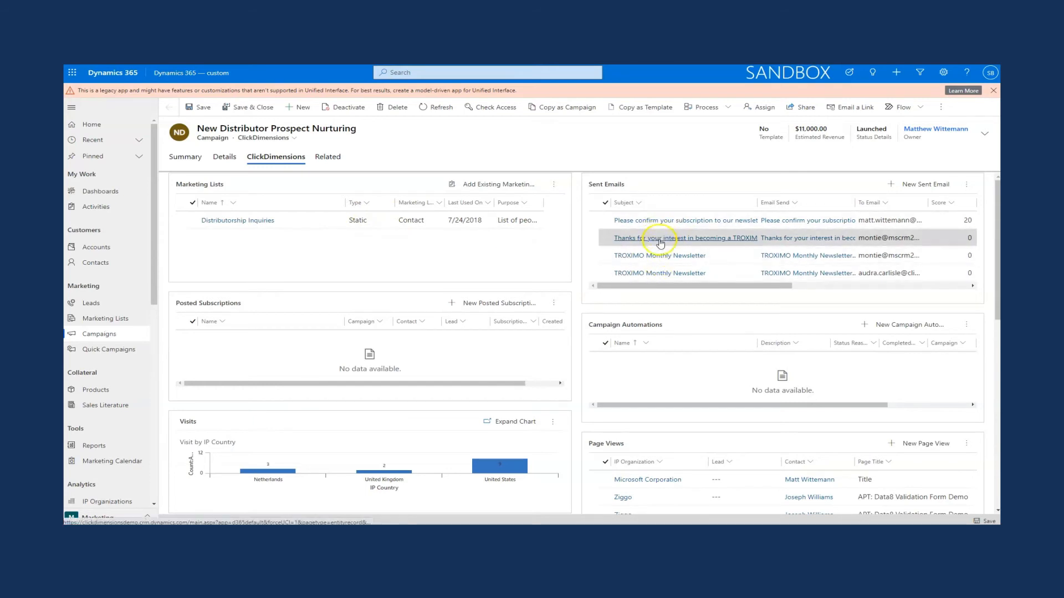
pyautogui.scroll(-2, 661, 241)
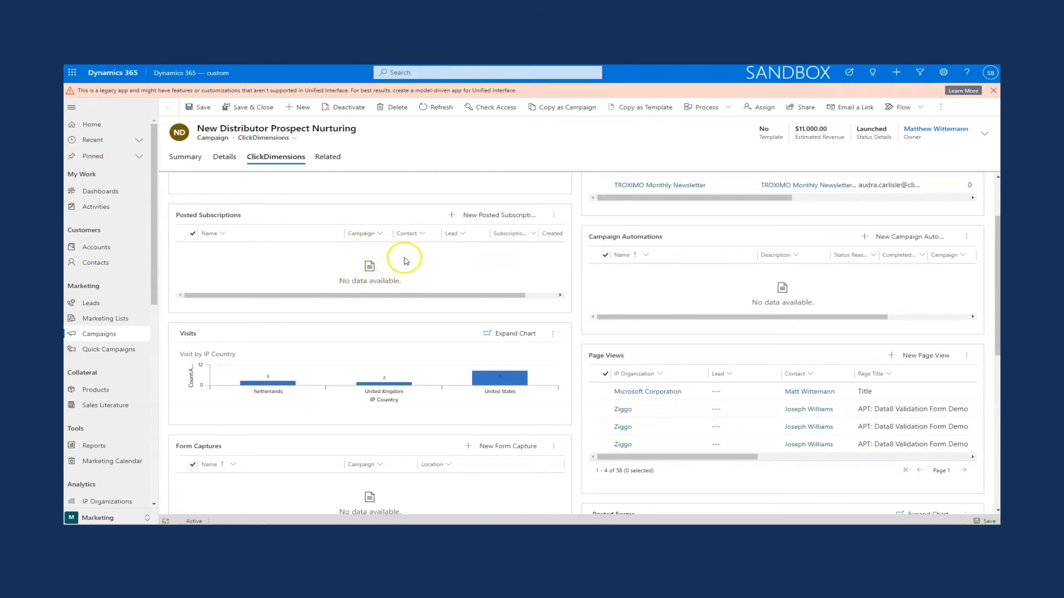
pyautogui.scroll(-1, 421, 261)
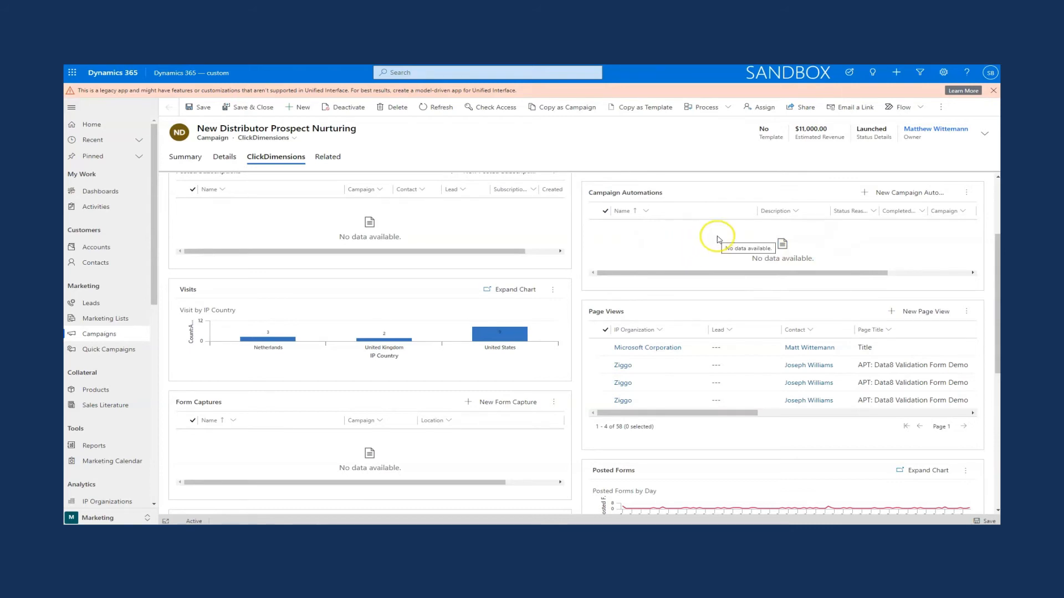
pyautogui.scroll(-2, 730, 235)
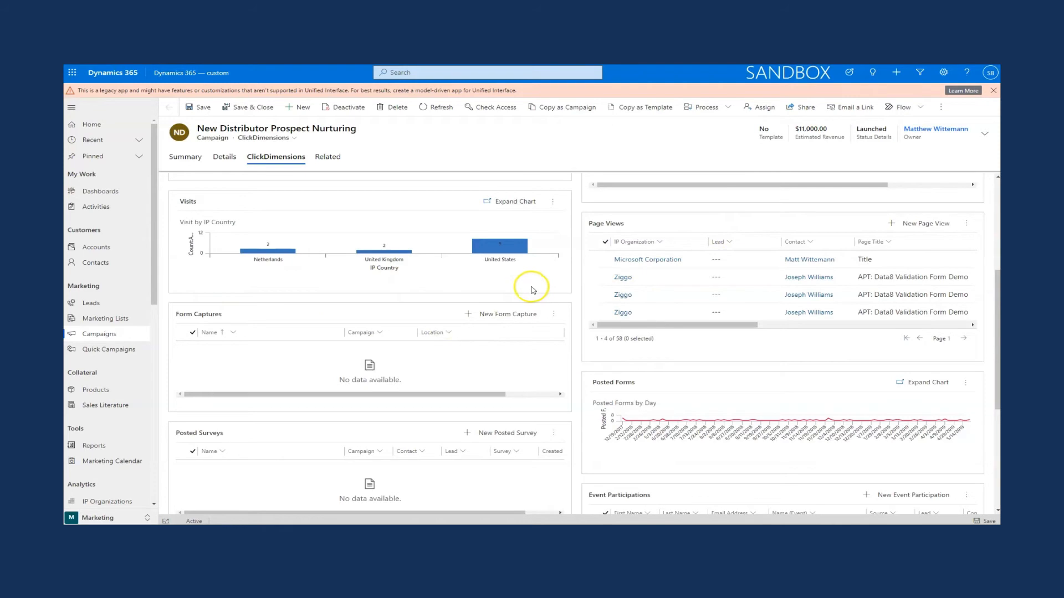
pyautogui.scroll(-2, 671, 280)
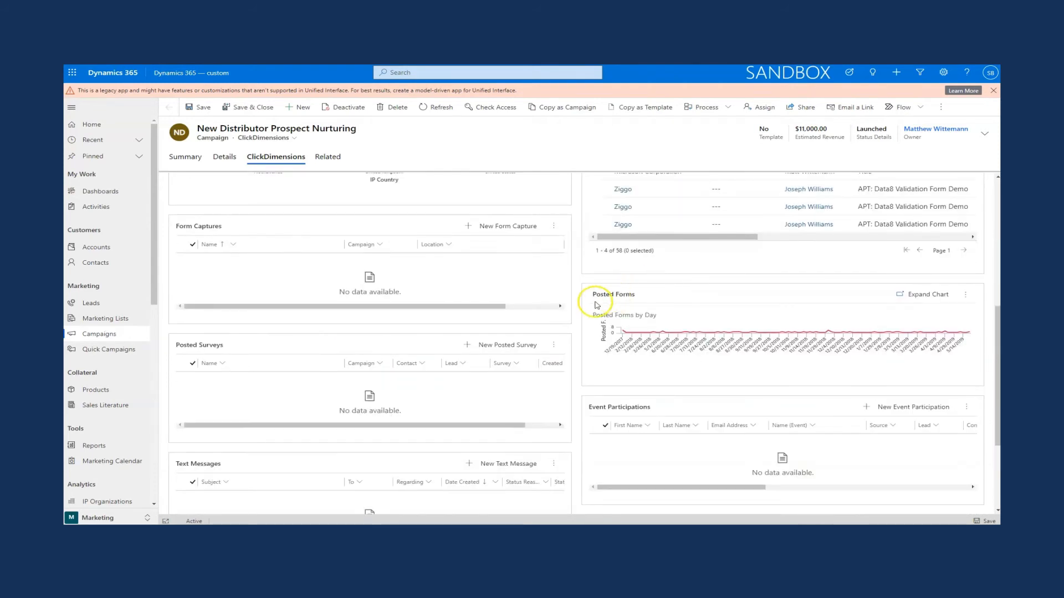
pyautogui.scroll(-1, 577, 306)
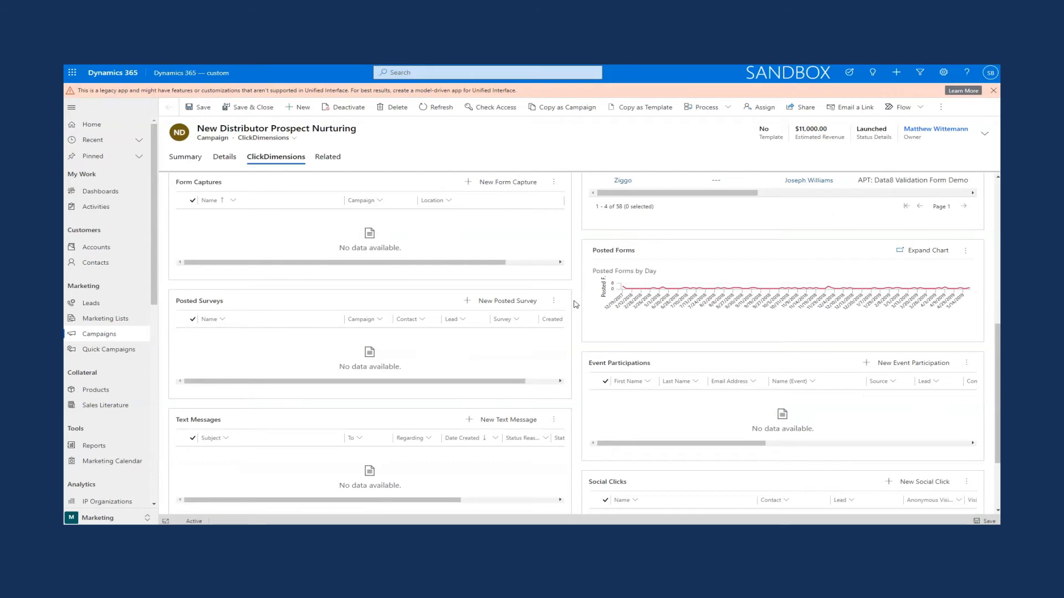
pyautogui.scroll(-2, 575, 304)
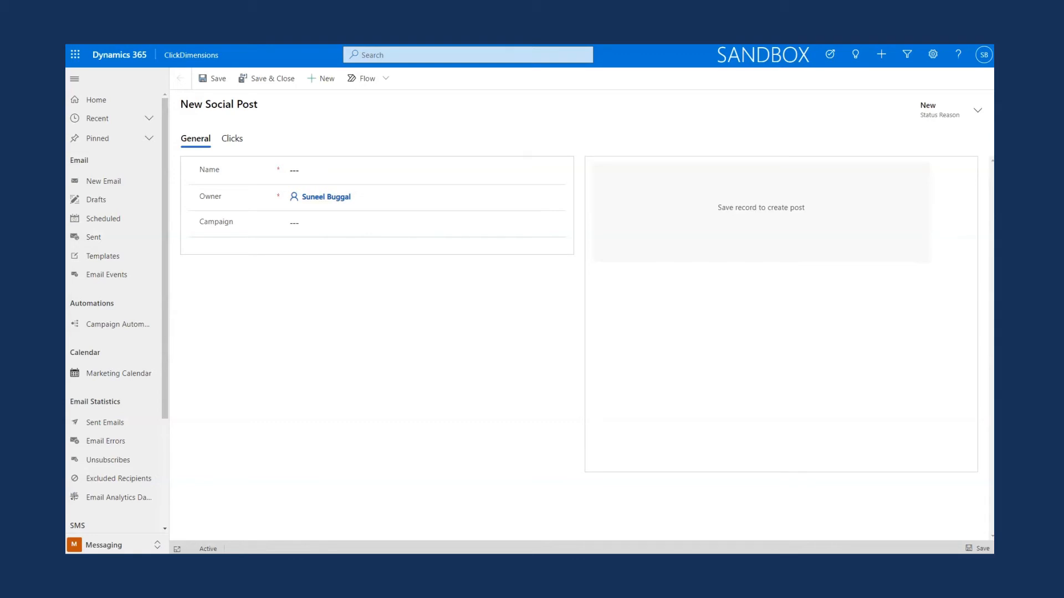
# Name the new social post "Demo Post" and save the record.
pyautogui.click(385, 169)
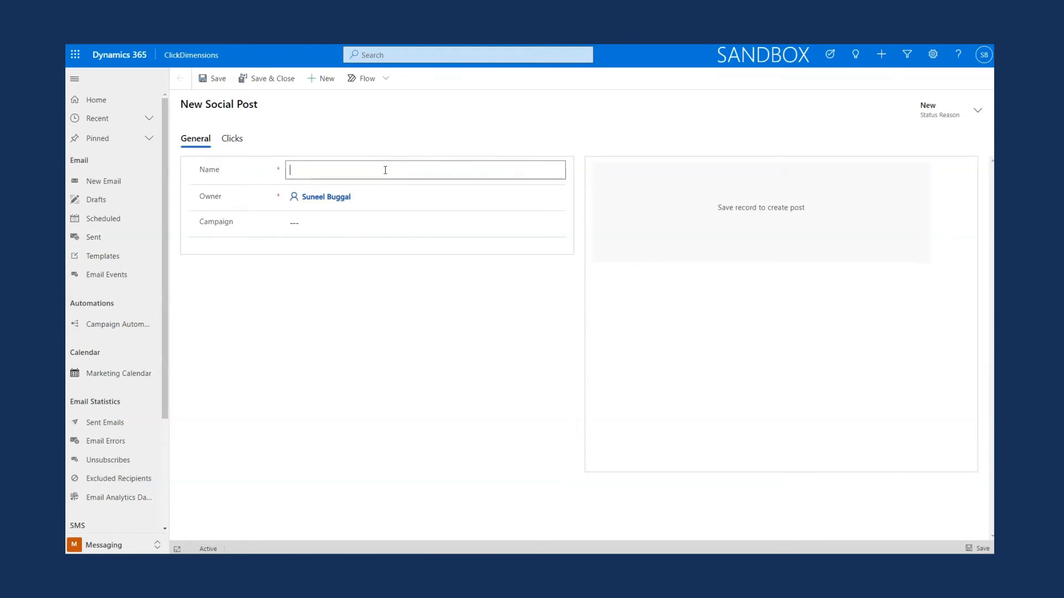
pyautogui.write('Demo Post')
pyautogui.click(212, 79)
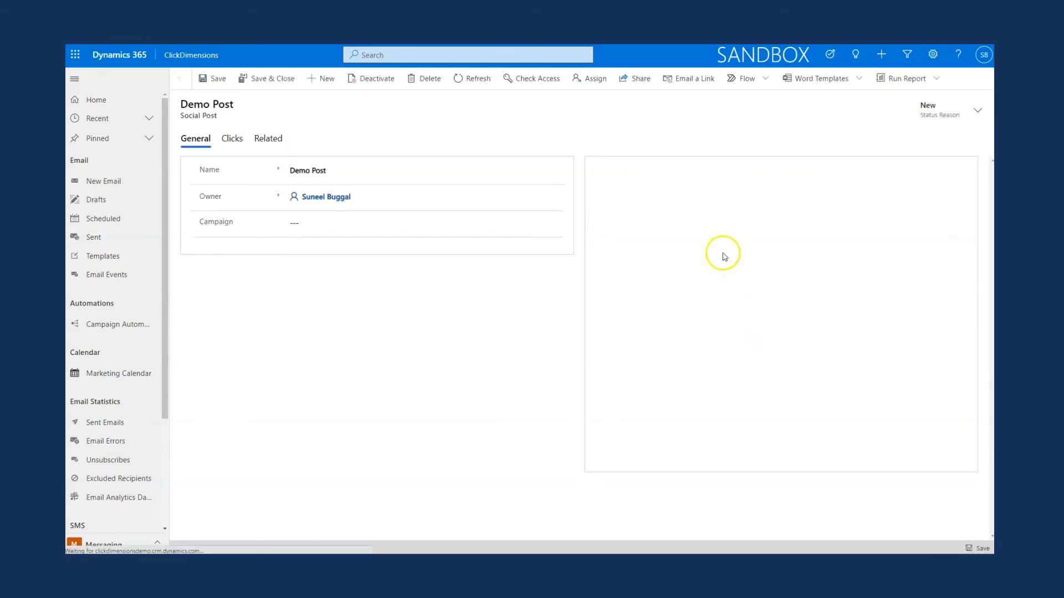
# Start creating a post for the Demo Post record and write "Hello World!" as its Facebook text.
pyautogui.click(748, 221)
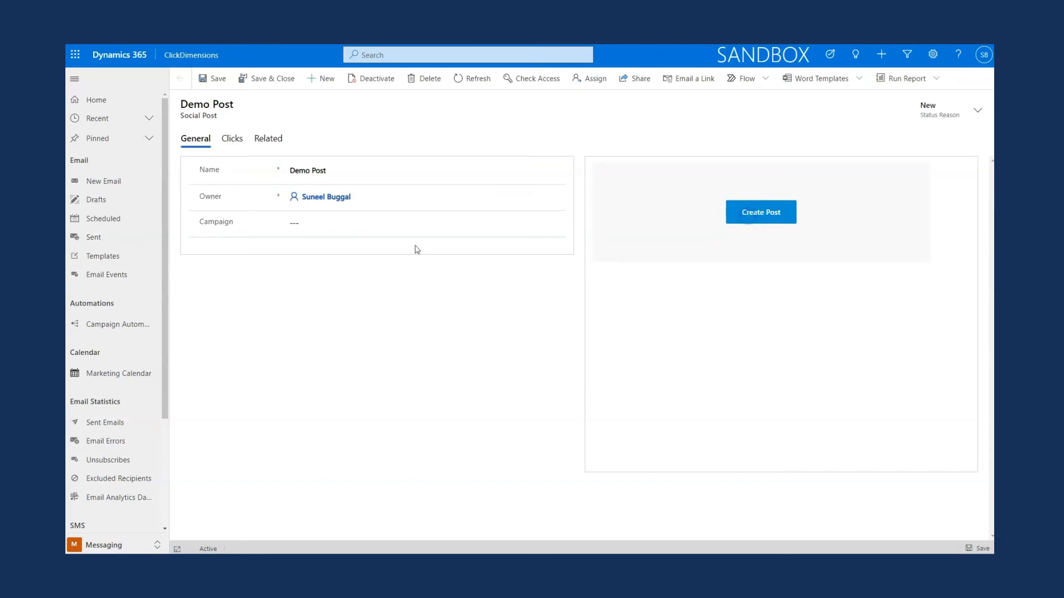
pyautogui.moveTo(344, 97); pyautogui.dragTo(388, 93)
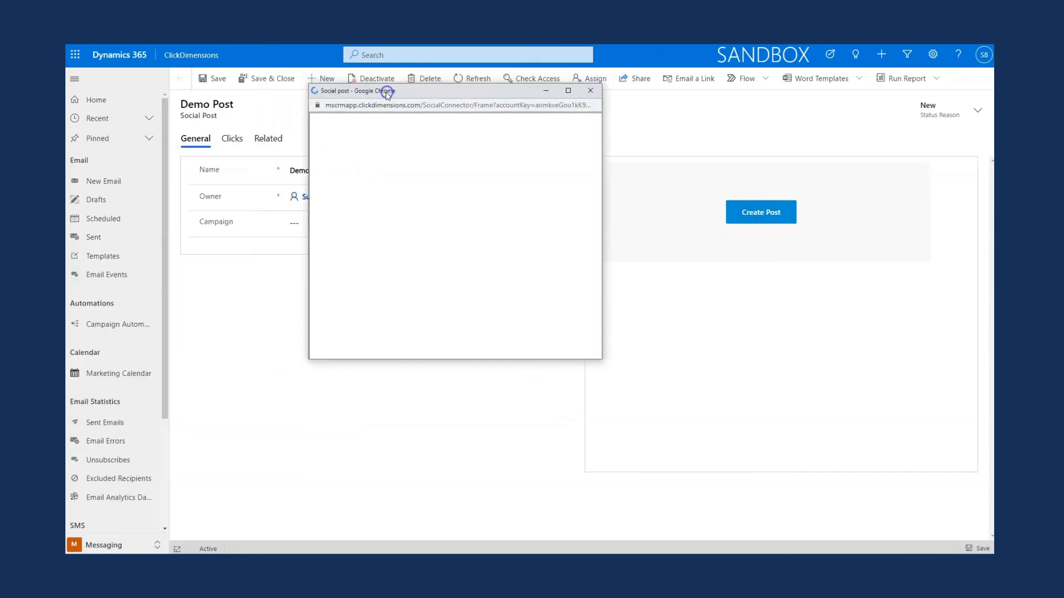
pyautogui.click(375, 184)
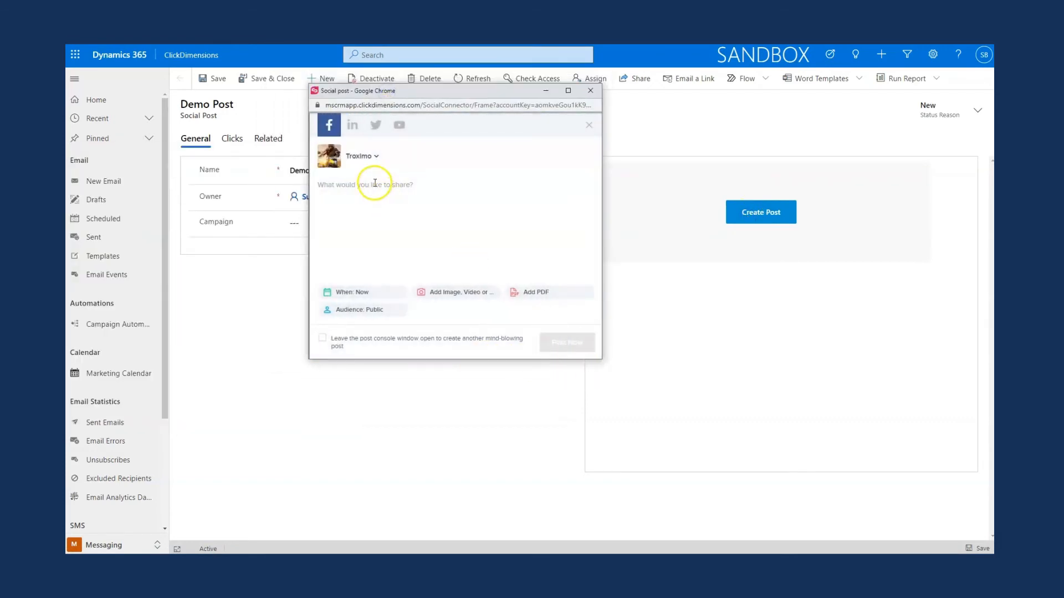
pyautogui.write('Hello World!')
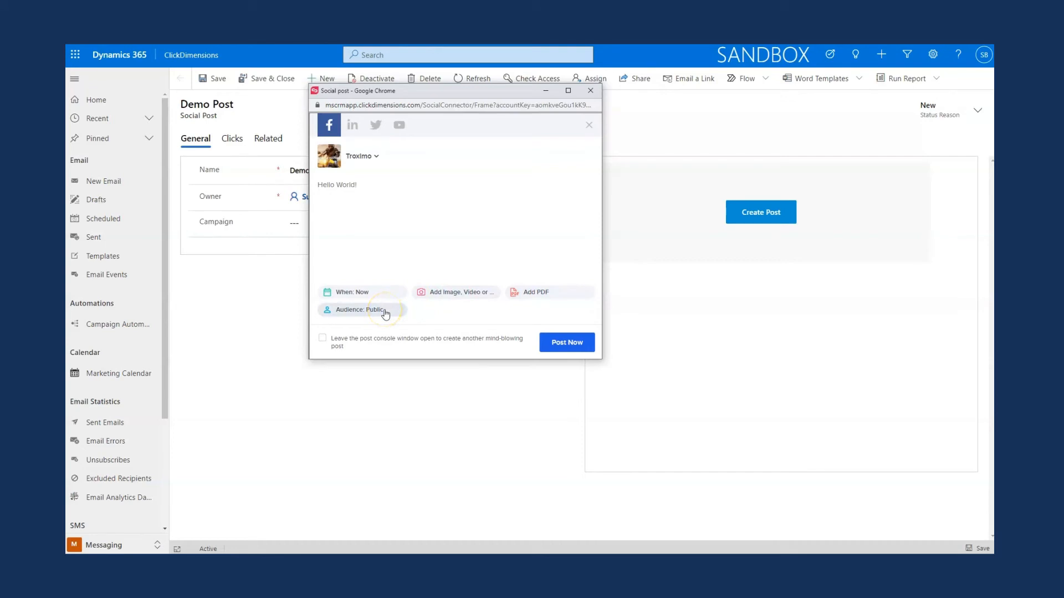
# Review the draft post's options for LinkedIn, Twitter, YouTube and Facebook, and close the post composer without publishing.
pyautogui.click(351, 133)
pyautogui.click(376, 126)
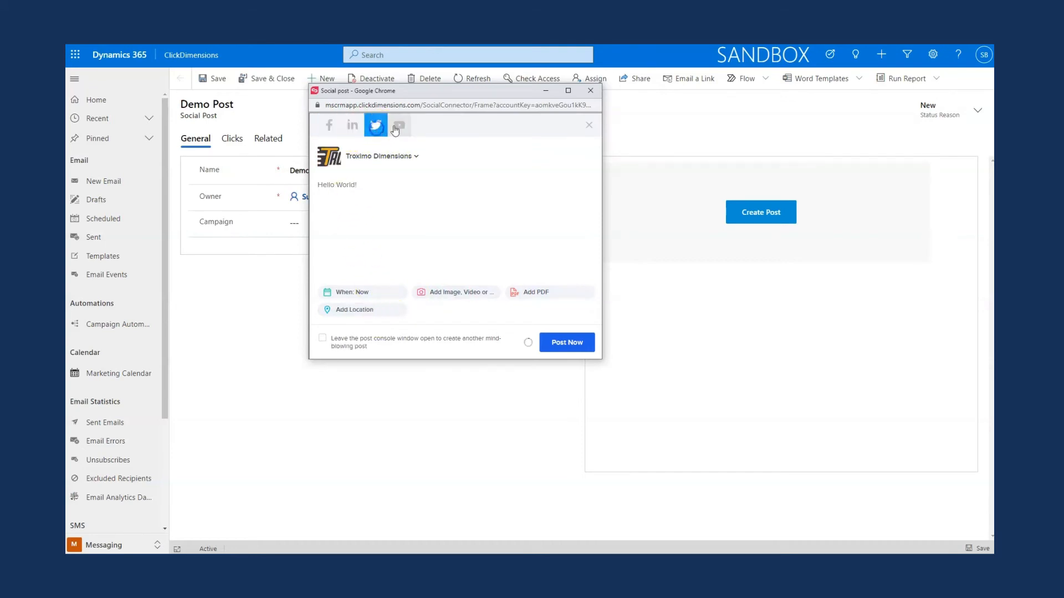
pyautogui.click(399, 128)
pyautogui.click(328, 133)
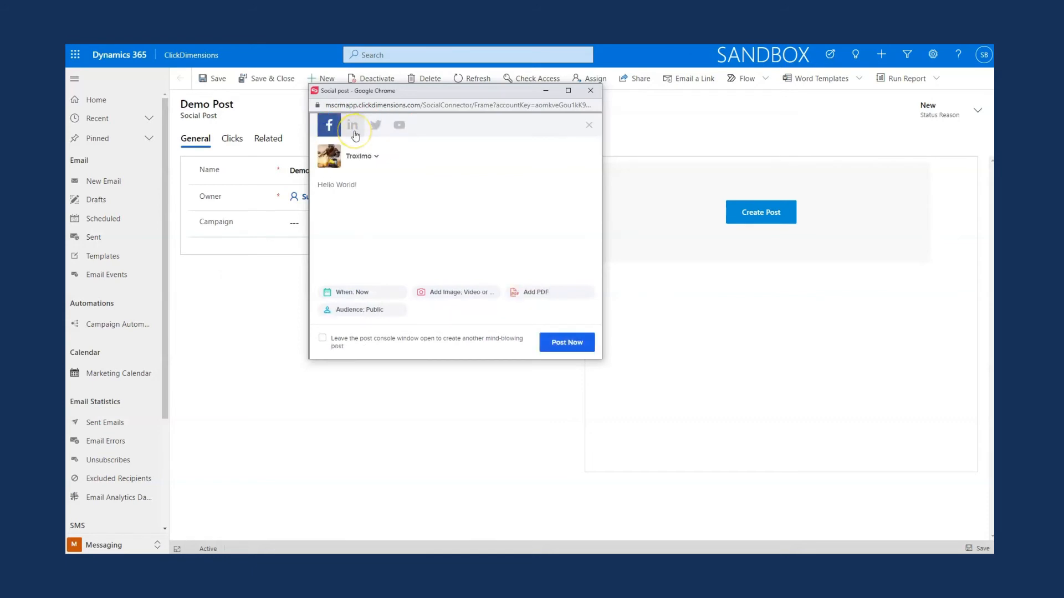
pyautogui.click(591, 92)
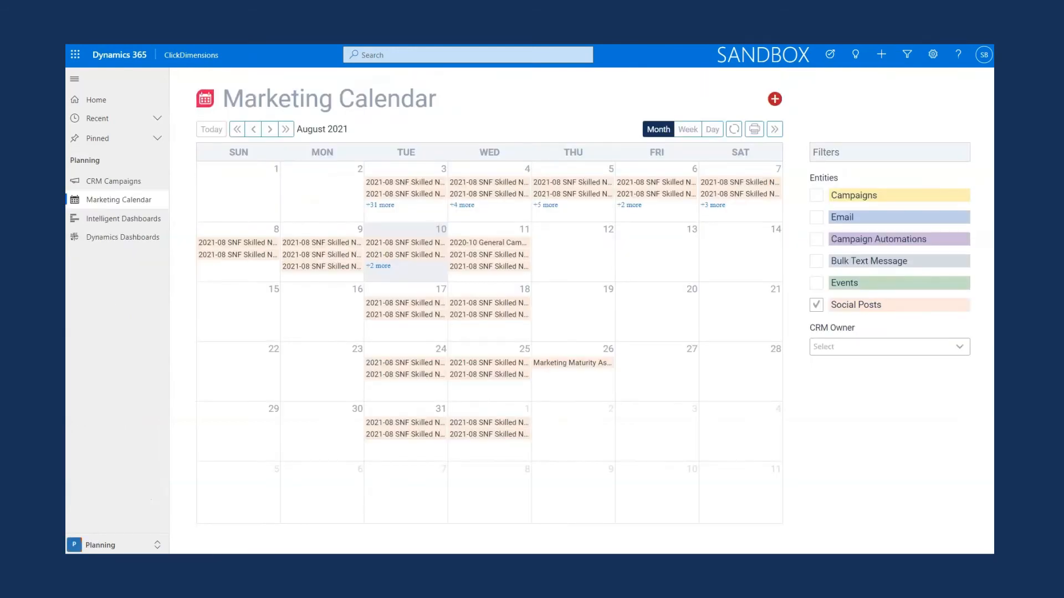
# Show Social Posts on the August 2021 marketing calendar and examine the details of the second post on August 18.
pyautogui.click(816, 307)
pyautogui.click(513, 315)
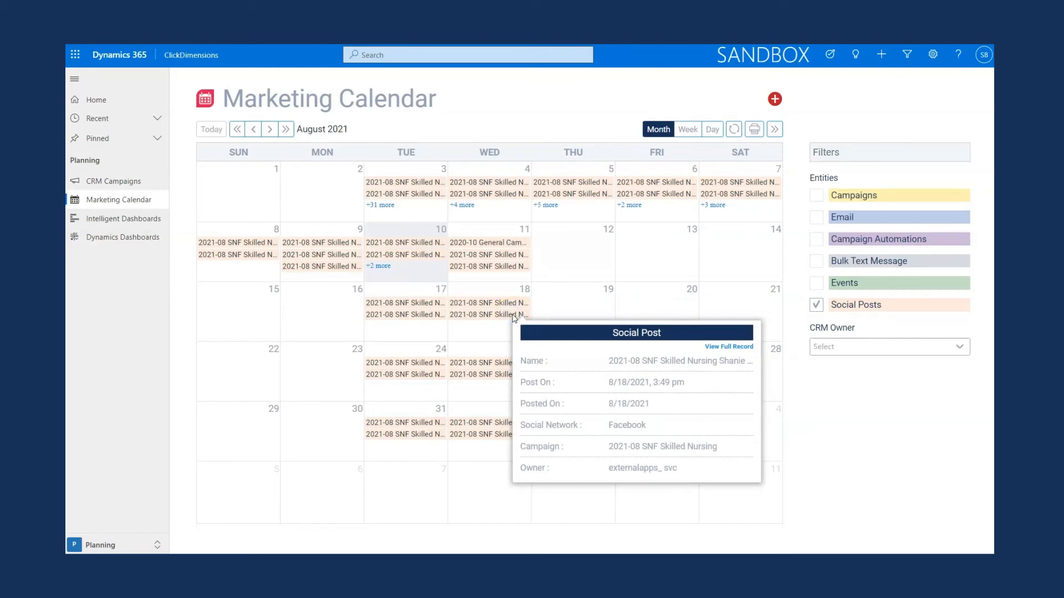
pyautogui.click(485, 467)
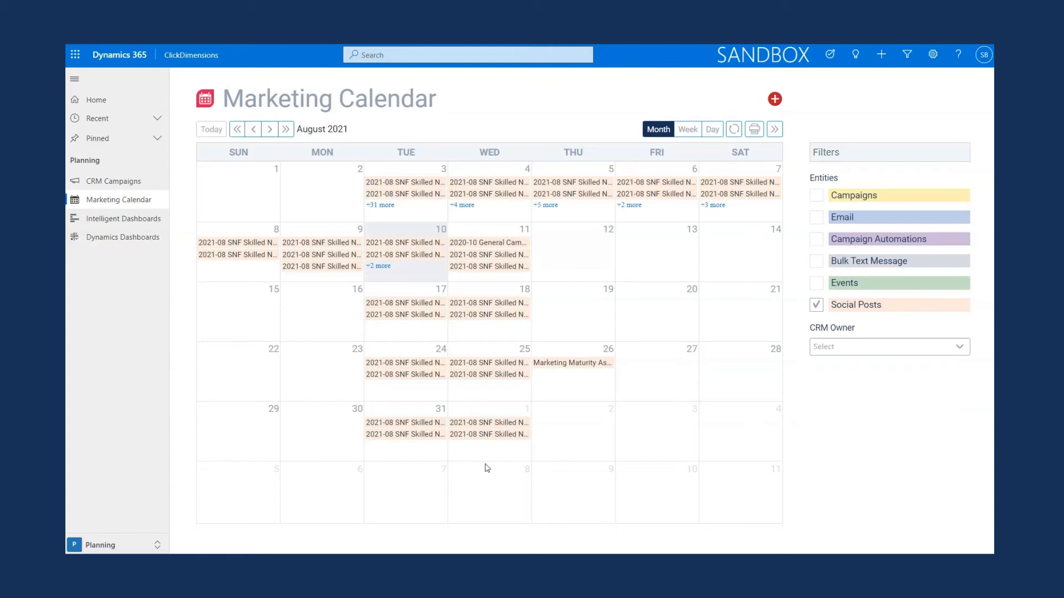
pyautogui.click(486, 469)
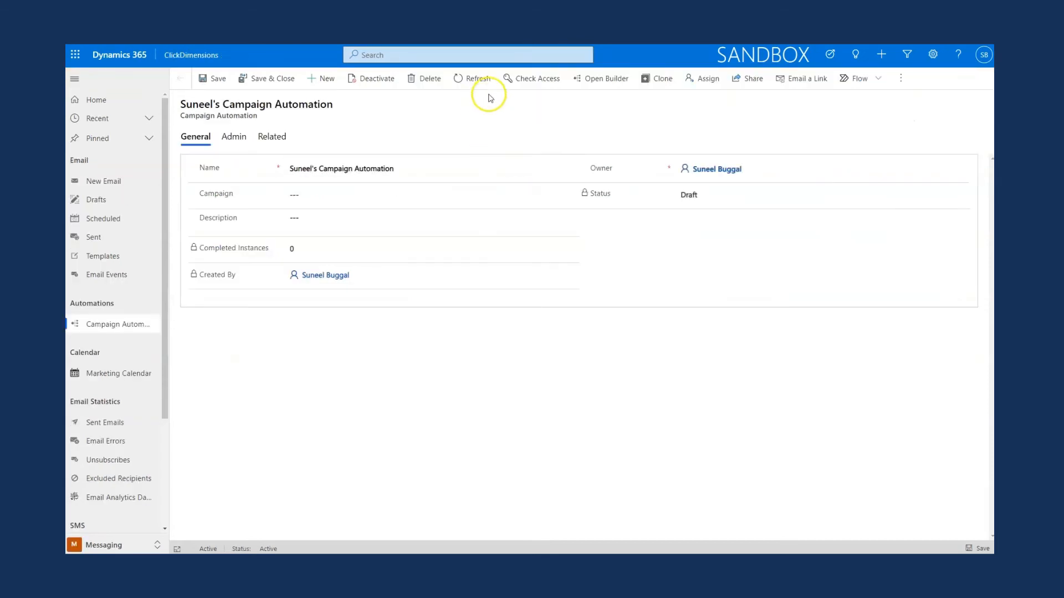
# In the draft campaign automation's builder, add a Social Clicks trigger above Landing Page and connect it to Top Of The Funnel Marketing List.
pyautogui.click(597, 78)
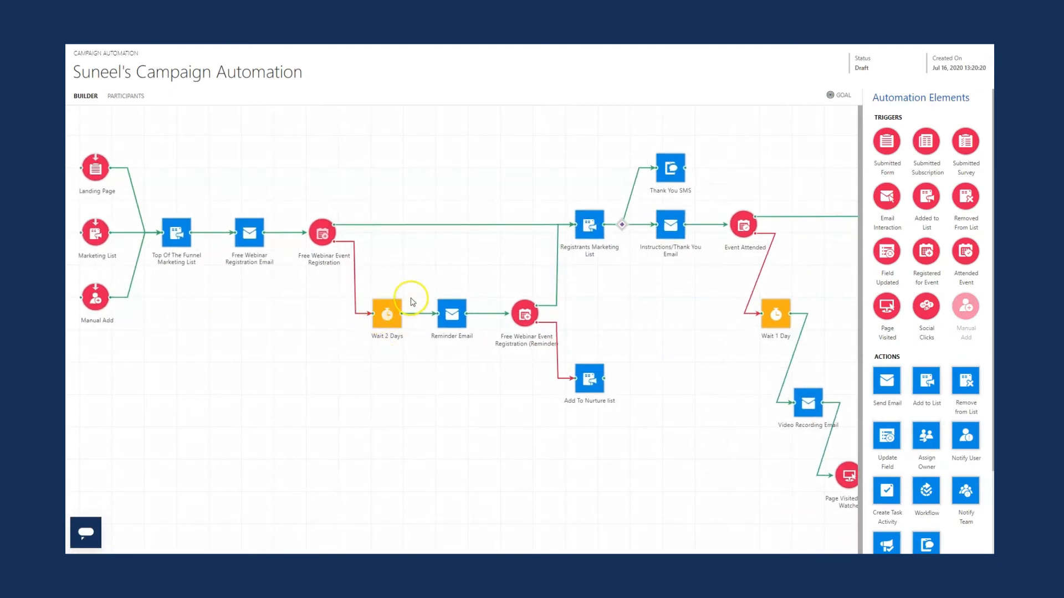
pyautogui.scroll(3, 408, 301)
pyautogui.moveTo(275, 302); pyautogui.dragTo(392, 364)
pyautogui.scroll(1, 393, 366)
pyautogui.moveTo(327, 373); pyautogui.dragTo(393, 384)
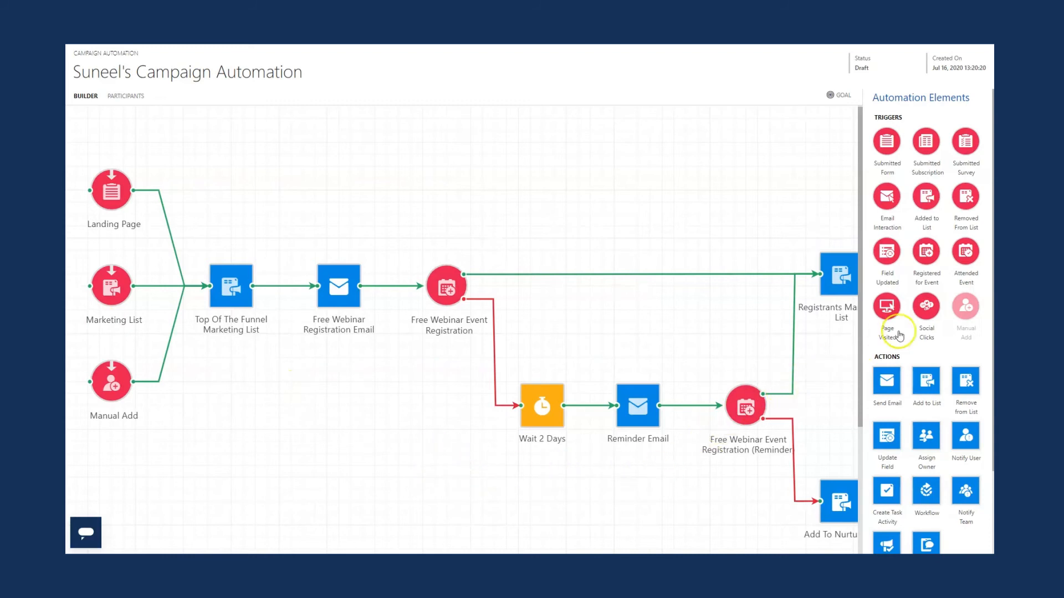
pyautogui.moveTo(926, 305); pyautogui.dragTo(168, 145)
pyautogui.click(180, 144)
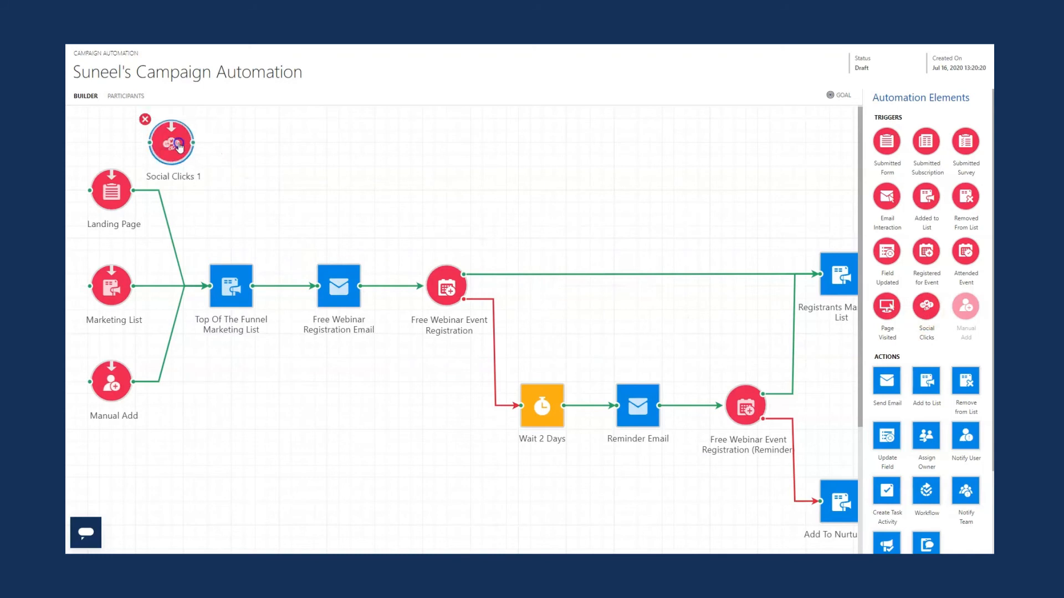
pyautogui.click(180, 144)
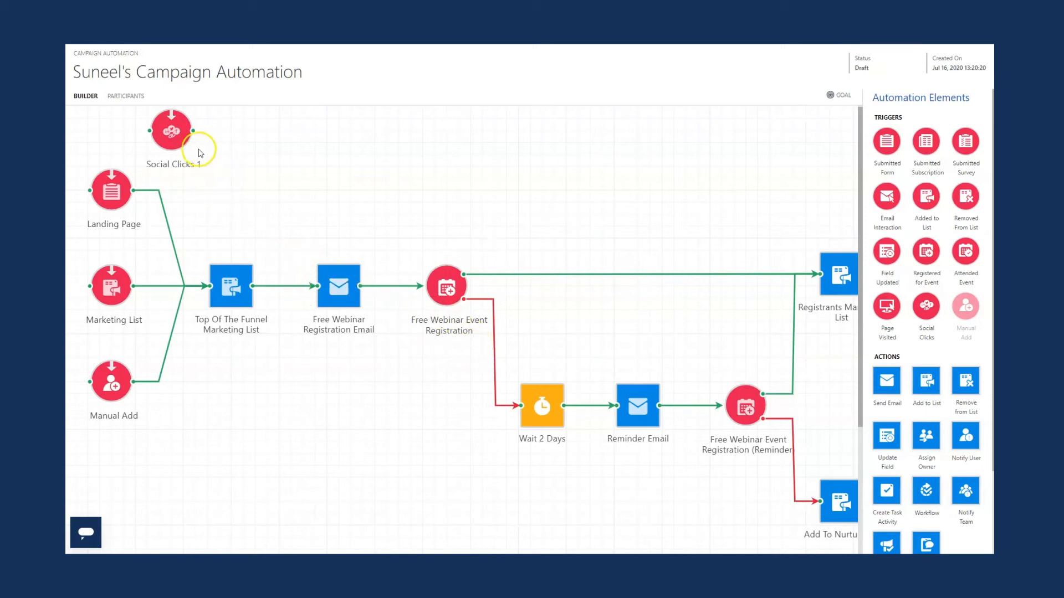
pyautogui.moveTo(193, 131); pyautogui.dragTo(226, 280)
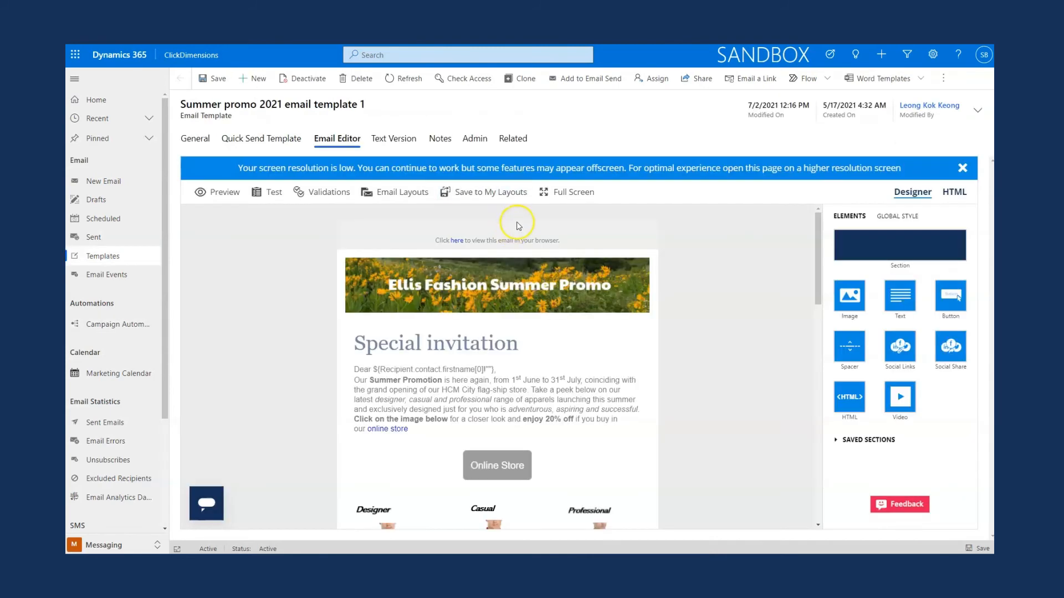
# Show the Summer promo 2021 email template's editor in full screen and examine its content, elements and saved sections.
pyautogui.click(550, 197)
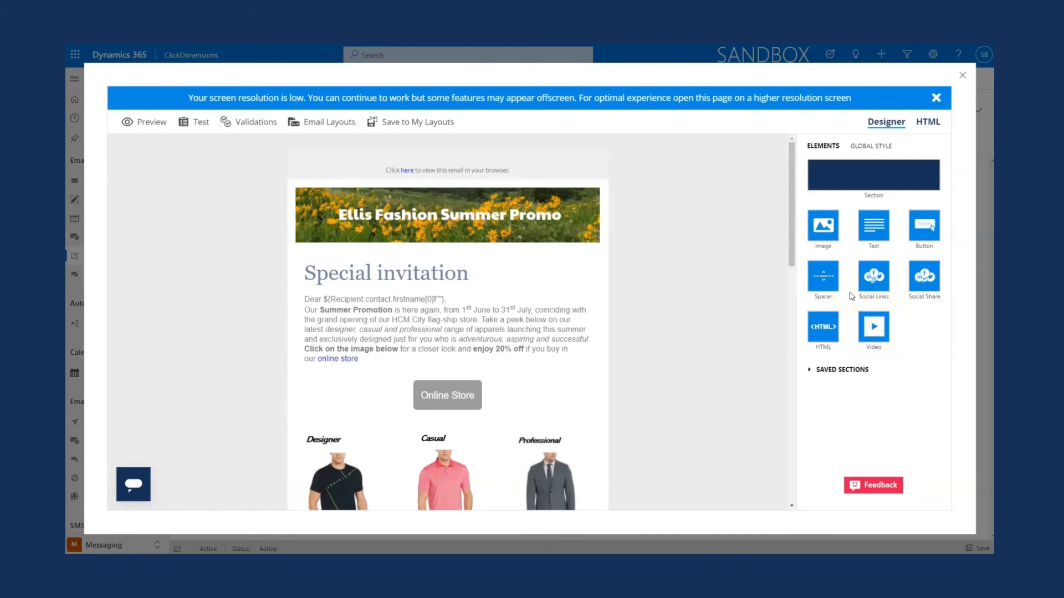
pyautogui.scroll(-8, 402, 347)
pyautogui.scroll(10, 398, 352)
pyautogui.click(810, 371)
pyautogui.scroll(-10, 836, 423)
pyautogui.scroll(6, 836, 423)
pyautogui.scroll(5, 836, 422)
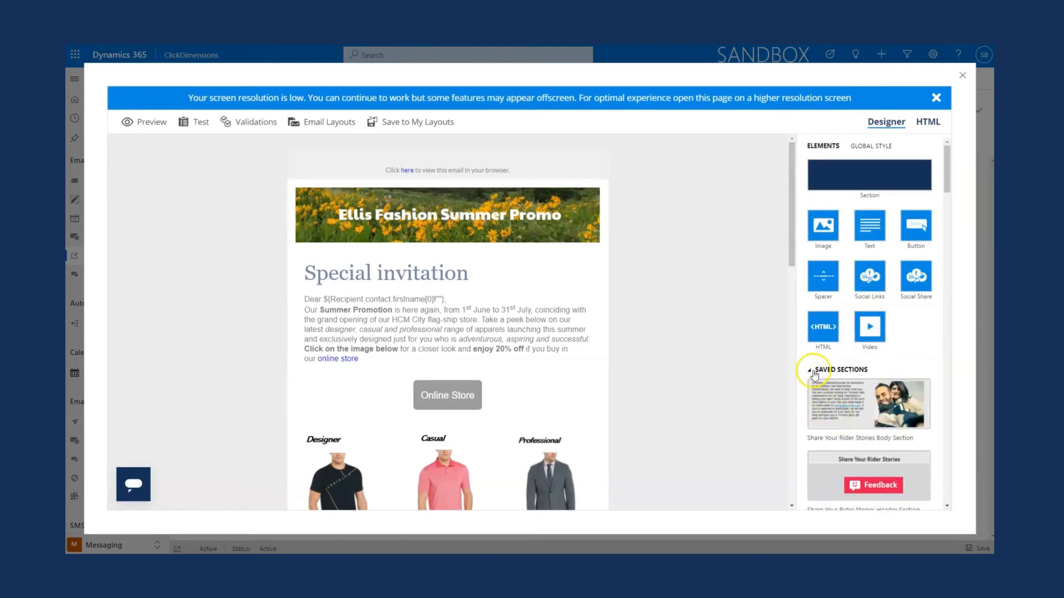
pyautogui.click(812, 373)
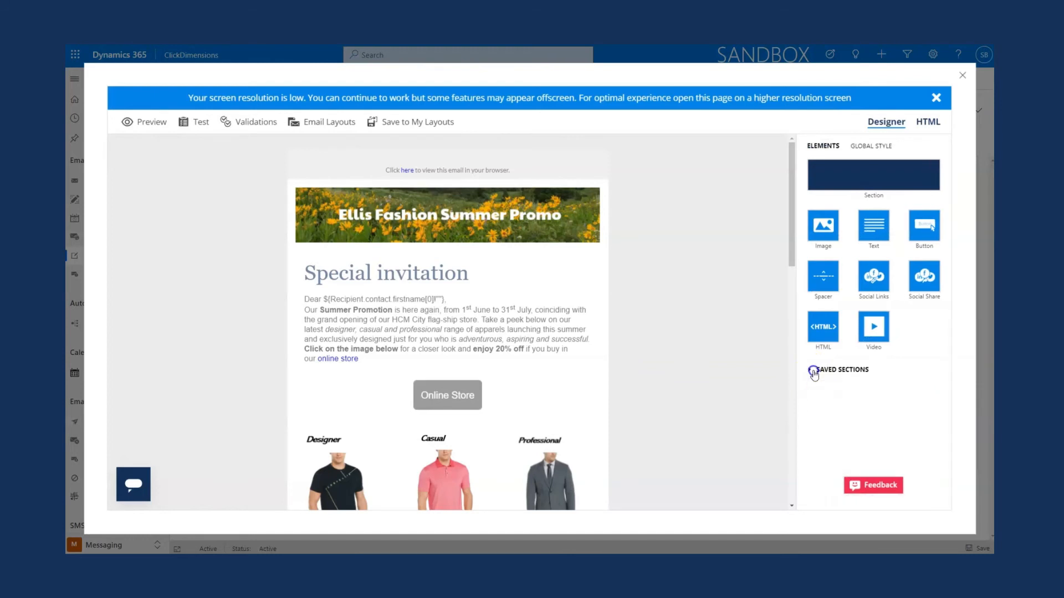
# Examine the email template's global style settings, including background, section width and borders.
pyautogui.click(874, 147)
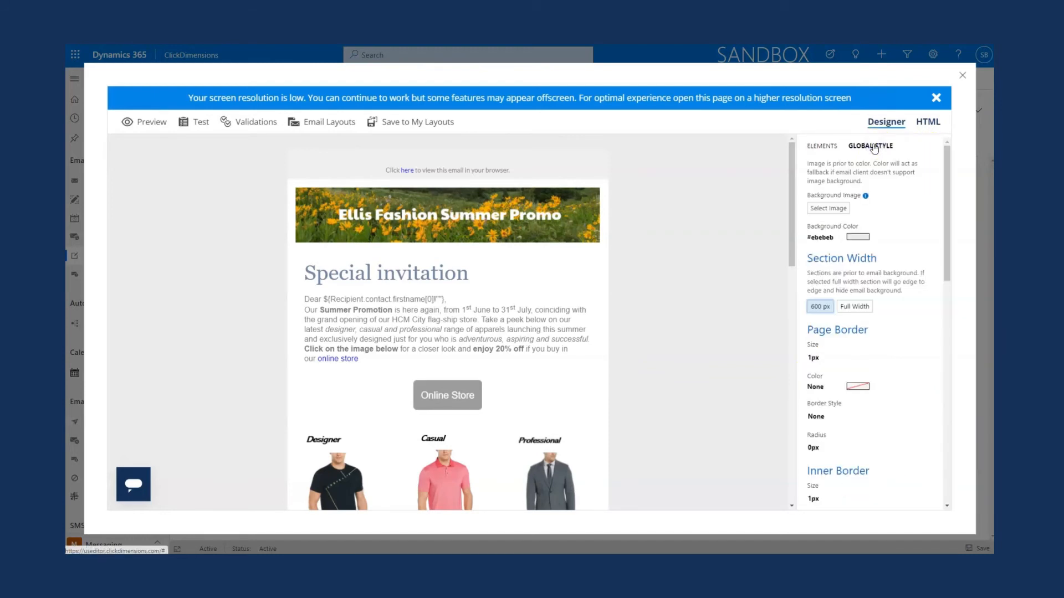
pyautogui.scroll(-10, 853, 363)
pyautogui.scroll(10, 849, 368)
pyautogui.scroll(1, 849, 367)
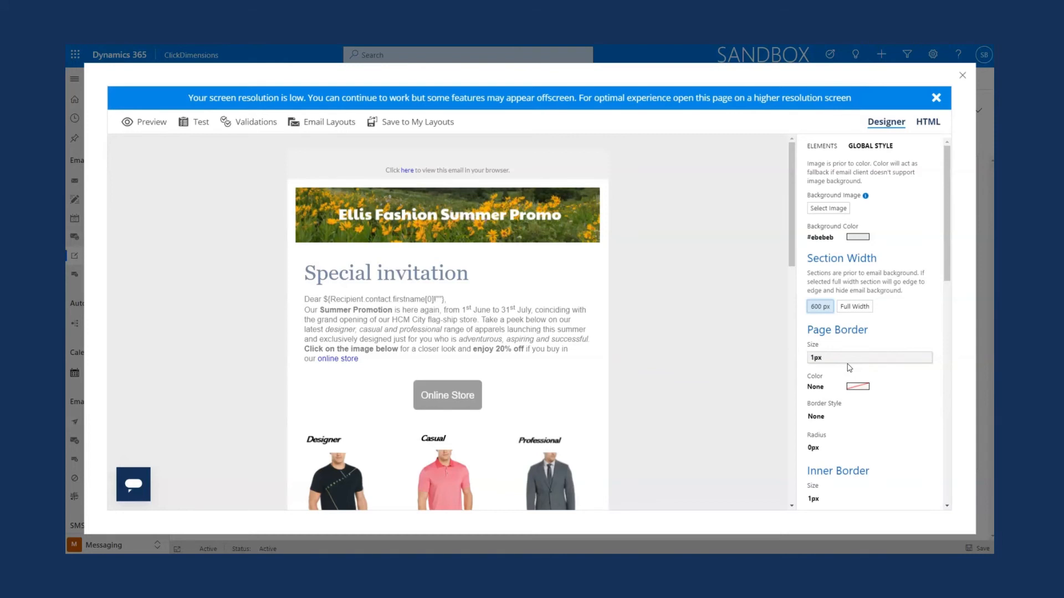
pyautogui.scroll(-7, 890, 354)
pyautogui.scroll(-1, 891, 356)
pyautogui.scroll(8, 891, 357)
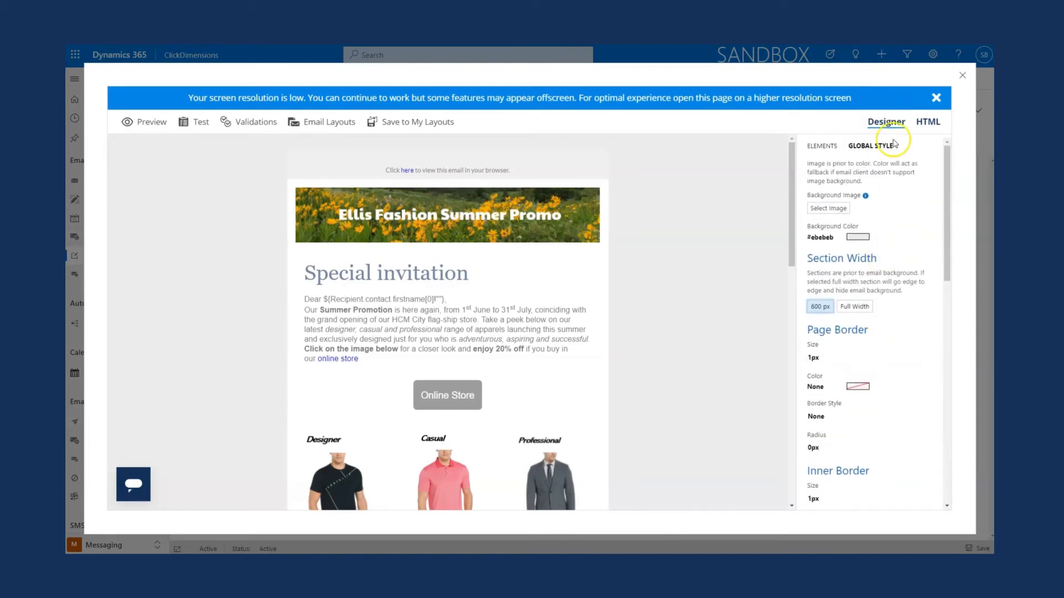
# View the email template's HTML code without editing it, and return to the visual designer.
pyautogui.click(928, 122)
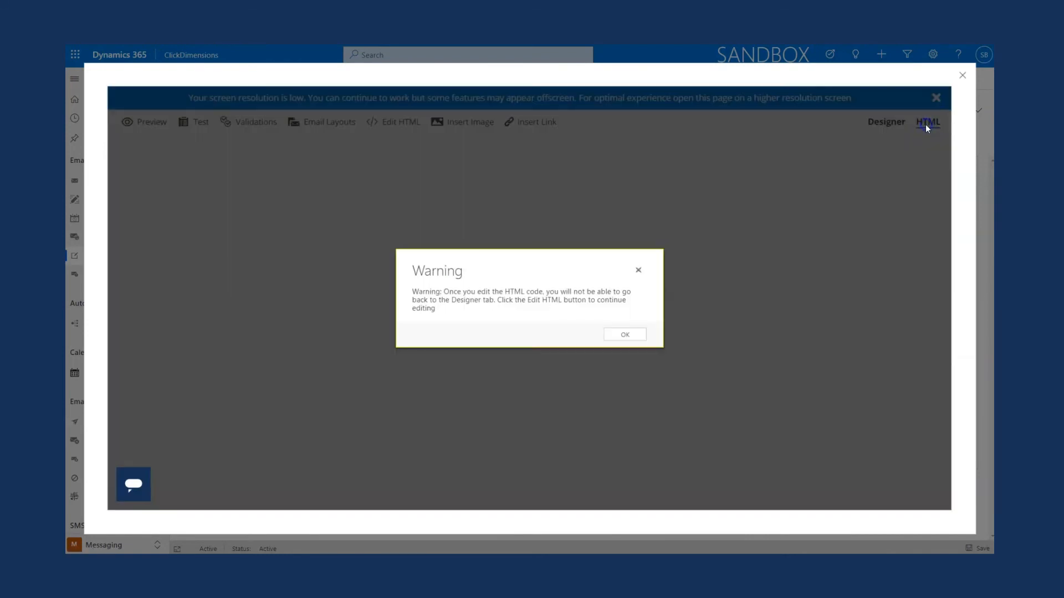
pyautogui.click(623, 335)
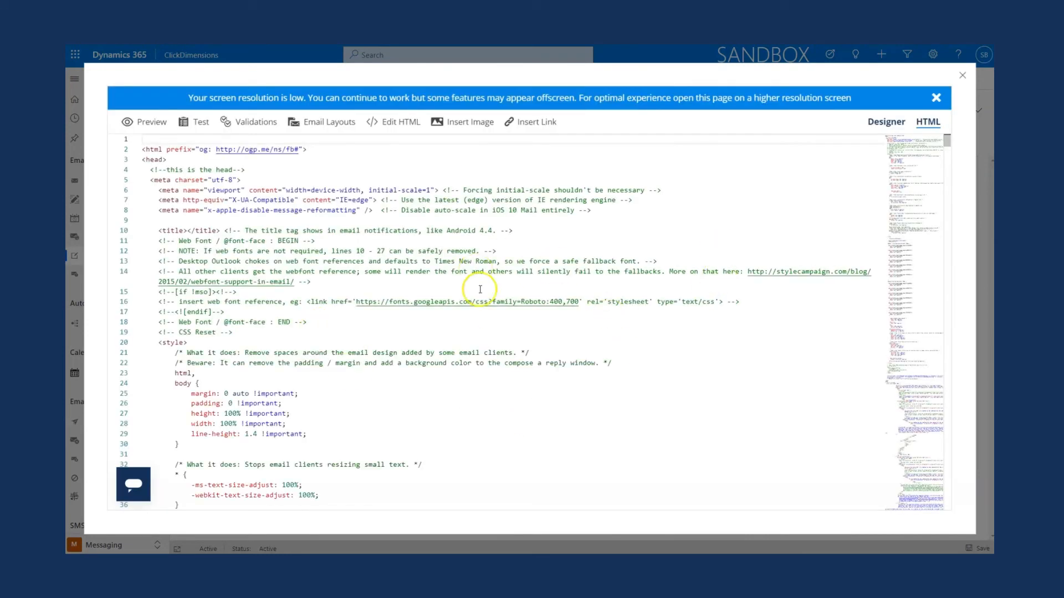
pyautogui.click(890, 129)
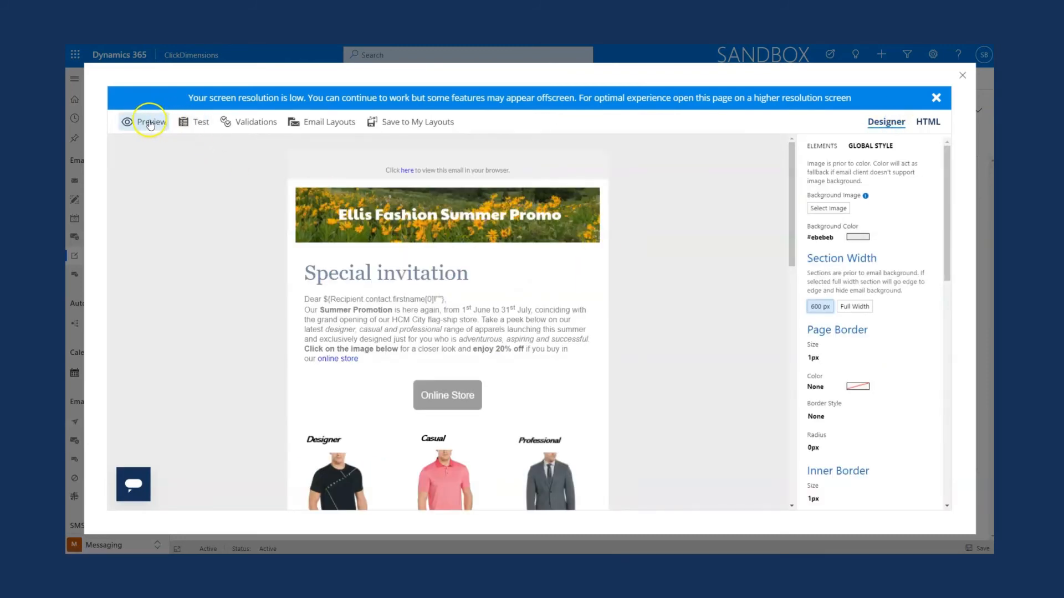
# Preview the email template in desktop and mobile layouts, read through its content, and close the preview.
pyautogui.click(154, 122)
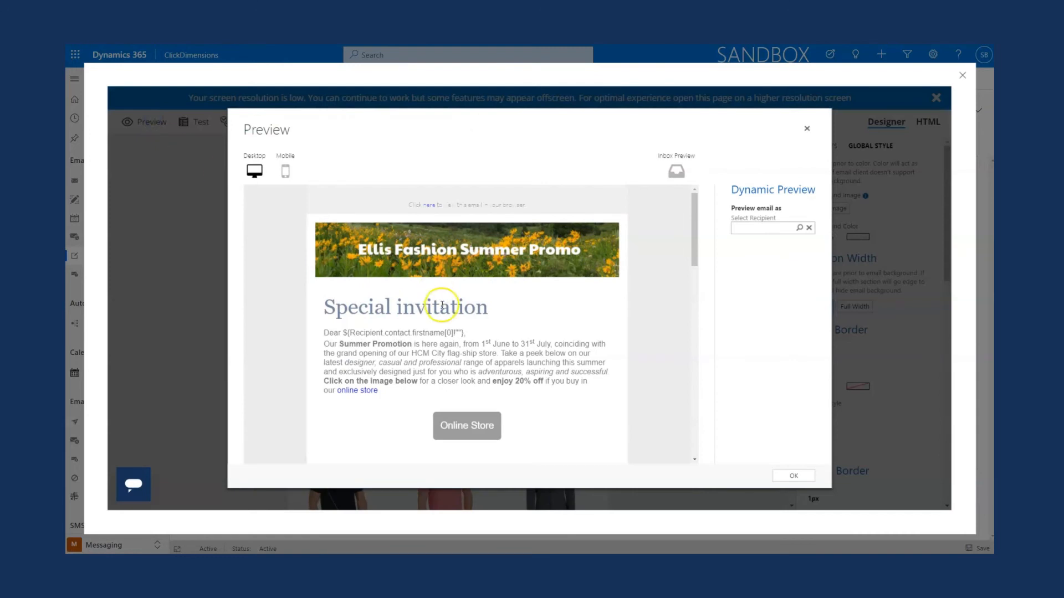
pyautogui.scroll(-5, 368, 292)
pyautogui.scroll(5, 371, 297)
pyautogui.click(285, 171)
pyautogui.scroll(-10, 449, 313)
pyautogui.scroll(-4, 457, 317)
pyautogui.scroll(3, 466, 311)
pyautogui.click(808, 131)
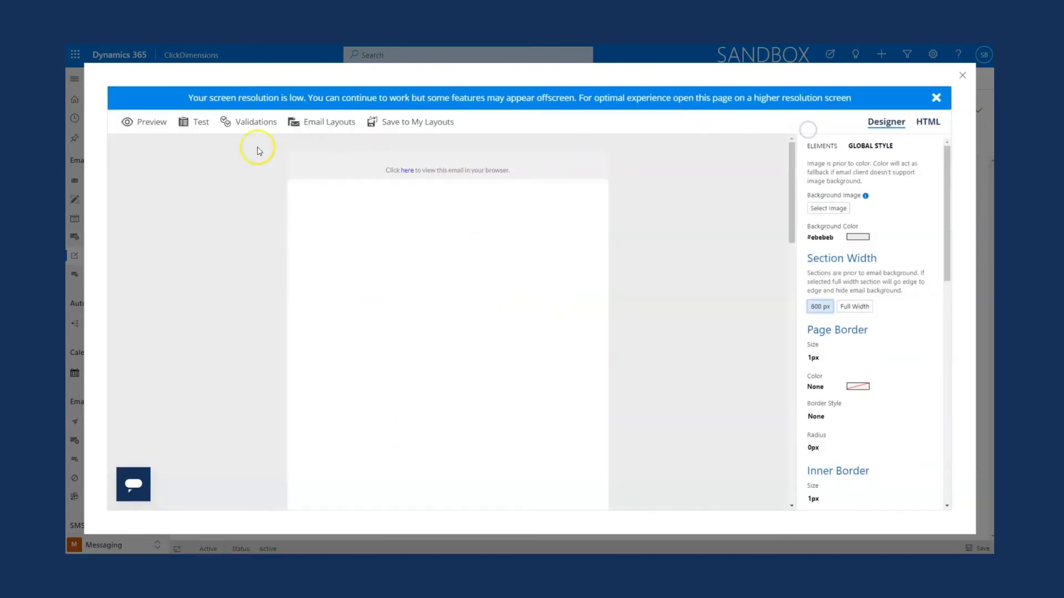
# Inspect the option for sending a test email of the template, and dismiss it without sending.
pyautogui.click(194, 122)
pyautogui.click(477, 302)
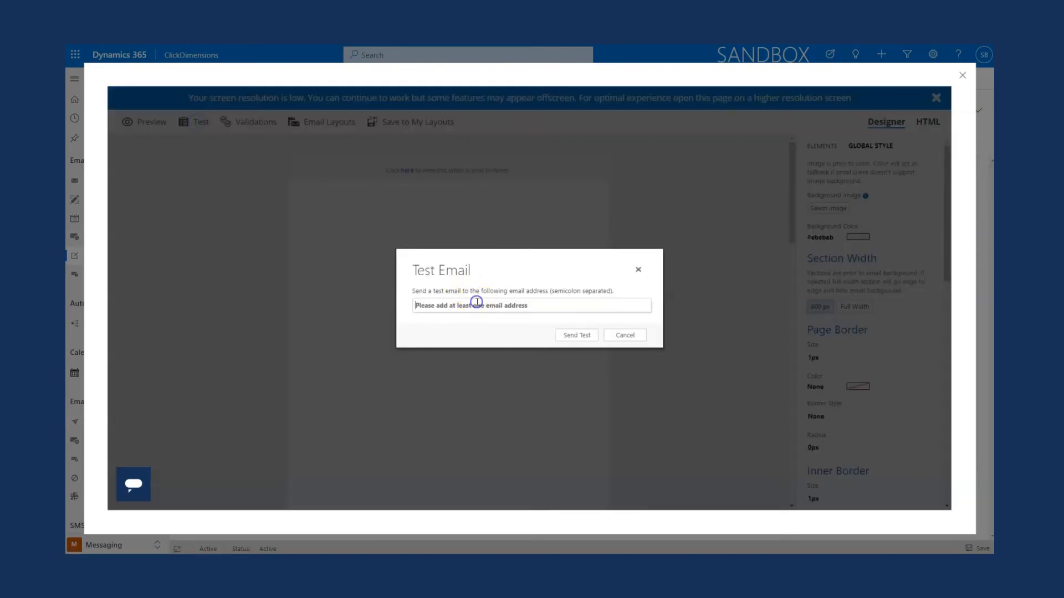
pyautogui.click(638, 270)
# Run the email template's validations, examine the Spam Test details, and close the results.
pyautogui.click(256, 123)
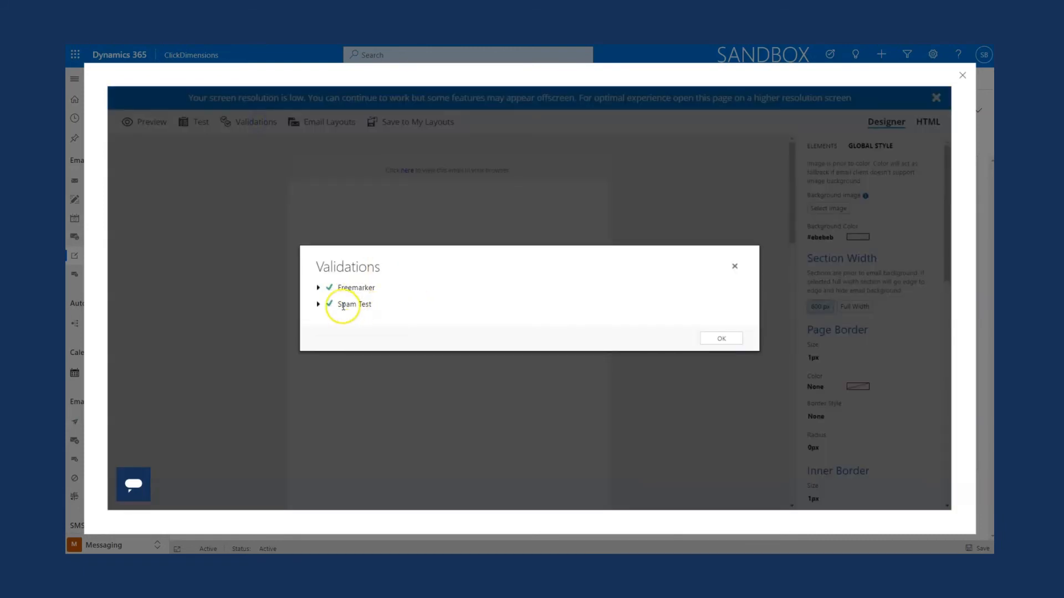
pyautogui.click(318, 304)
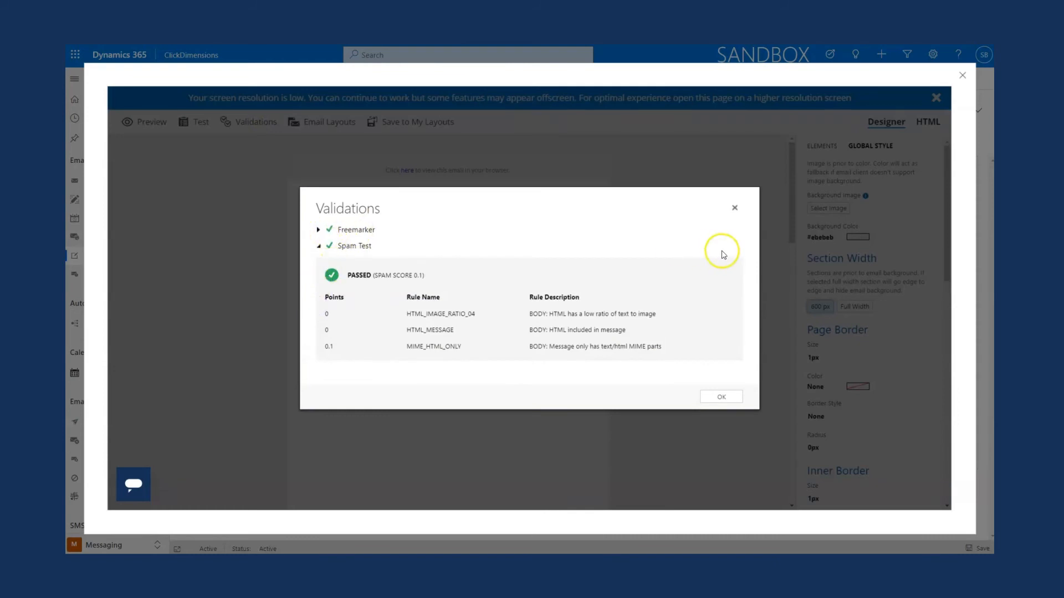
pyautogui.click(735, 209)
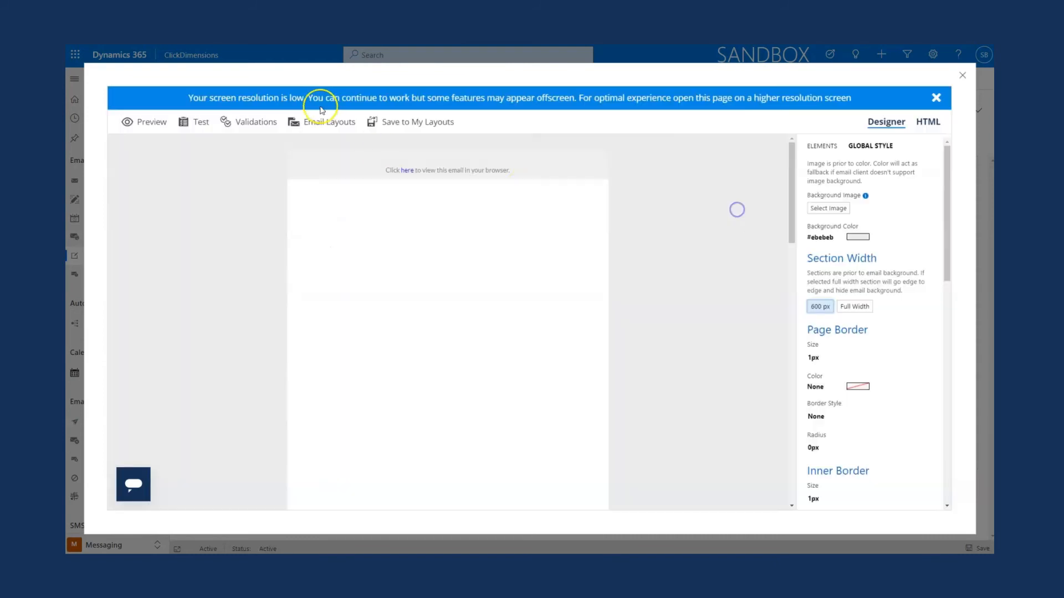
# Browse the Basic Layouts and Featured Layouts for the email, and close the gallery without selecting one.
pyautogui.click(313, 120)
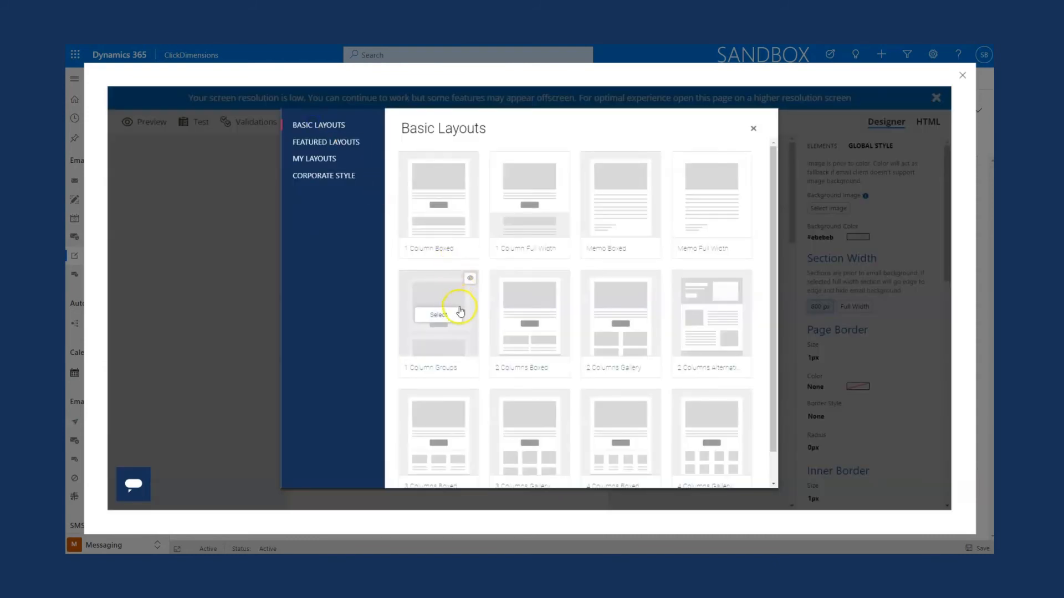
pyautogui.scroll(-1, 461, 312)
pyautogui.scroll(1, 483, 362)
pyautogui.click(319, 143)
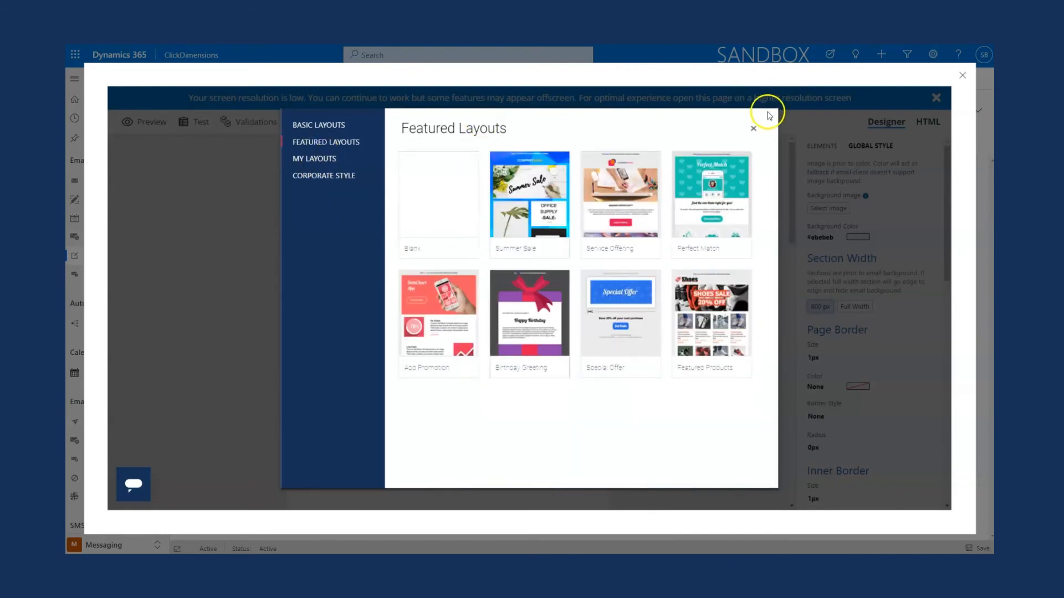
pyautogui.click(753, 128)
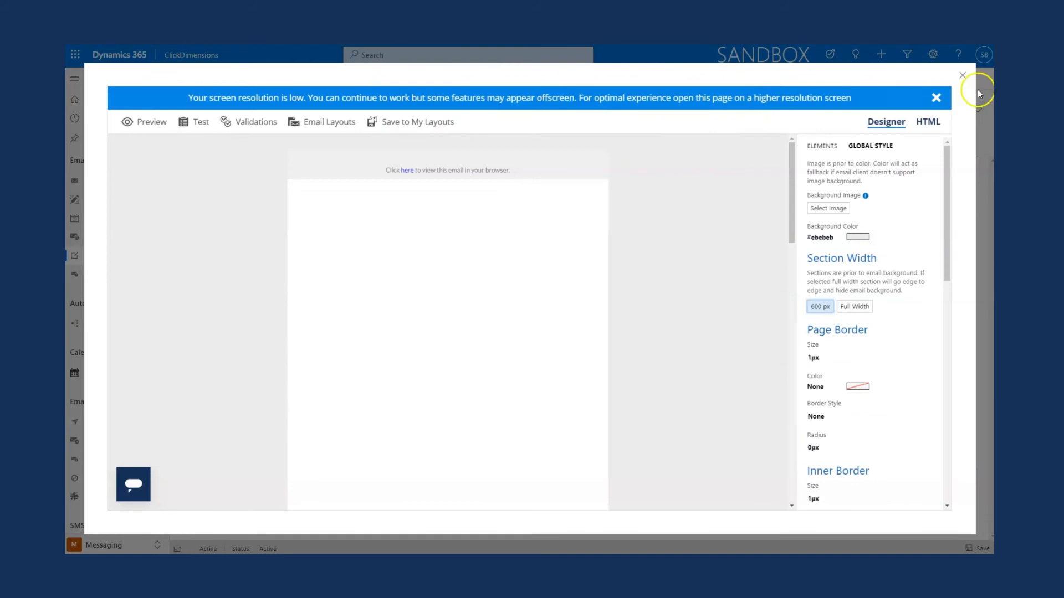
# Leave the full-screen email editor, switch the template to its HTML code view, and dismiss the editing warning.
pyautogui.click(965, 76)
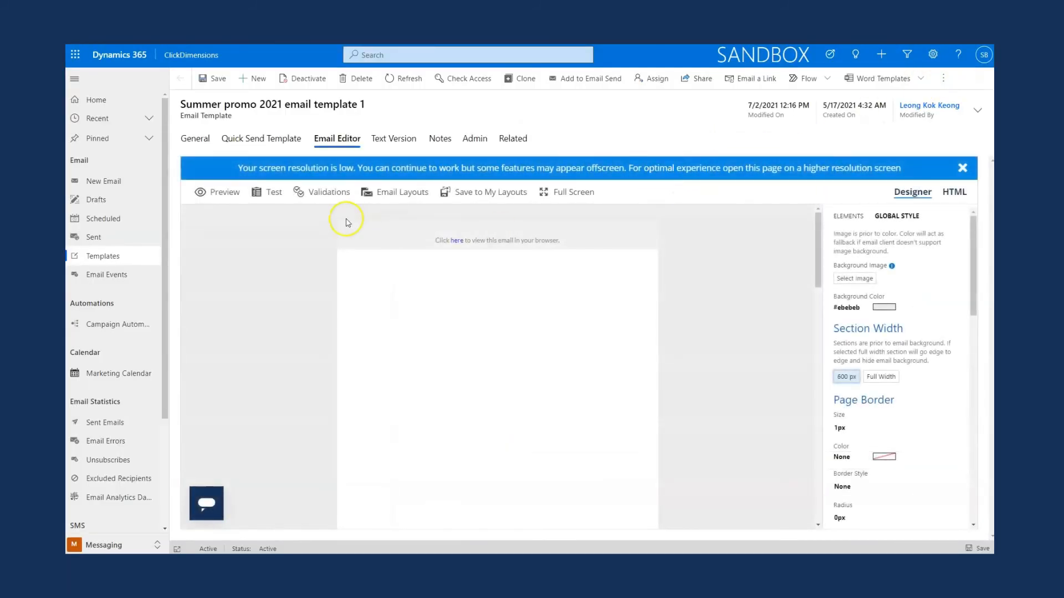
pyautogui.click(954, 192)
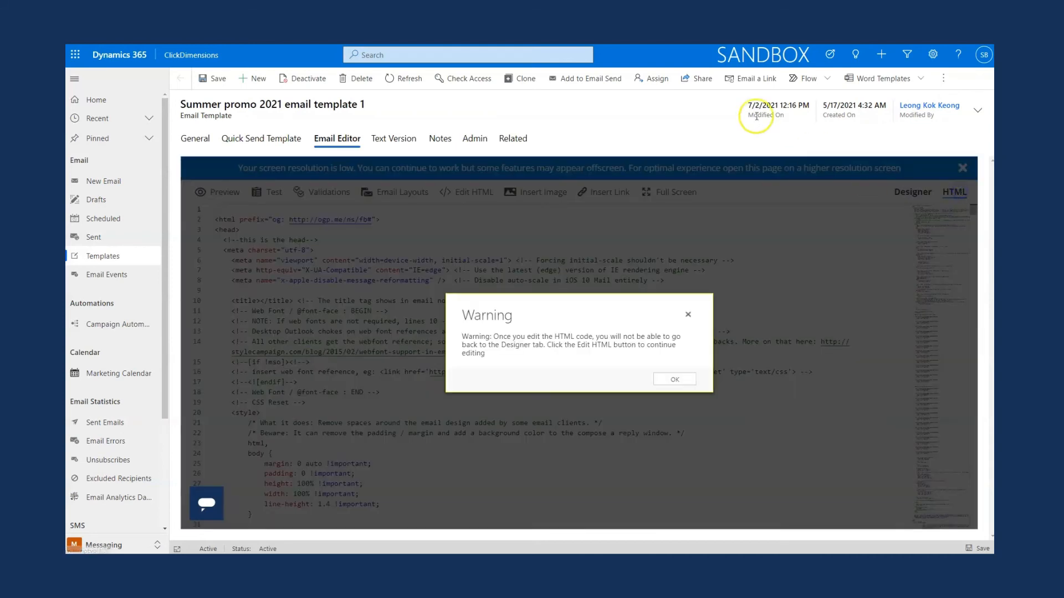
pyautogui.click(677, 378)
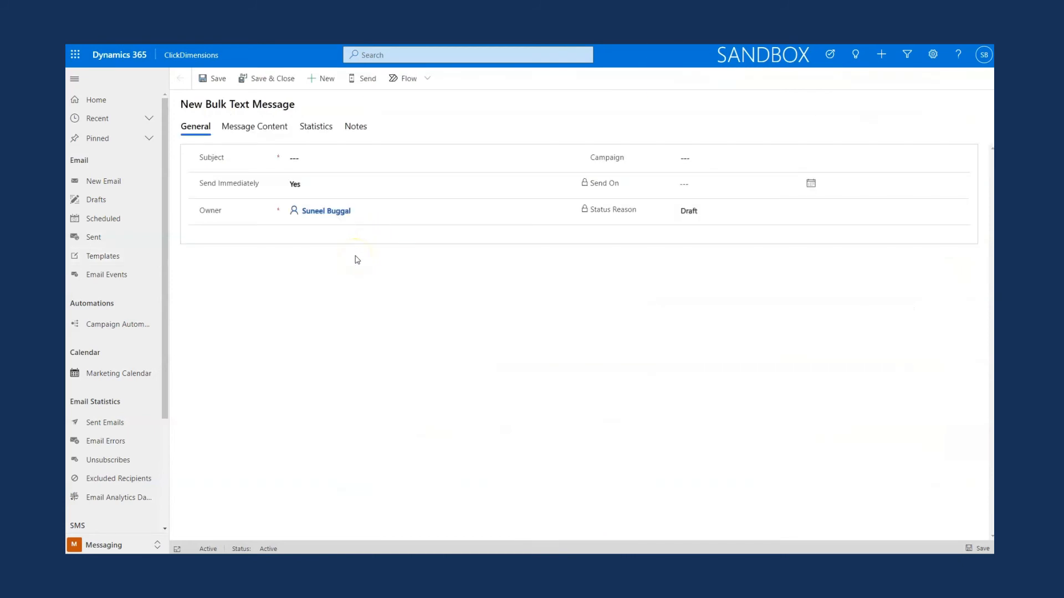
# Save the new bulk text message with the subject "Demo SMS" and enter "Hello World!" as its message content.
pyautogui.click(318, 163)
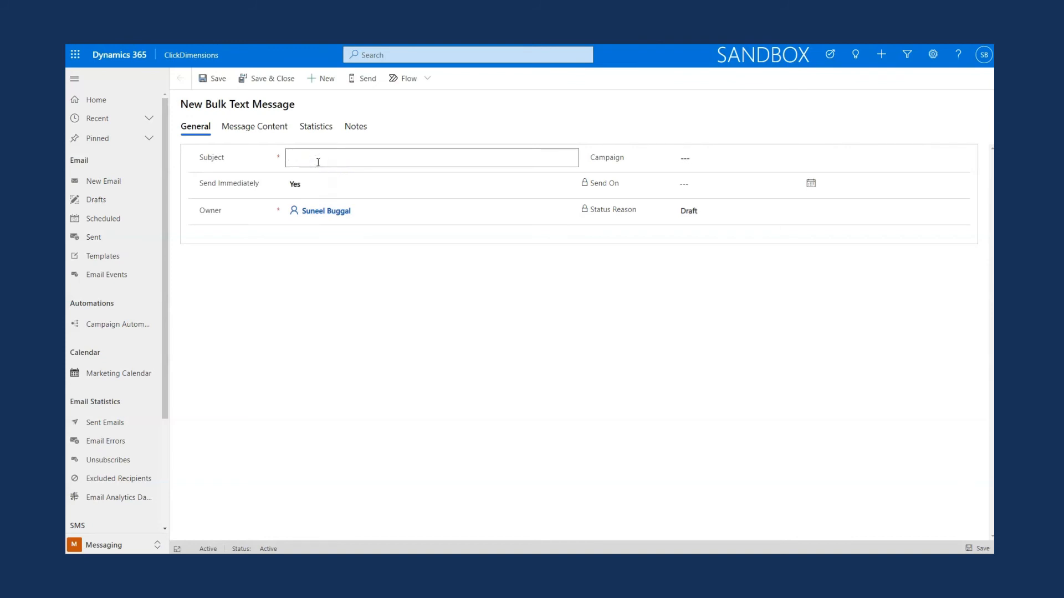
pyautogui.click(215, 79)
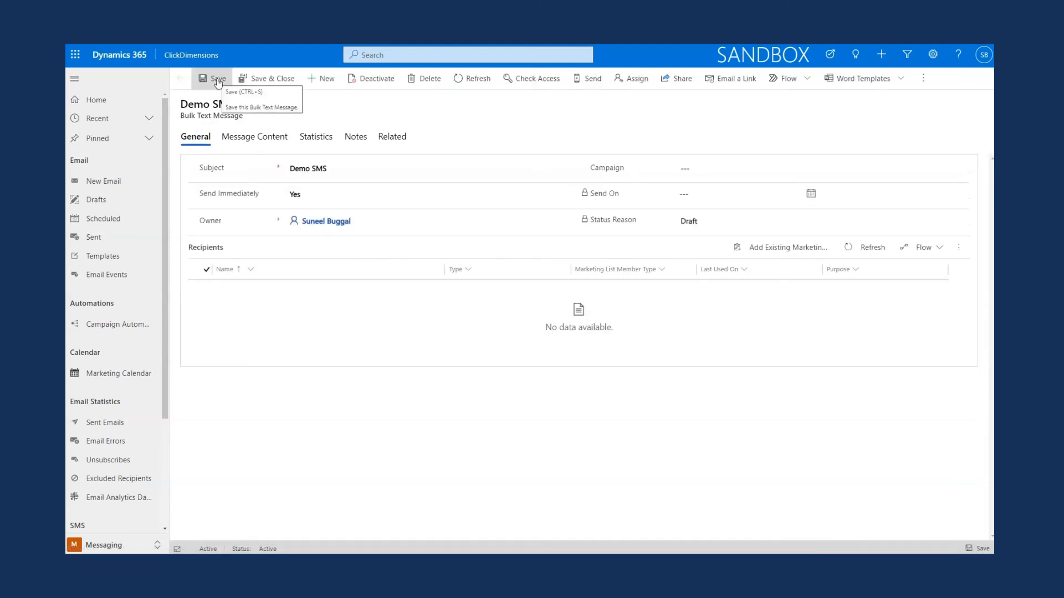
pyautogui.click(235, 138)
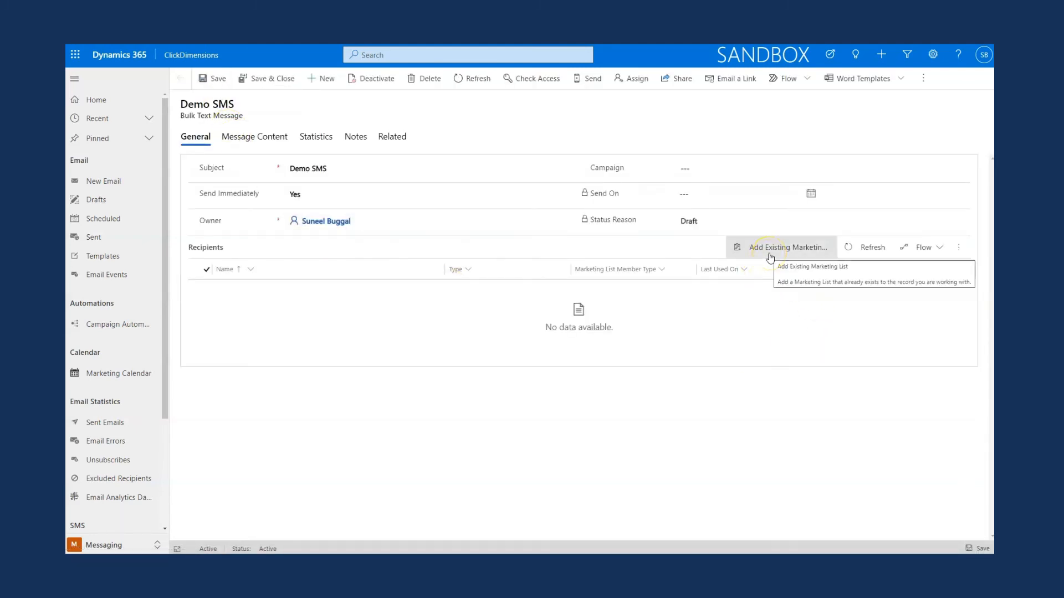
pyautogui.click(268, 138)
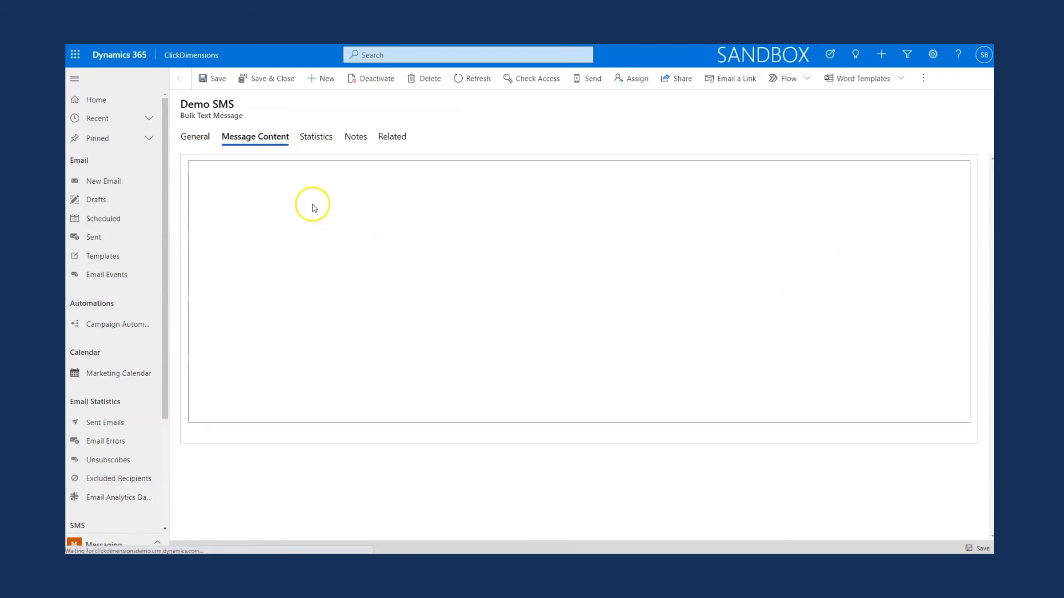
pyautogui.click(307, 213)
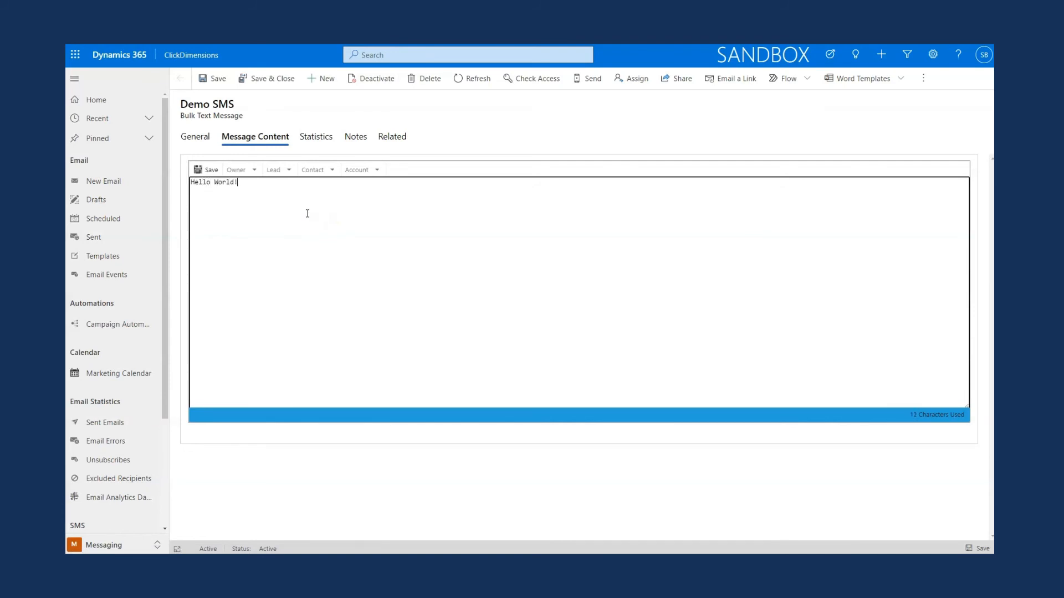
pyautogui.click(585, 88)
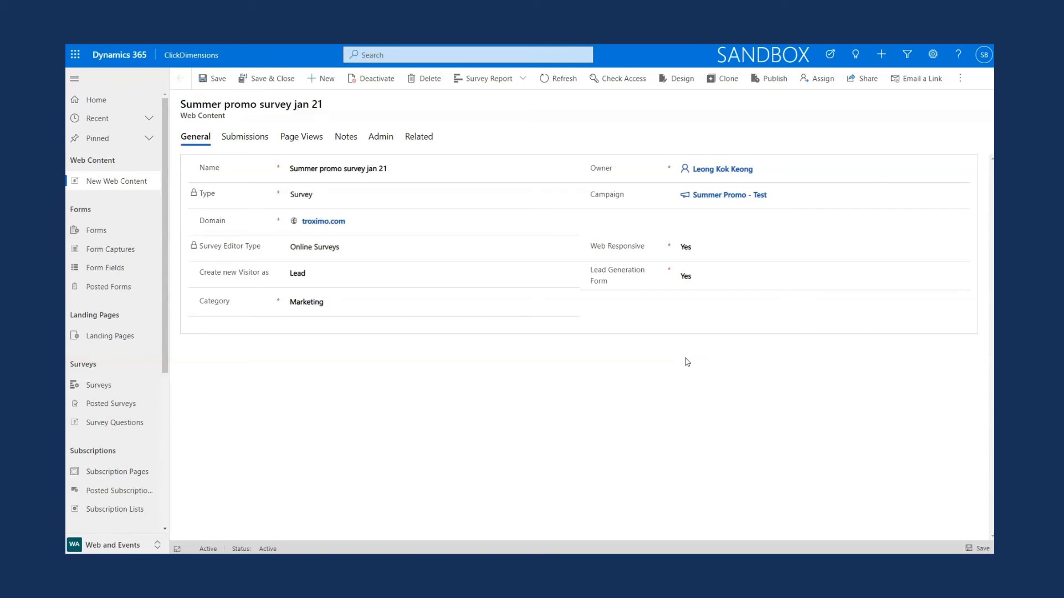
# Open the Summer promo survey jan 21 in the survey designer and look through the available question types.
pyautogui.click(680, 82)
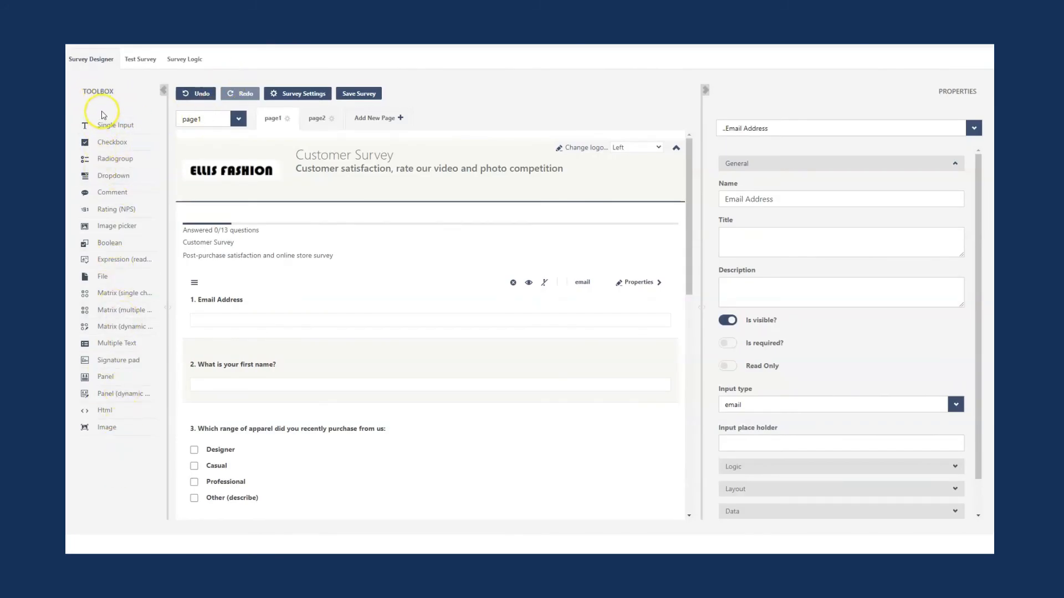
pyautogui.click(115, 128)
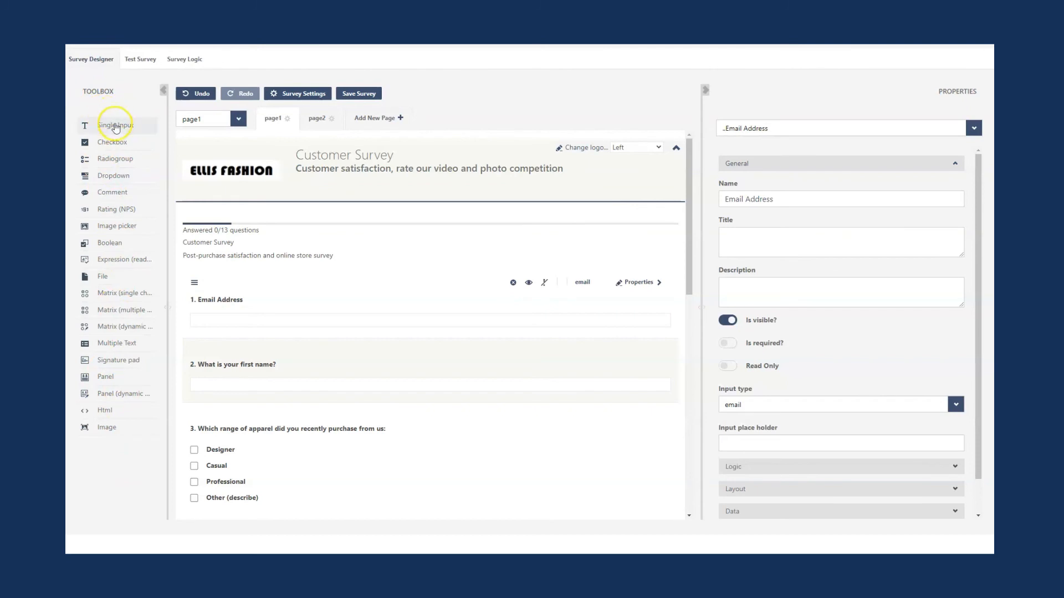
pyautogui.click(133, 161)
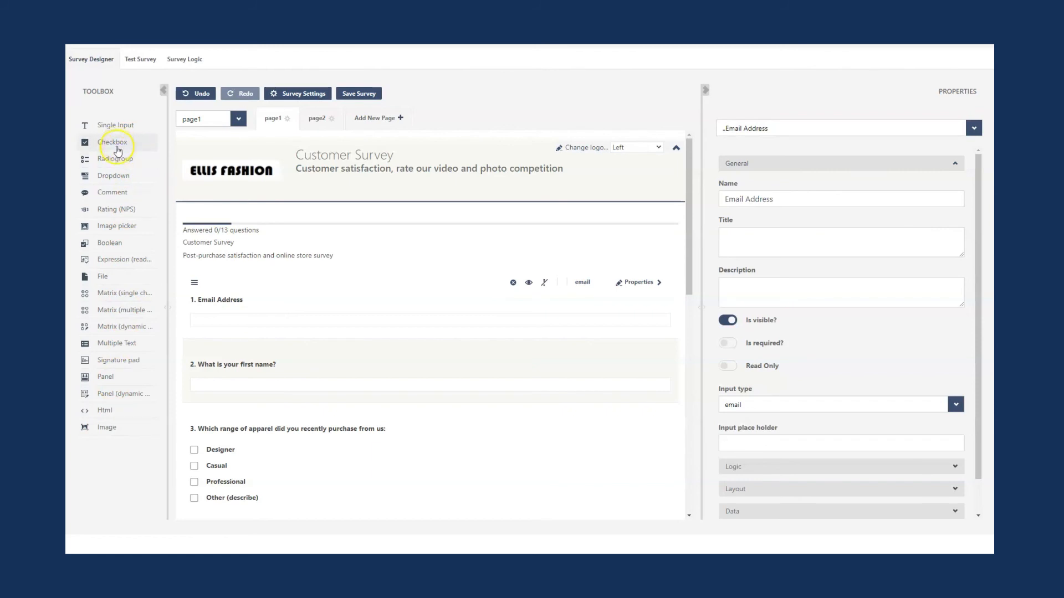
# Add a Checkbox question above the Email Address question on page1, and delete it again.
pyautogui.moveTo(106, 146); pyautogui.dragTo(272, 331)
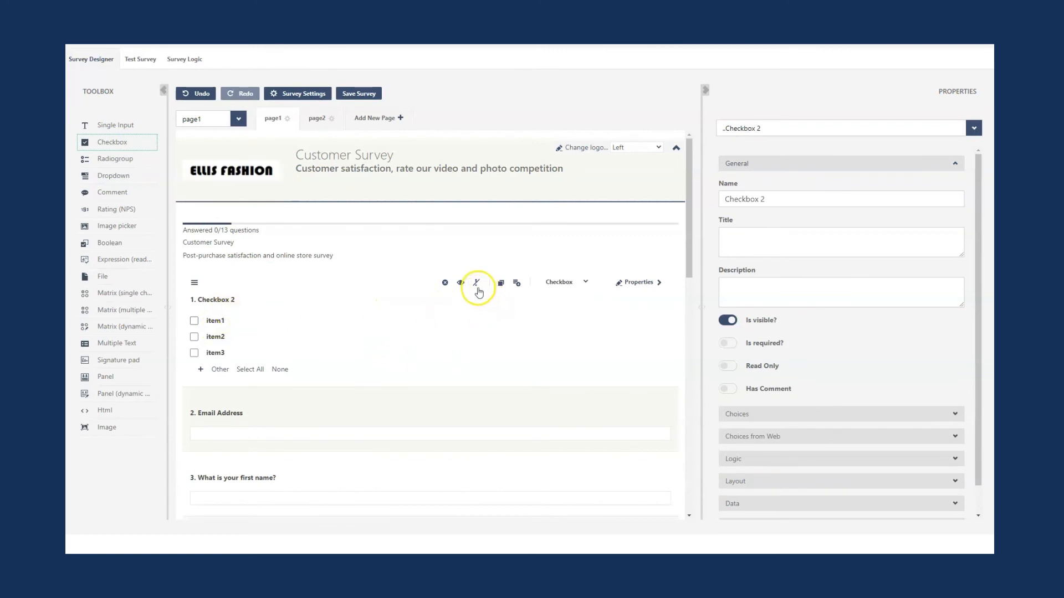
pyautogui.click(445, 283)
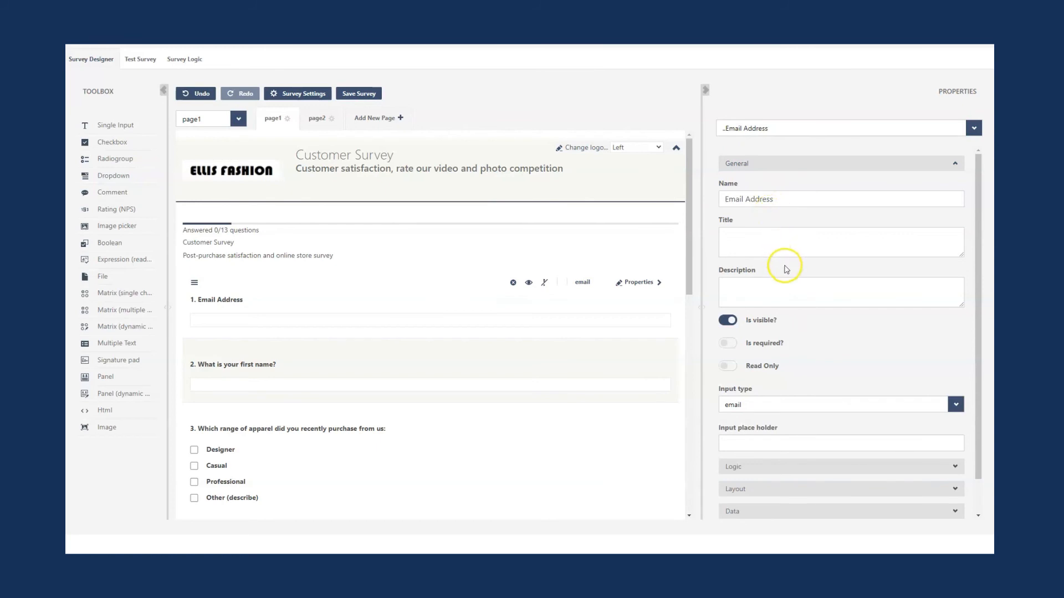
# Inspect the Email Address question's properties, including its Logic settings for visibility, enabling and required conditions.
pyautogui.scroll(-1, 787, 269)
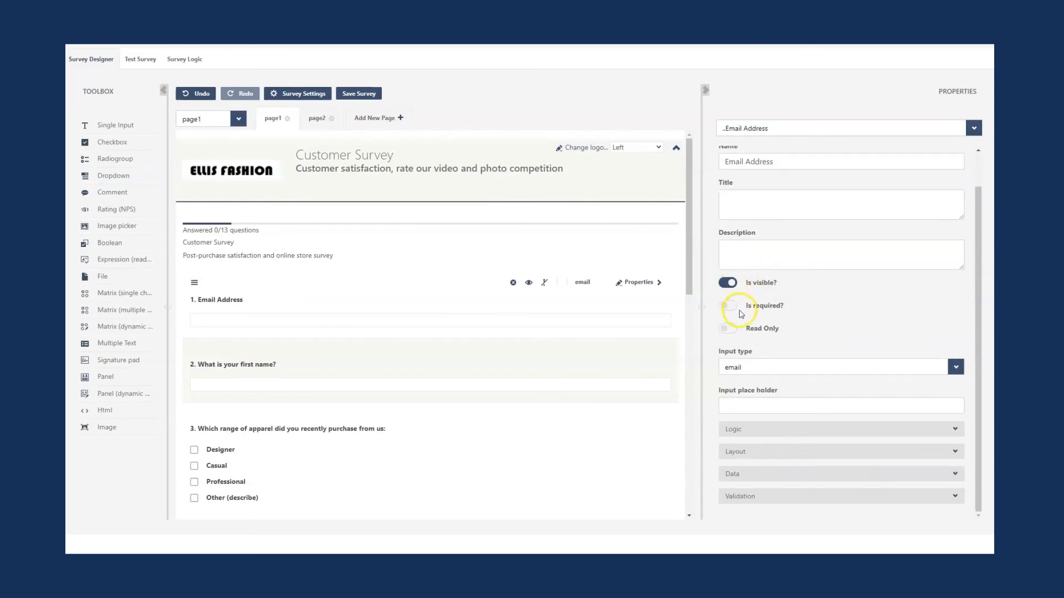
pyautogui.click(954, 430)
pyautogui.scroll(-3, 855, 463)
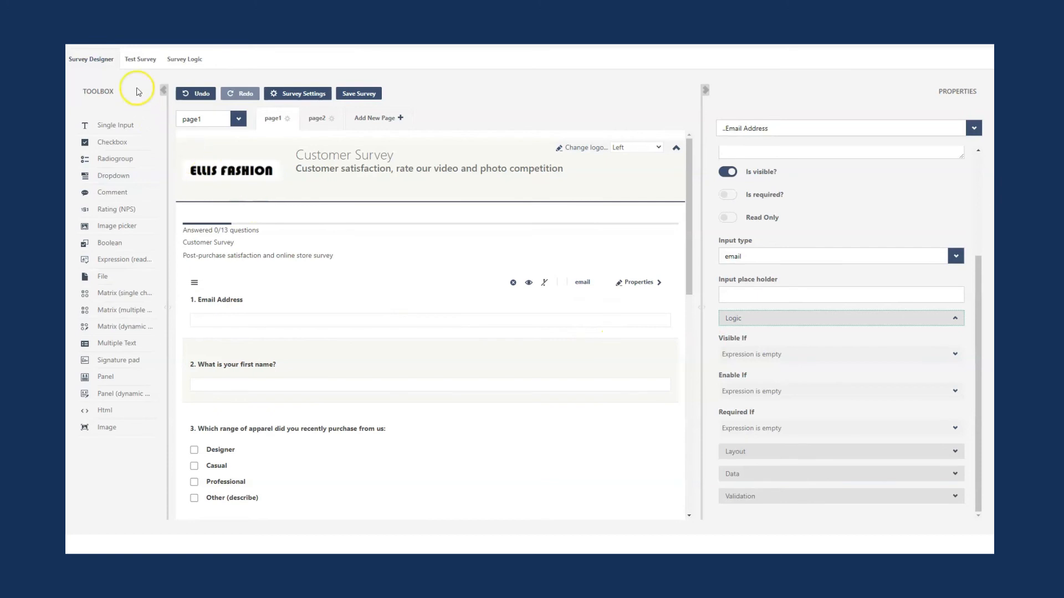
# Start a test run of the survey and fill in the respondent's email address, leaving the first name blank.
pyautogui.click(139, 61)
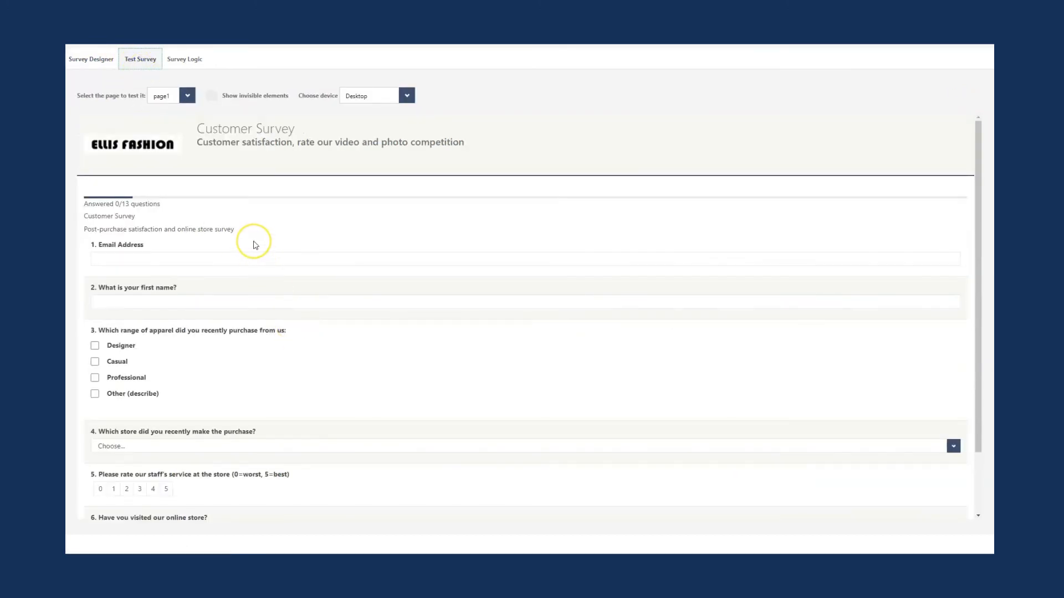
pyautogui.click(151, 259)
pyautogui.click(155, 296)
pyautogui.click(175, 302)
pyautogui.scroll(-1, 150, 338)
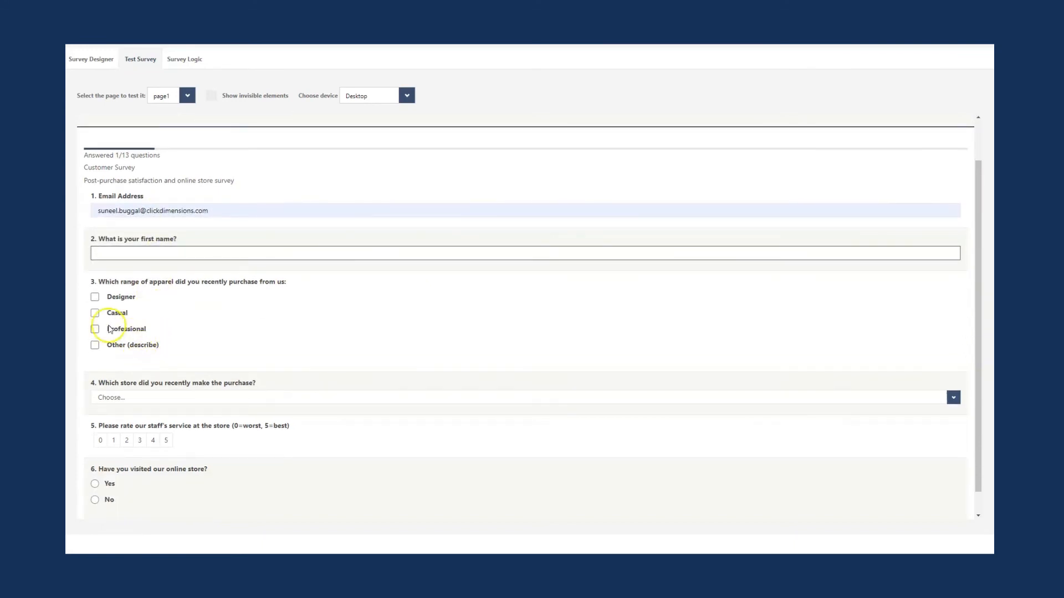
# Answer the test survey with Designer and Casual as the purchased apparel and Ion Mall as the store.
pyautogui.click(94, 301)
pyautogui.click(95, 313)
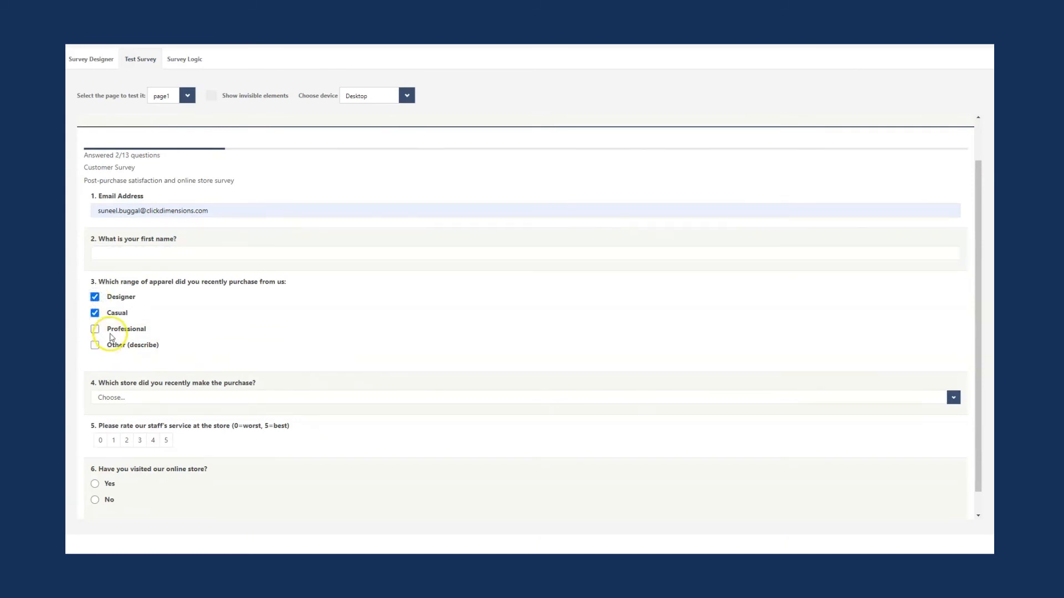
pyautogui.scroll(-1, 108, 338)
pyautogui.click(156, 373)
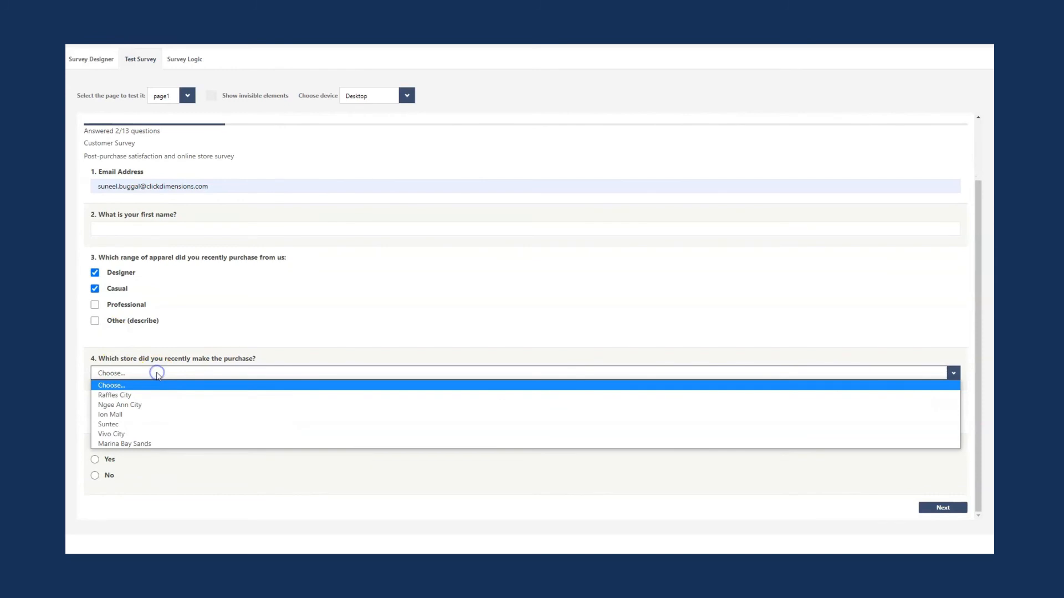
pyautogui.click(133, 415)
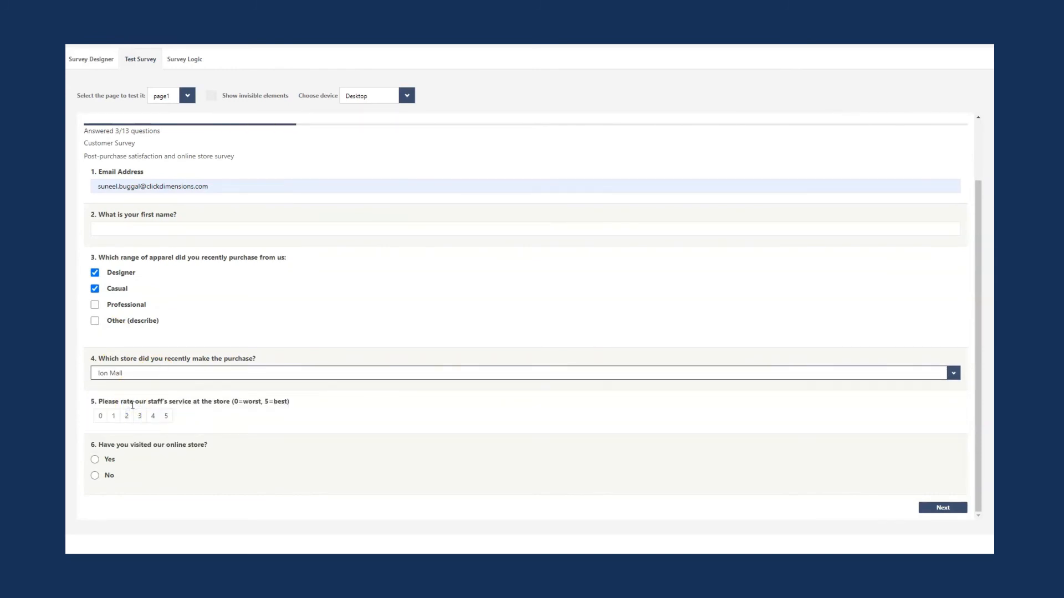
# Try different staff service ratings in the test survey, ending with a rating of 3.
pyautogui.click(193, 417)
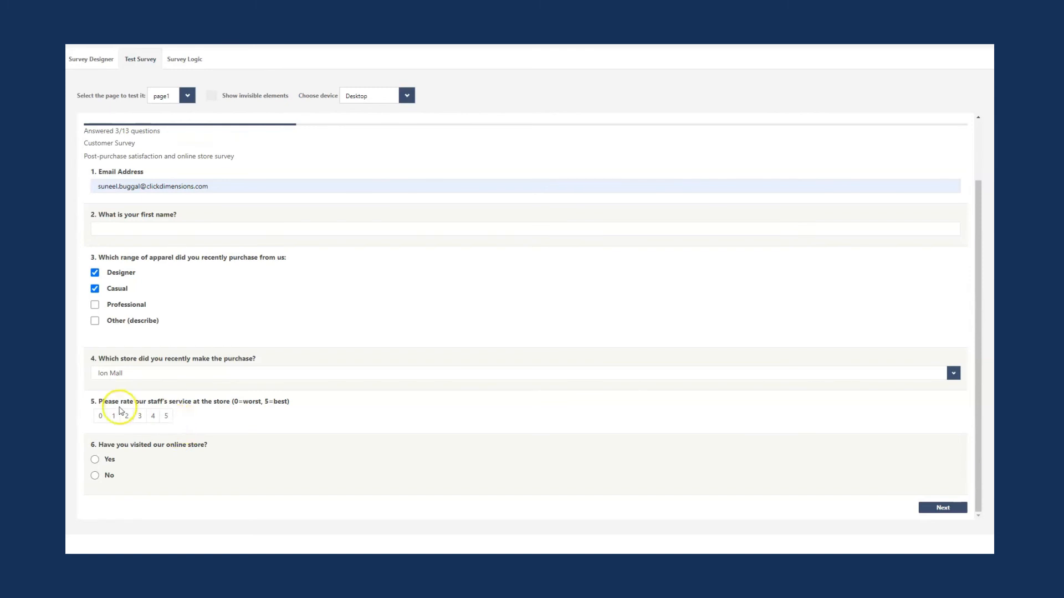
pyautogui.moveTo(144, 407); pyautogui.dragTo(165, 414)
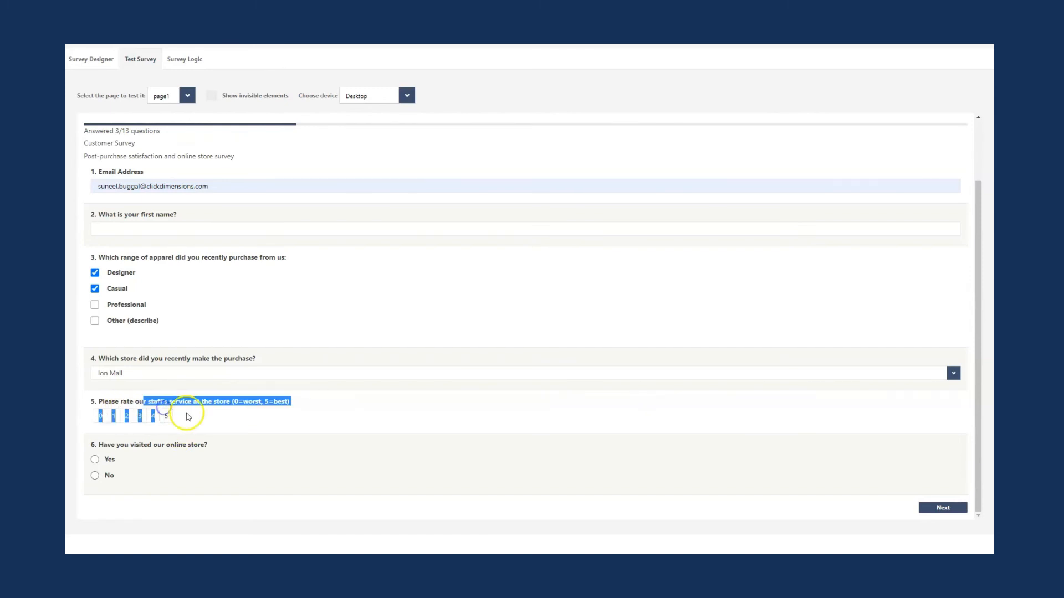
pyautogui.click(215, 411)
pyautogui.click(167, 418)
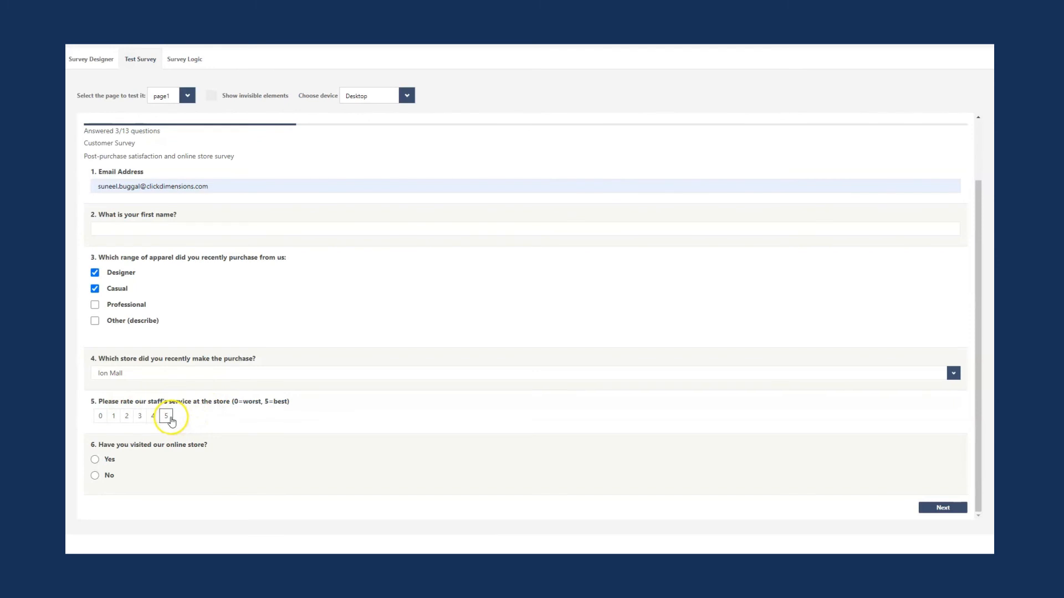
pyautogui.click(153, 417)
pyautogui.click(166, 420)
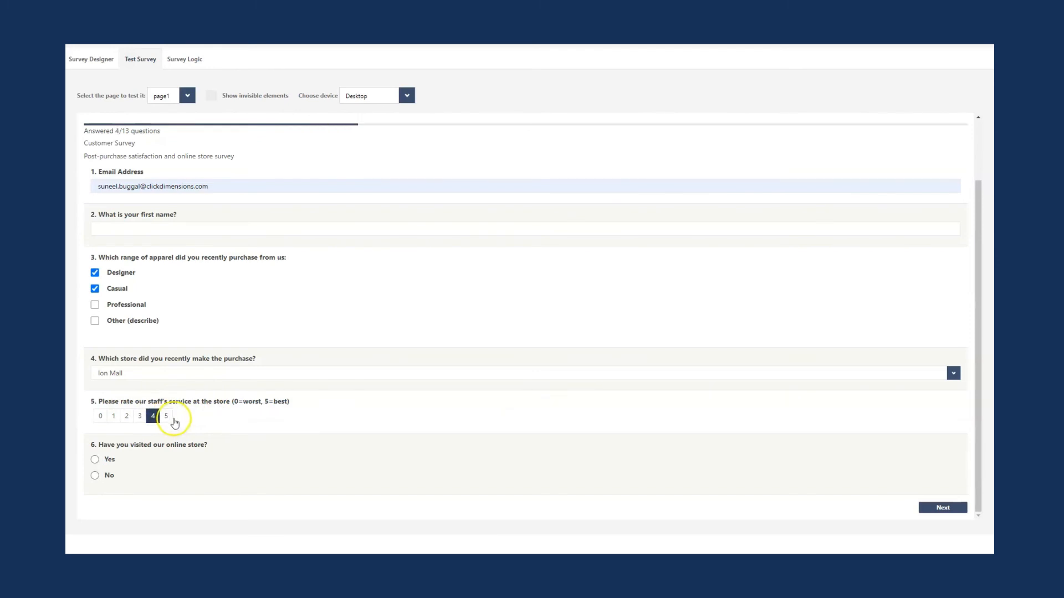
pyautogui.click(100, 416)
pyautogui.click(114, 416)
pyautogui.click(127, 419)
pyautogui.click(139, 419)
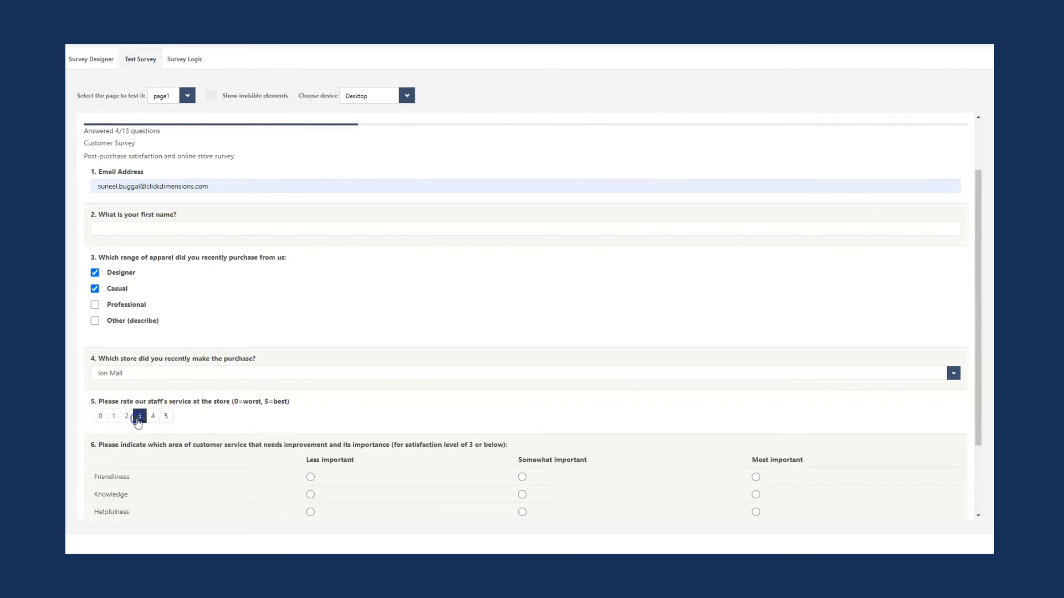
# Rate the improvement areas: Friendliness as less important, Knowledge as somewhat important, and Helpfulness as most important.
pyautogui.scroll(-1, 138, 421)
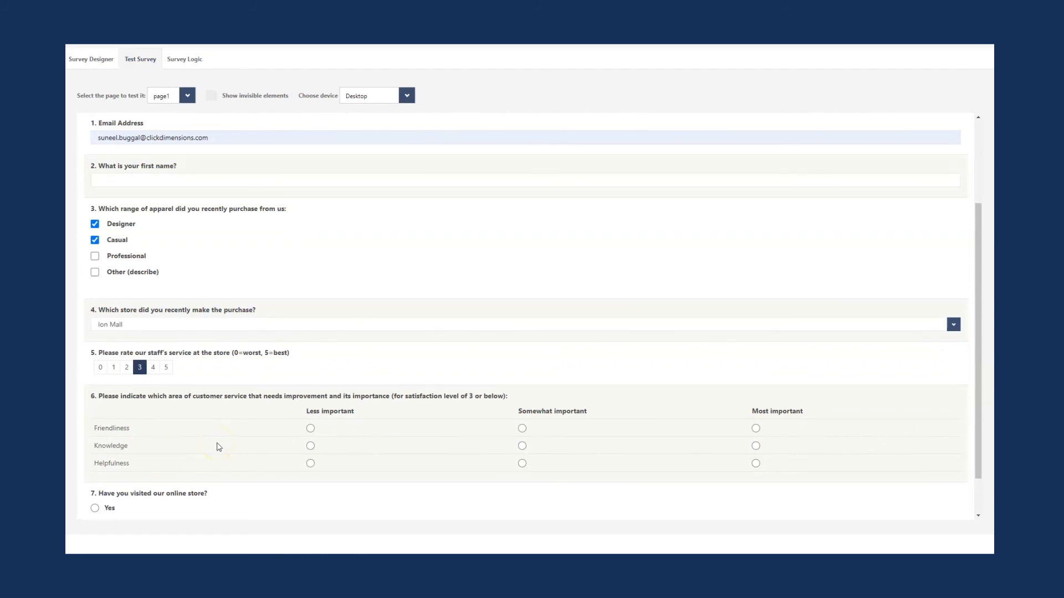
pyautogui.click(311, 429)
pyautogui.click(522, 447)
pyautogui.click(756, 464)
# Test the online store question's conditional follow-ups by answering Yes and switching the answer to No.
pyautogui.scroll(-1, 249, 447)
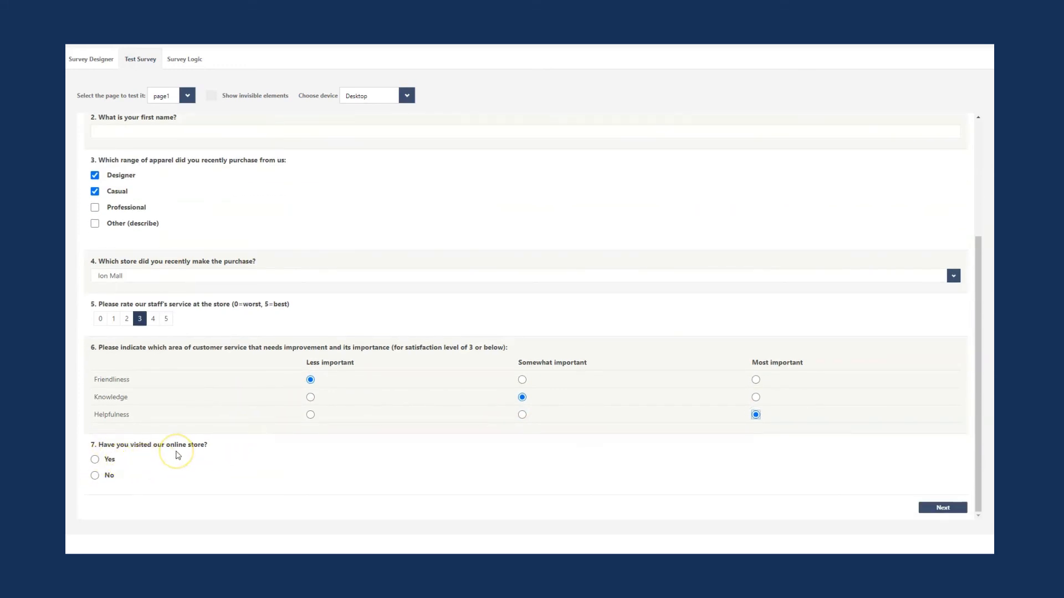
pyautogui.click(95, 459)
pyautogui.scroll(-1, 113, 459)
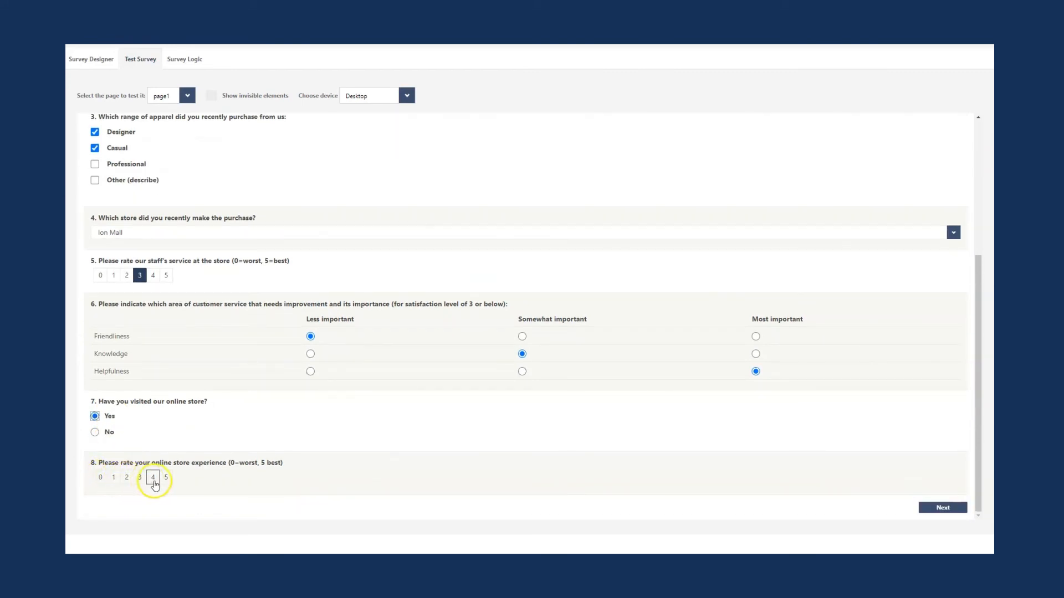
pyautogui.click(95, 432)
pyautogui.click(126, 506)
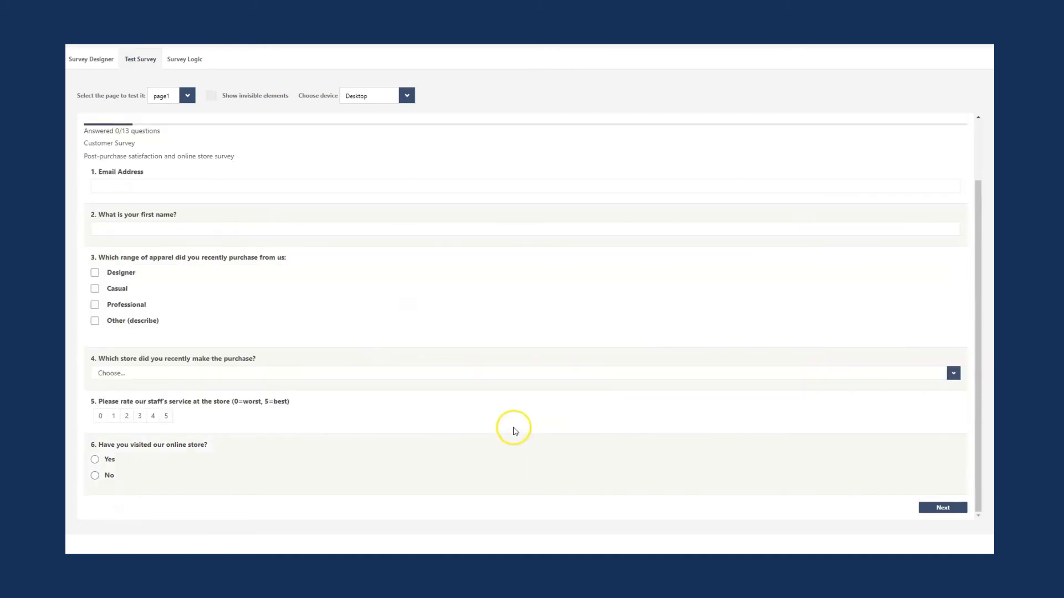
pyautogui.scroll(2, 514, 431)
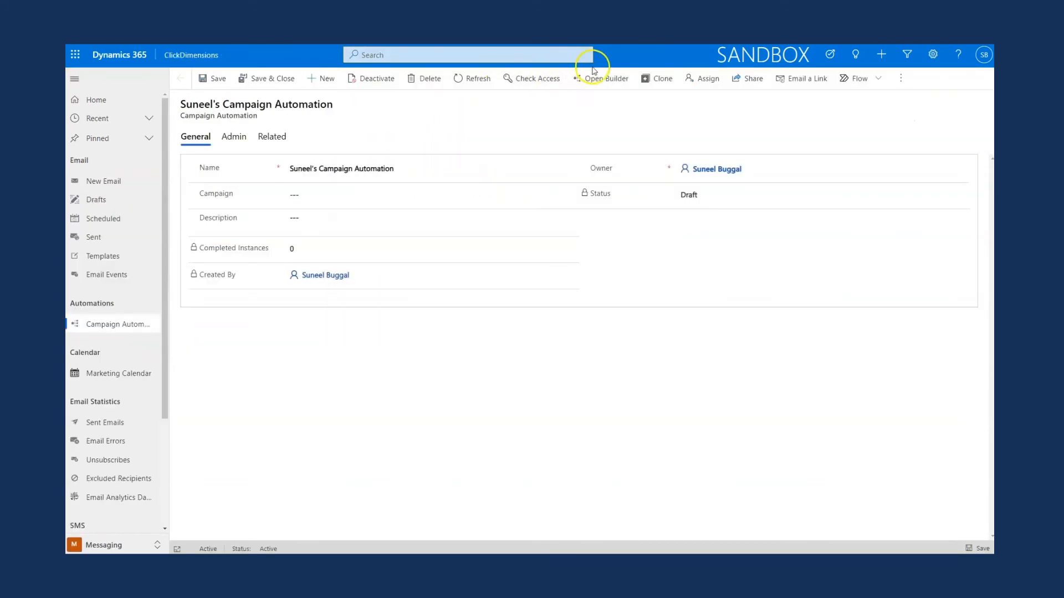
# Look over the content of Summer promo 2021 email template 1 in the email editor.
pyautogui.click(355, 169)
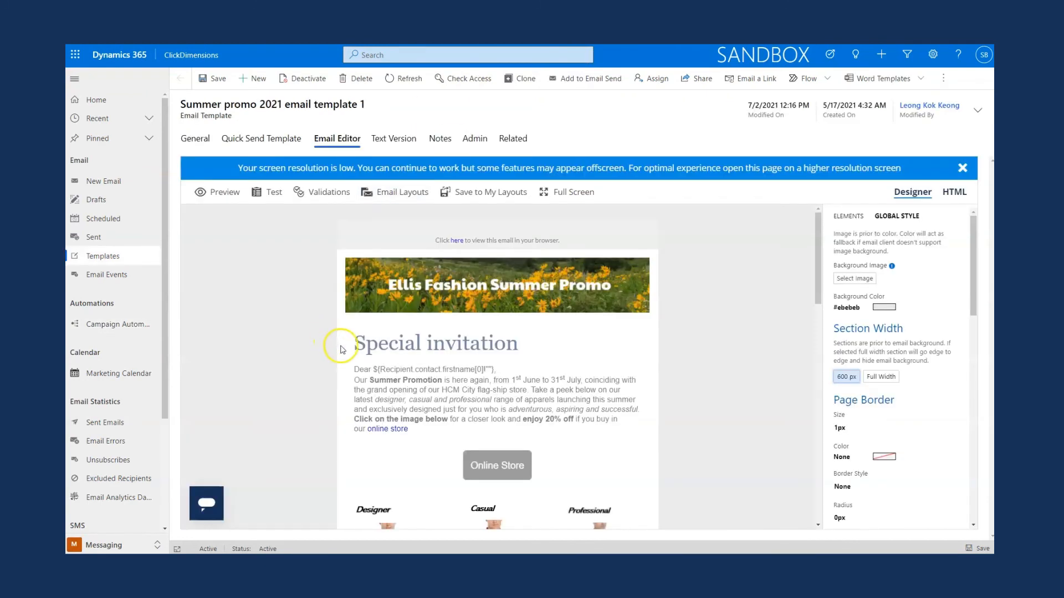
pyautogui.scroll(-4, 342, 350)
pyautogui.scroll(4, 343, 349)
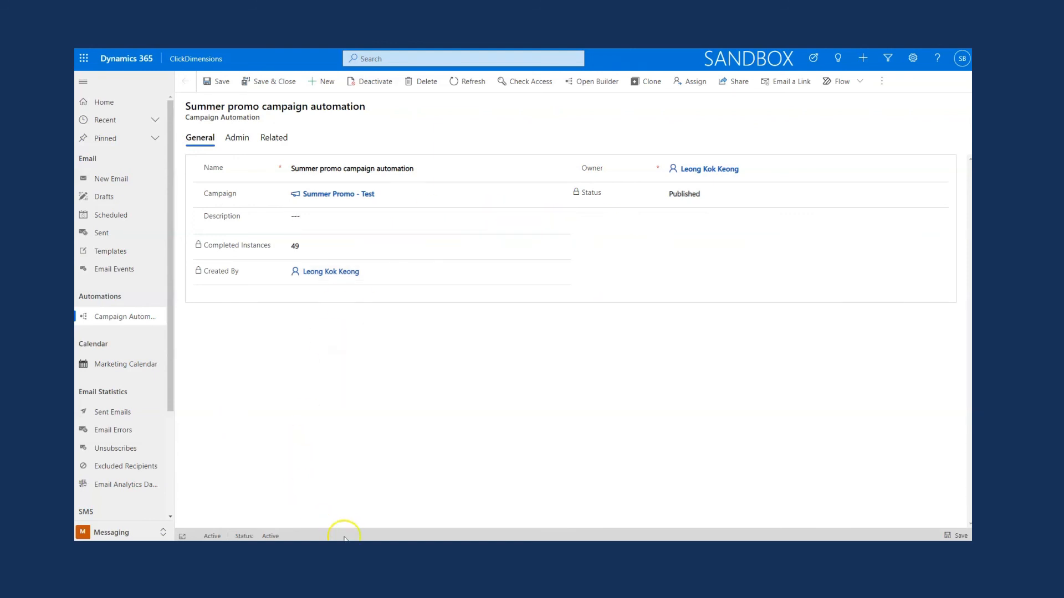
# View the statistics of the Summer promo campaign automation and open the completed participants for Summer promo 2021 email template 1.
pyautogui.moveTo(354, 549)
pyautogui.click(444, 505)
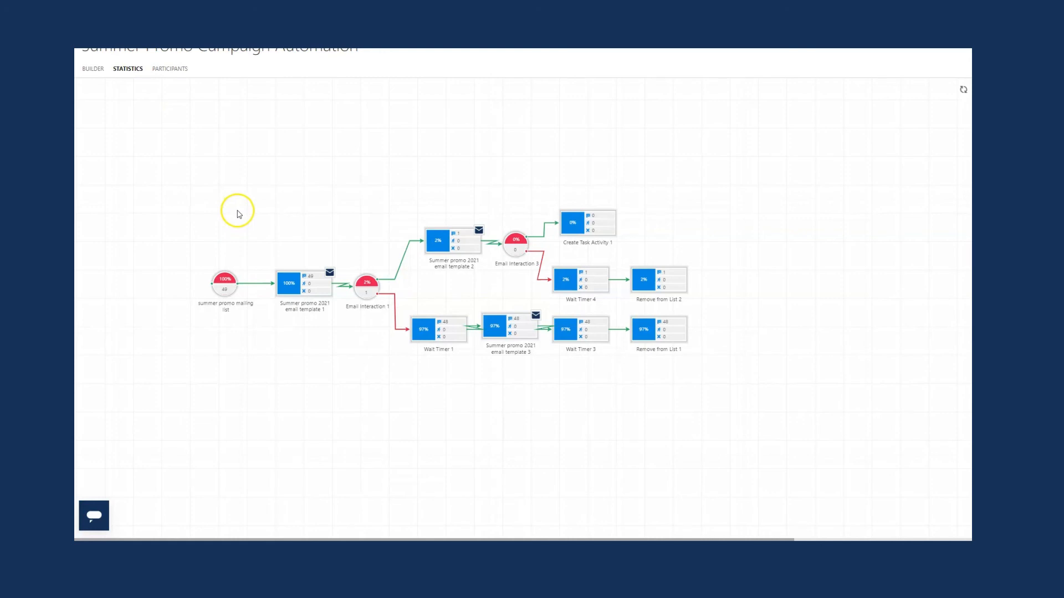
pyautogui.click(308, 280)
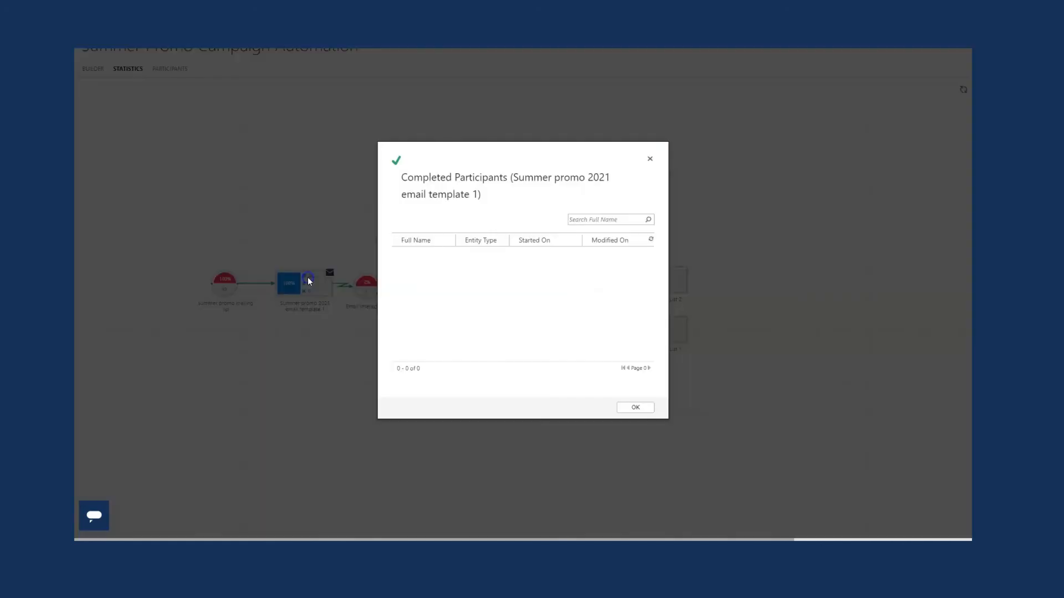
# Check the active and failed participants of Summer promo 2021 email template 1, and look over the automation's full participant list.
pyautogui.click(651, 161)
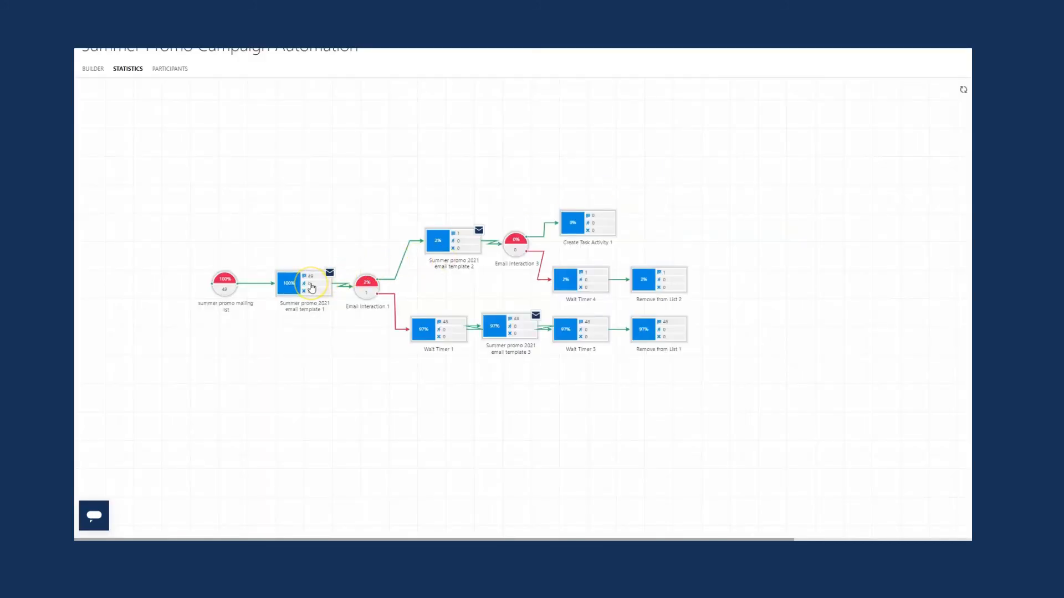
pyautogui.click(311, 286)
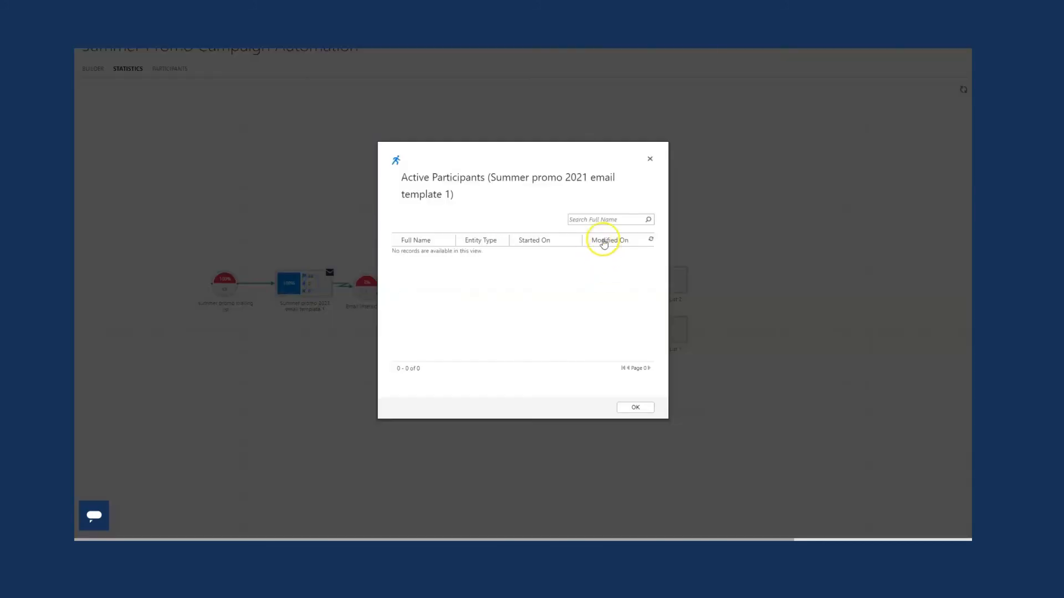
pyautogui.click(651, 160)
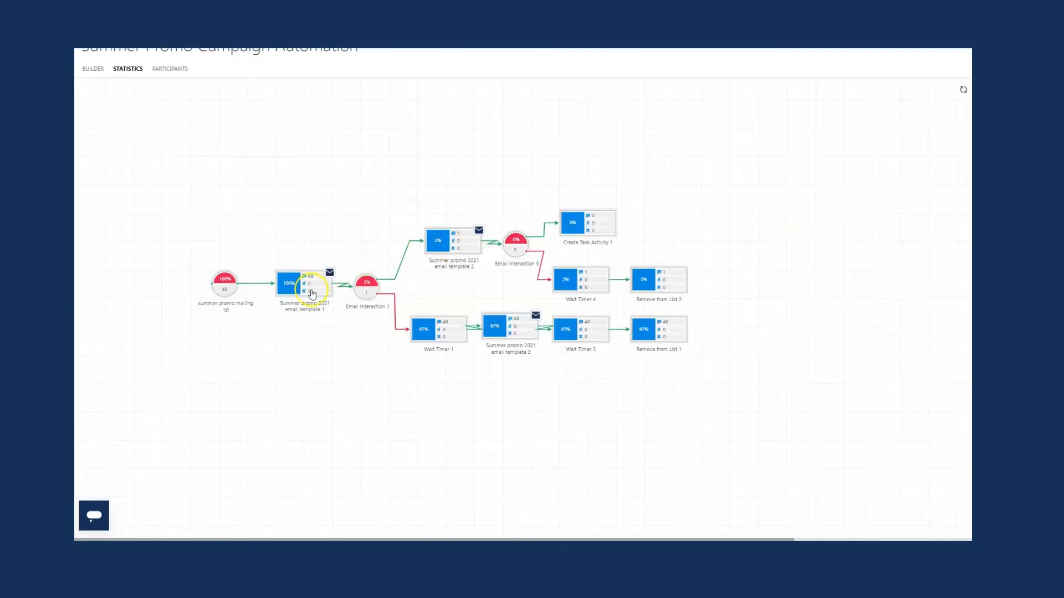
pyautogui.click(311, 292)
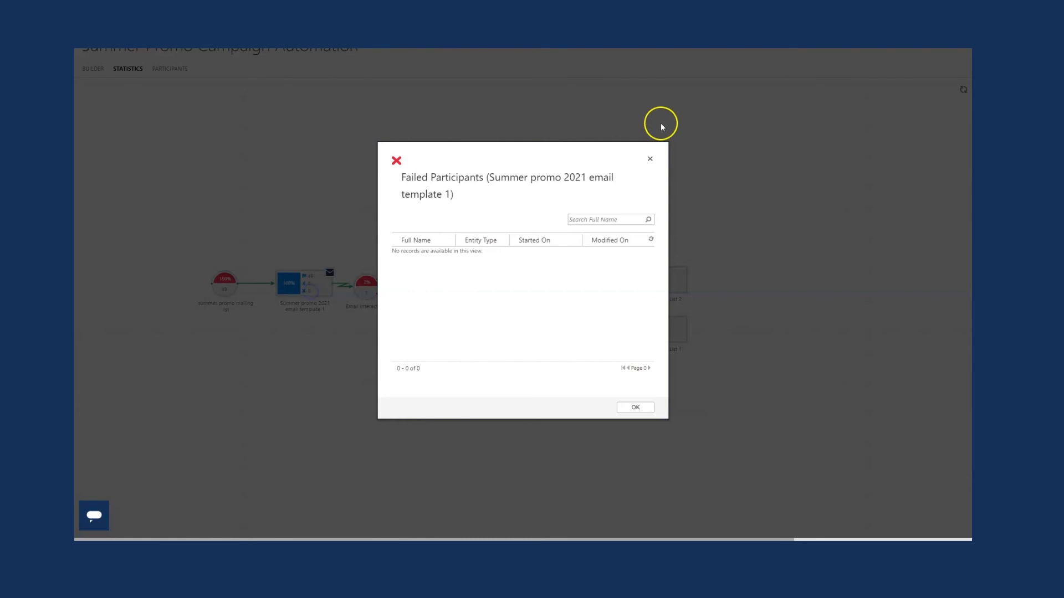
pyautogui.click(651, 160)
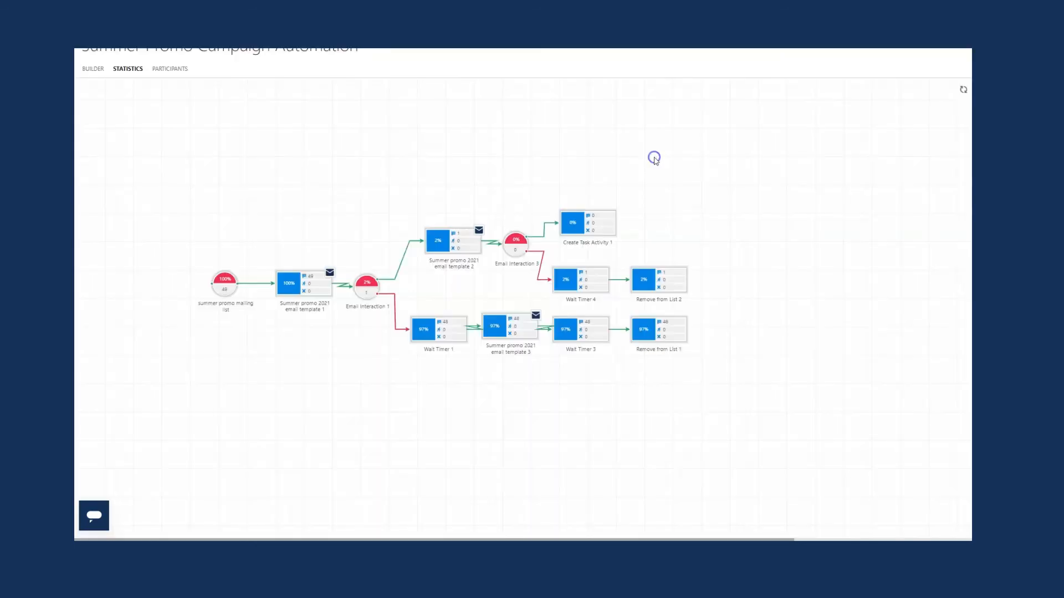
pyautogui.click(172, 72)
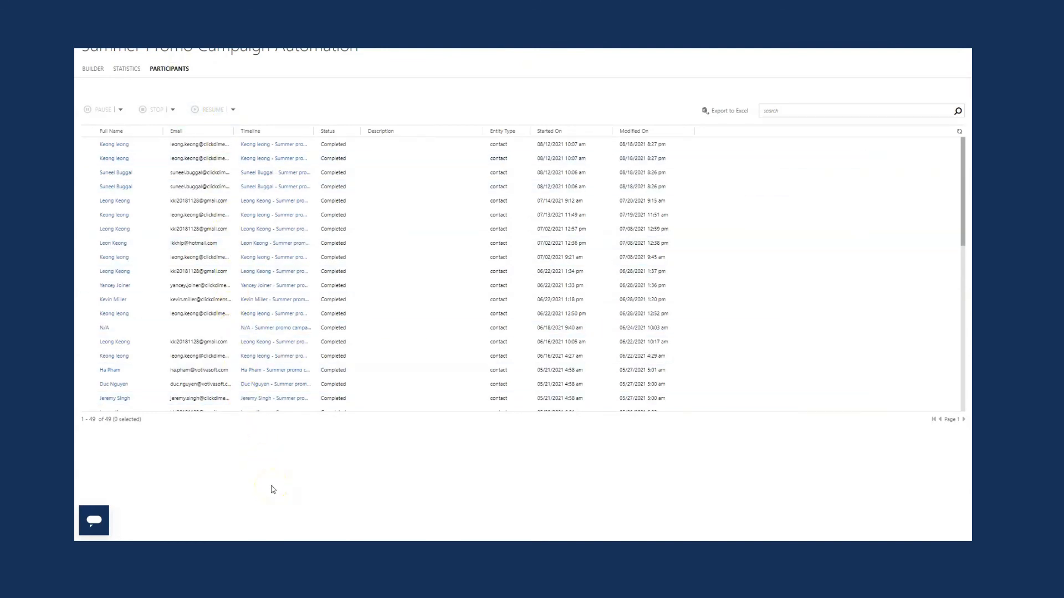
pyautogui.click(96, 70)
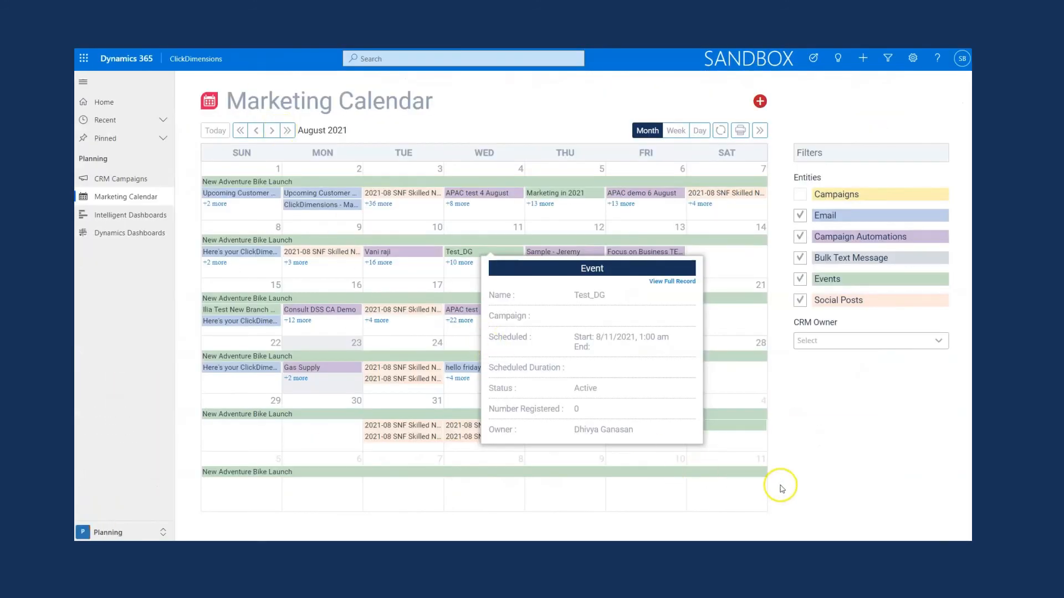
# Preview the 17 August Skilled Nursing social post in the marketing calendar and open the full record of the 12 August campaign automation.
pyautogui.click(780, 486)
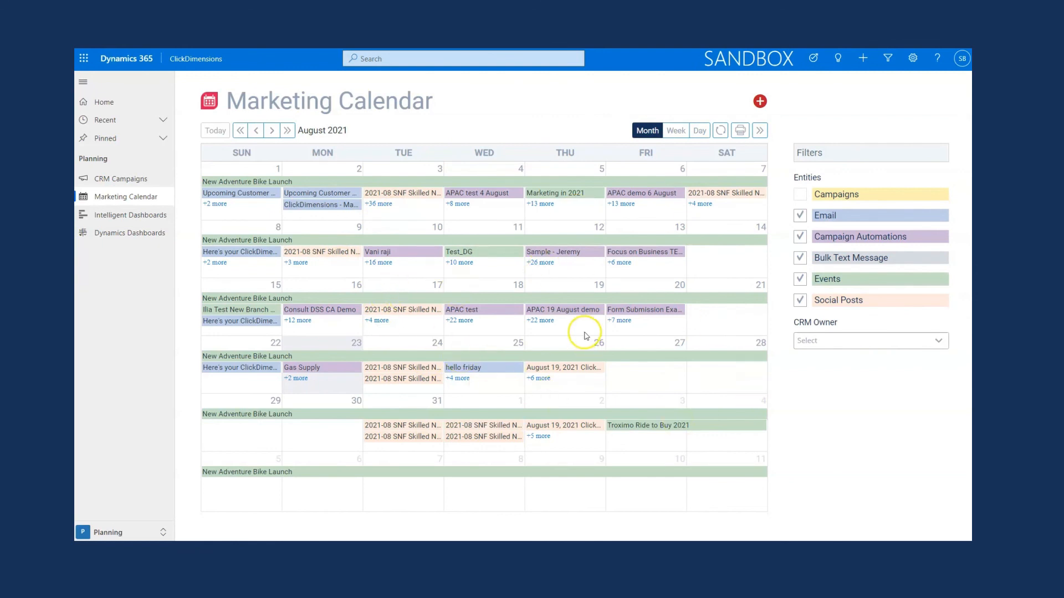
pyautogui.click(413, 311)
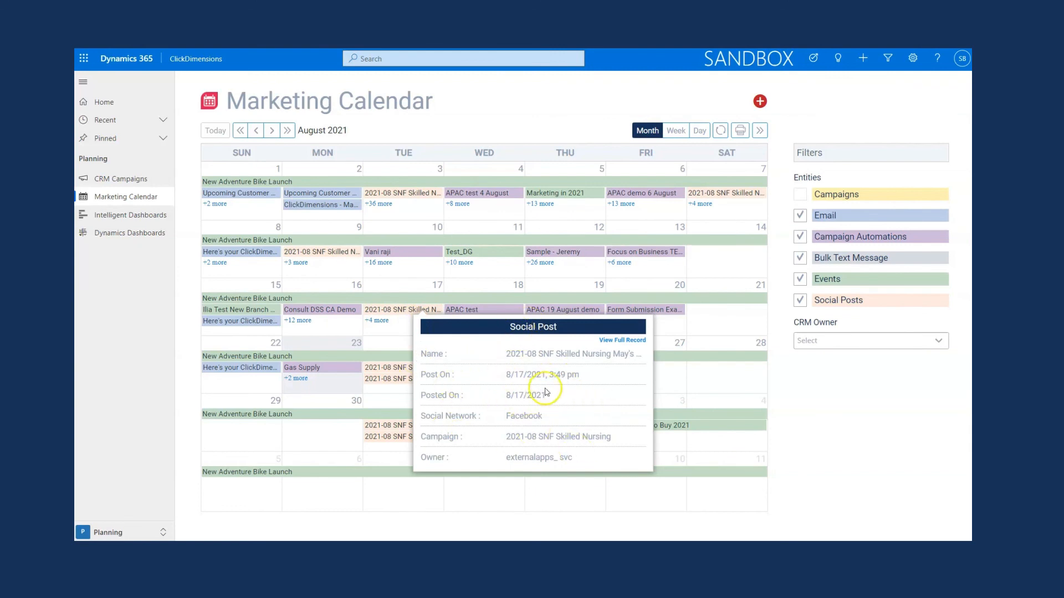
pyautogui.click(571, 253)
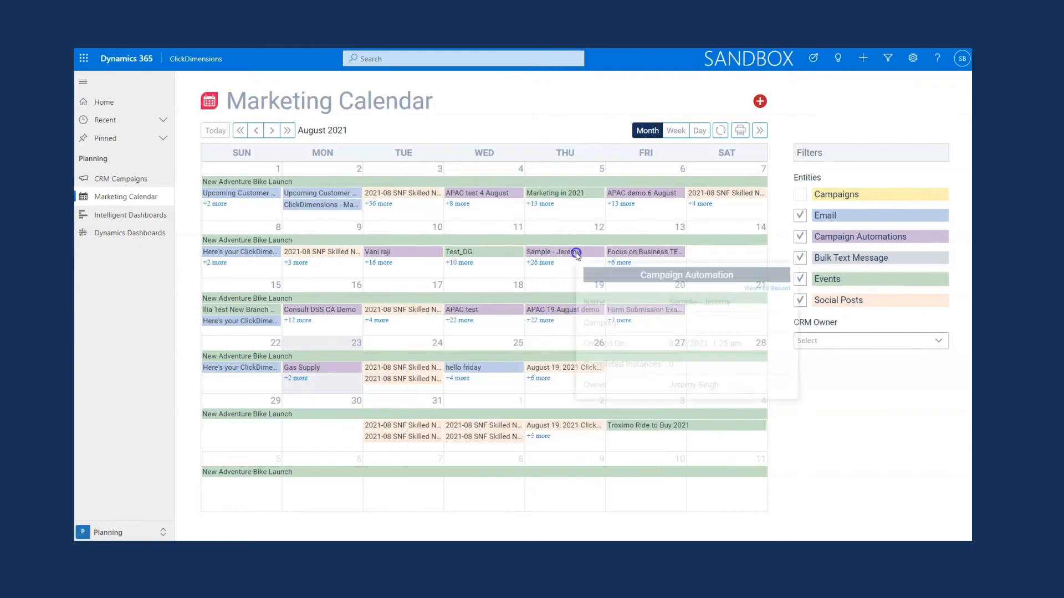
pyautogui.click(749, 281)
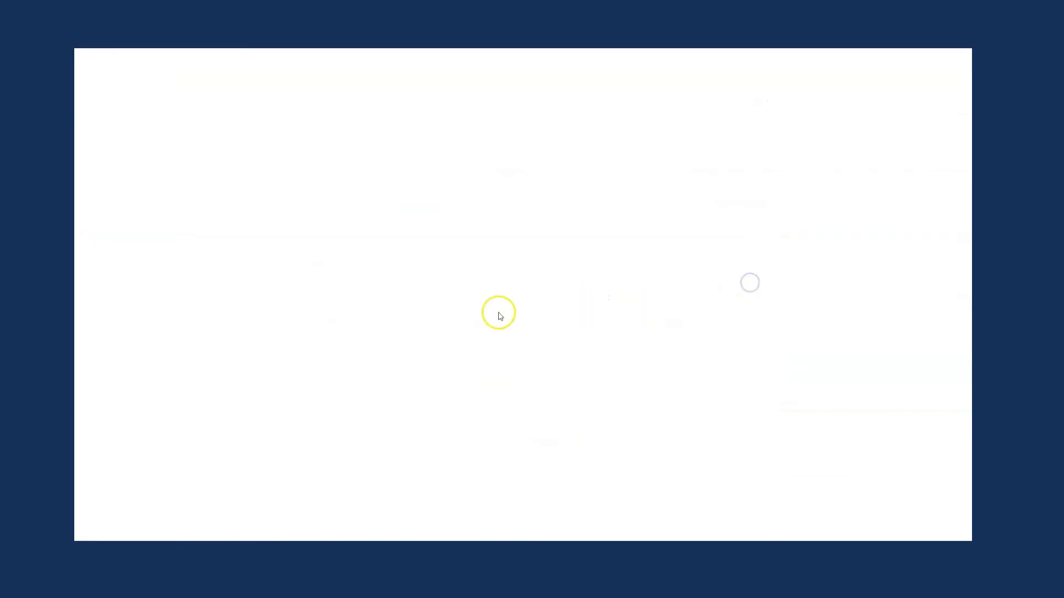
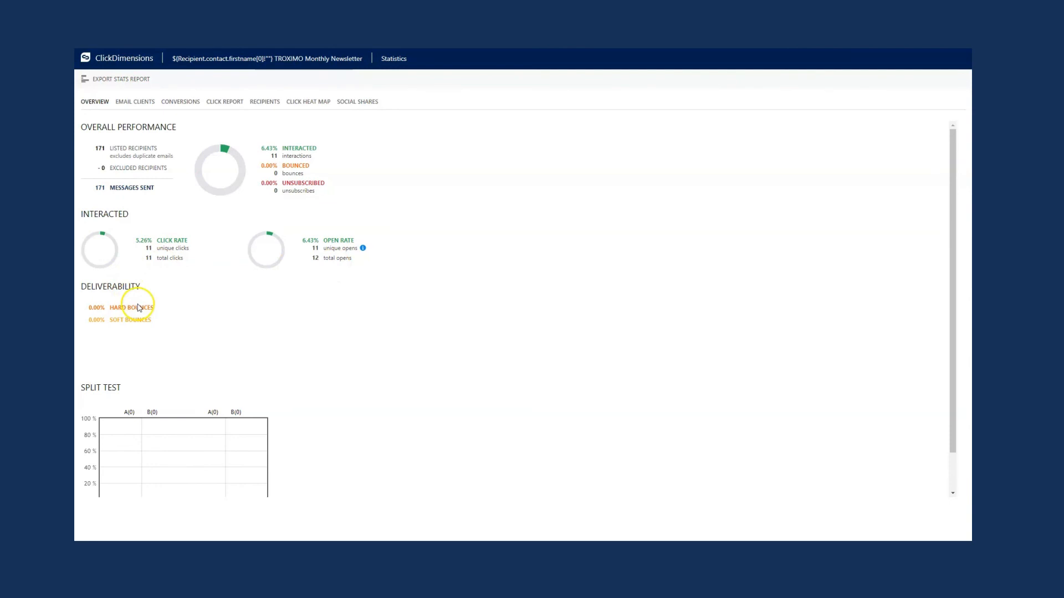
# Review the TROXIMO Monthly Newsletter's overview statistics including the split test, its email clients, and its conversions.
pyautogui.scroll(-1, 134, 302)
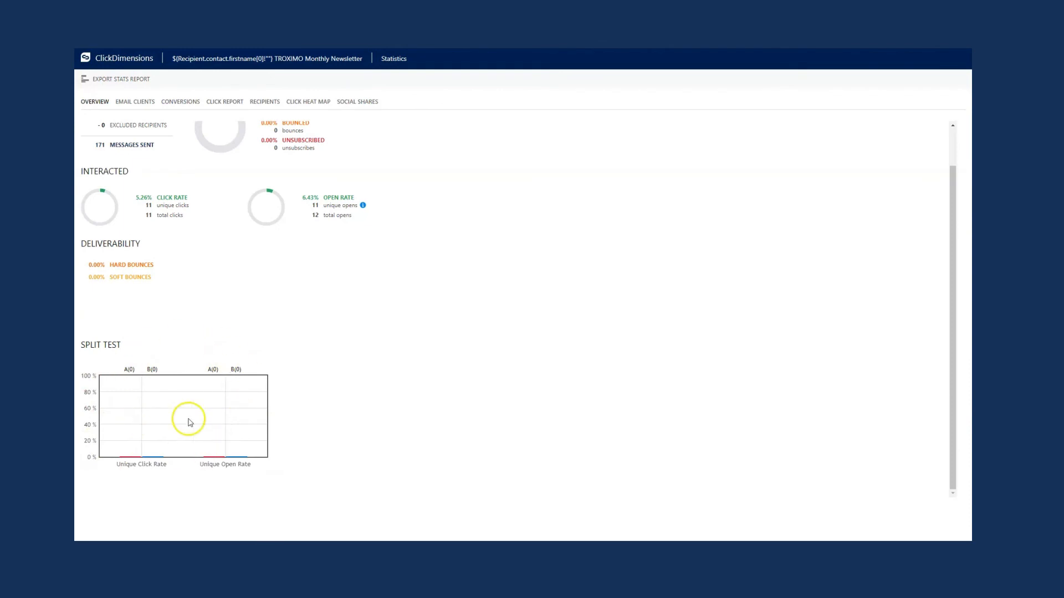
pyautogui.scroll(1, 153, 395)
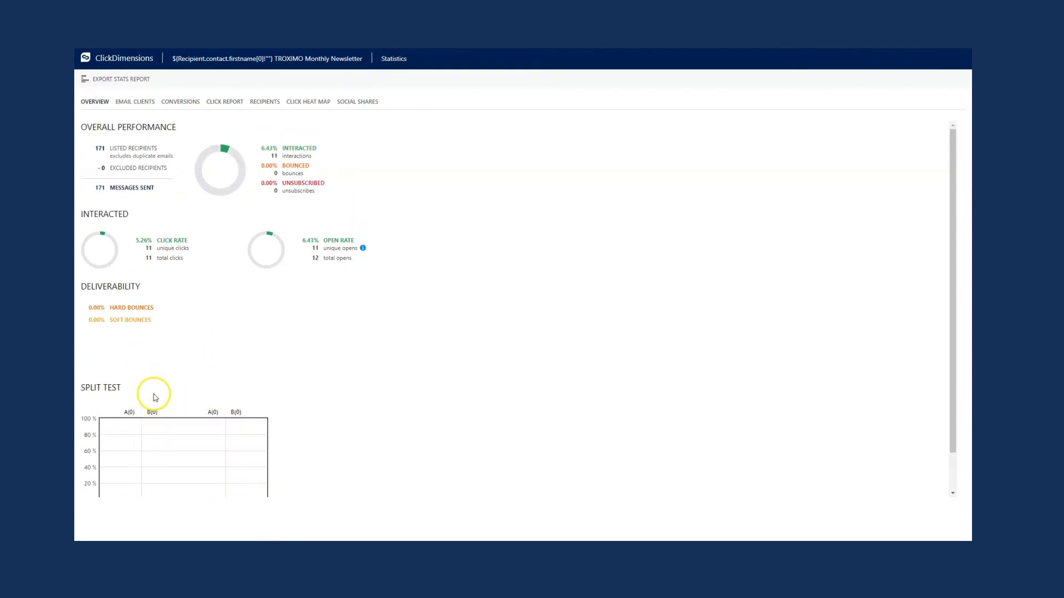
pyautogui.click(131, 104)
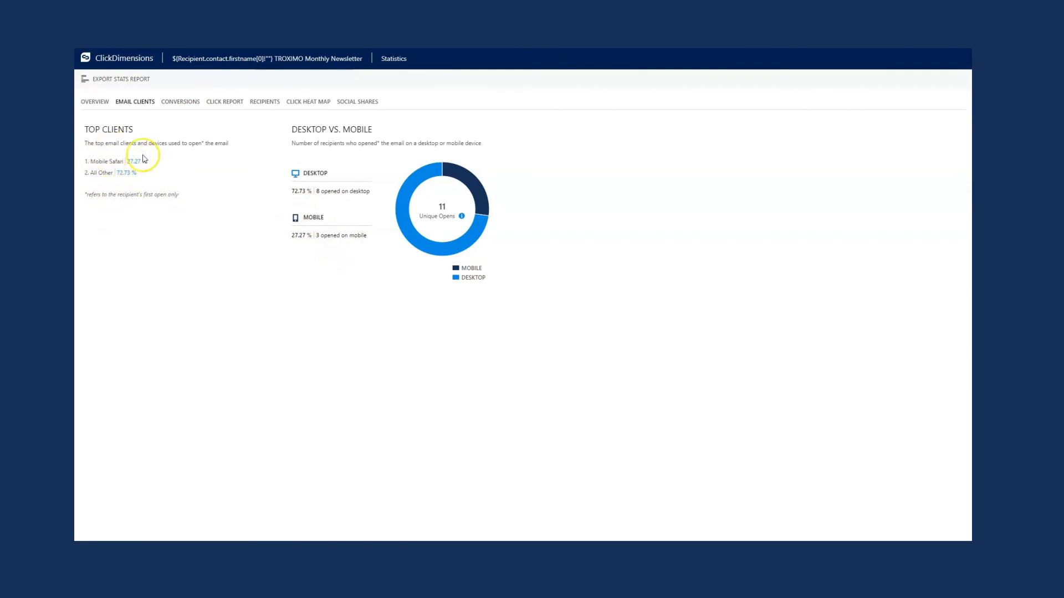
pyautogui.click(179, 103)
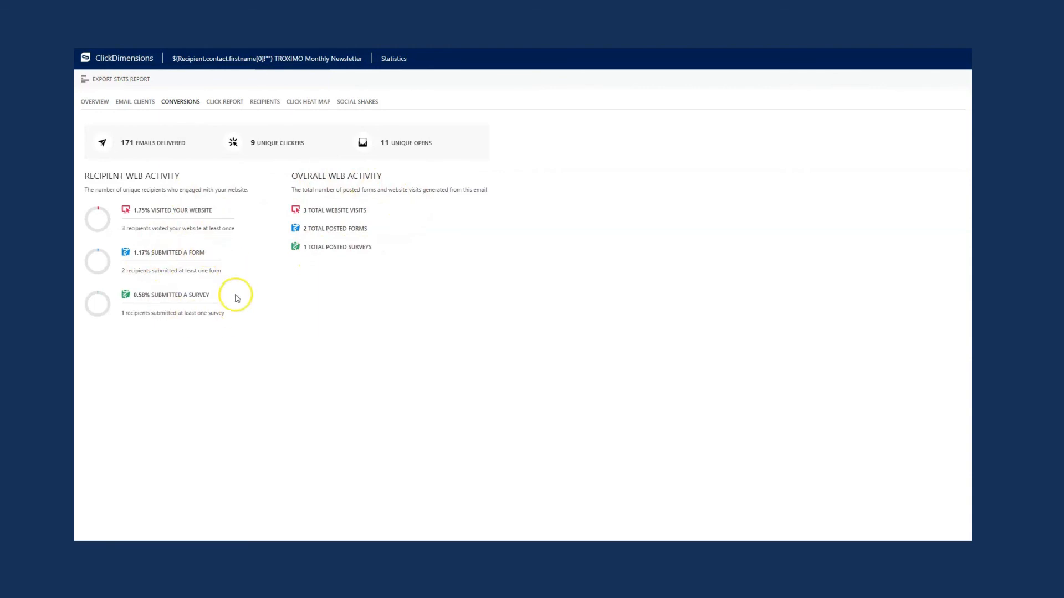
# Review the newsletter's click report and look through the list of all its recipients.
pyautogui.click(224, 102)
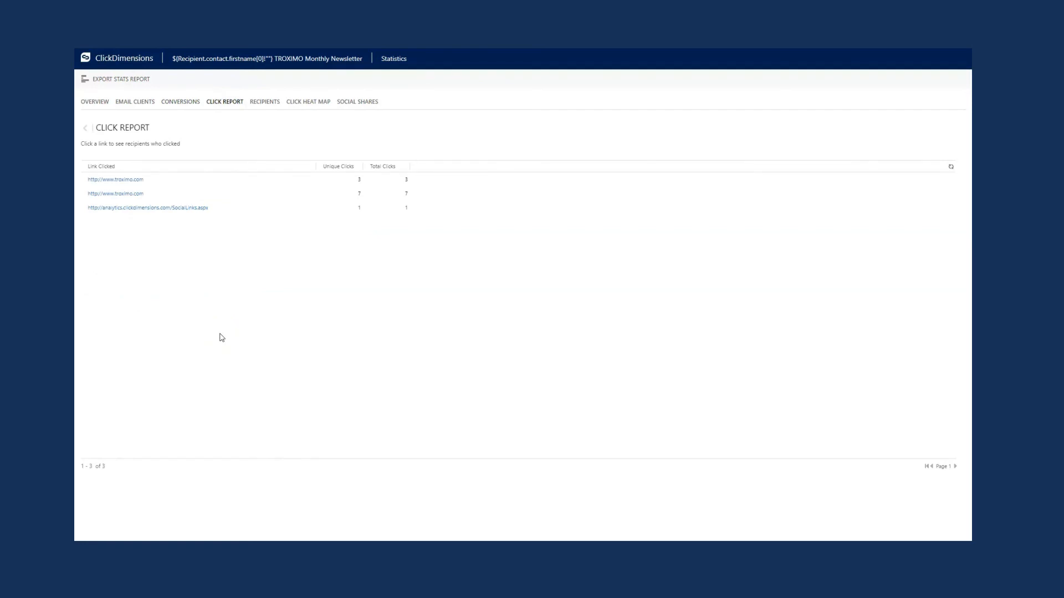
pyautogui.click(270, 103)
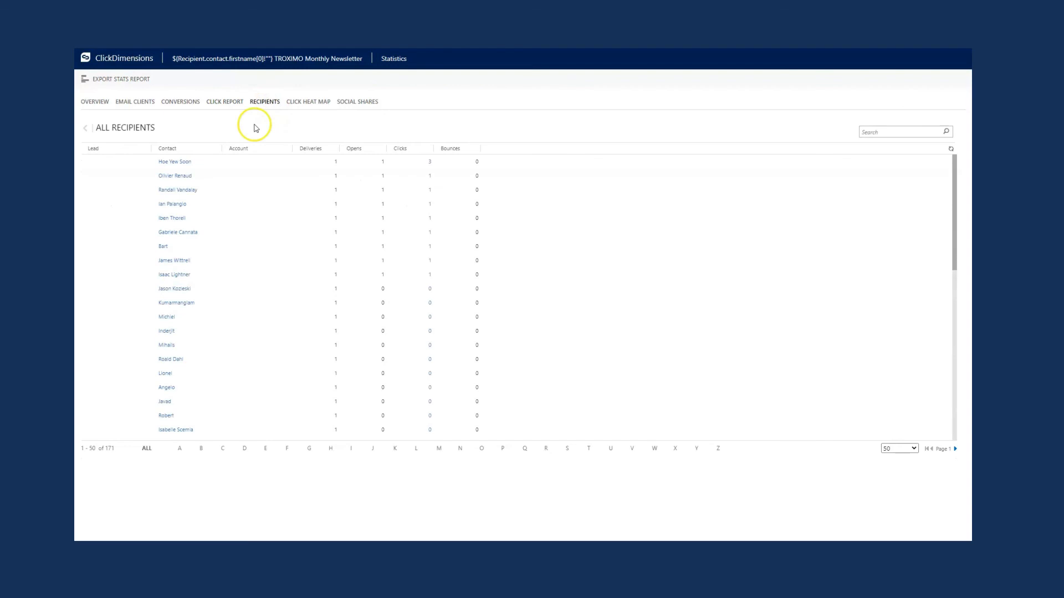
pyautogui.scroll(-8, 238, 287)
pyautogui.scroll(8, 225, 299)
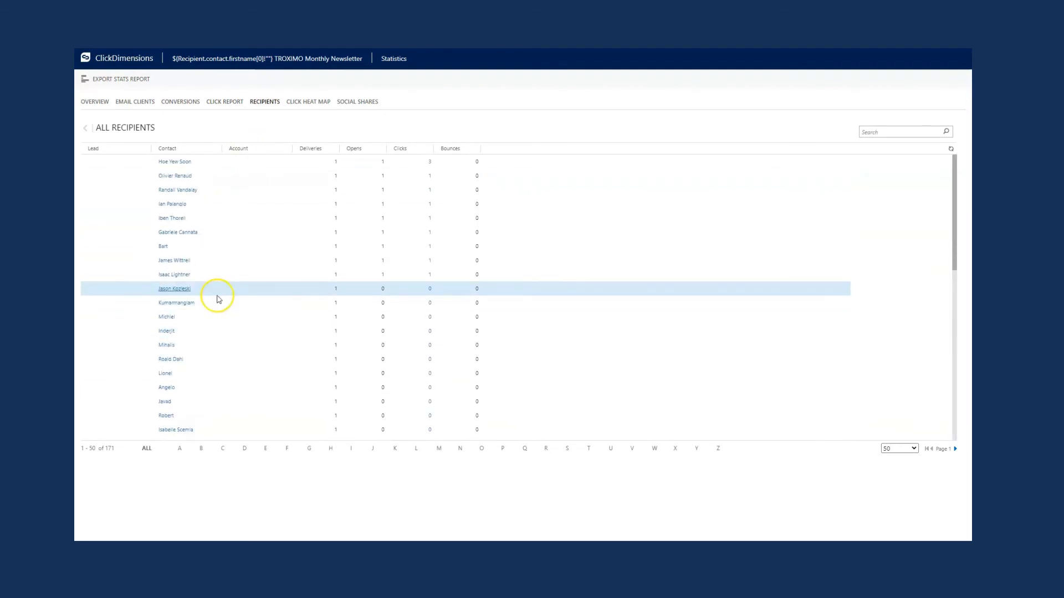
# Examine the click heat map over the whole newsletter and view its social shares.
pyautogui.click(302, 104)
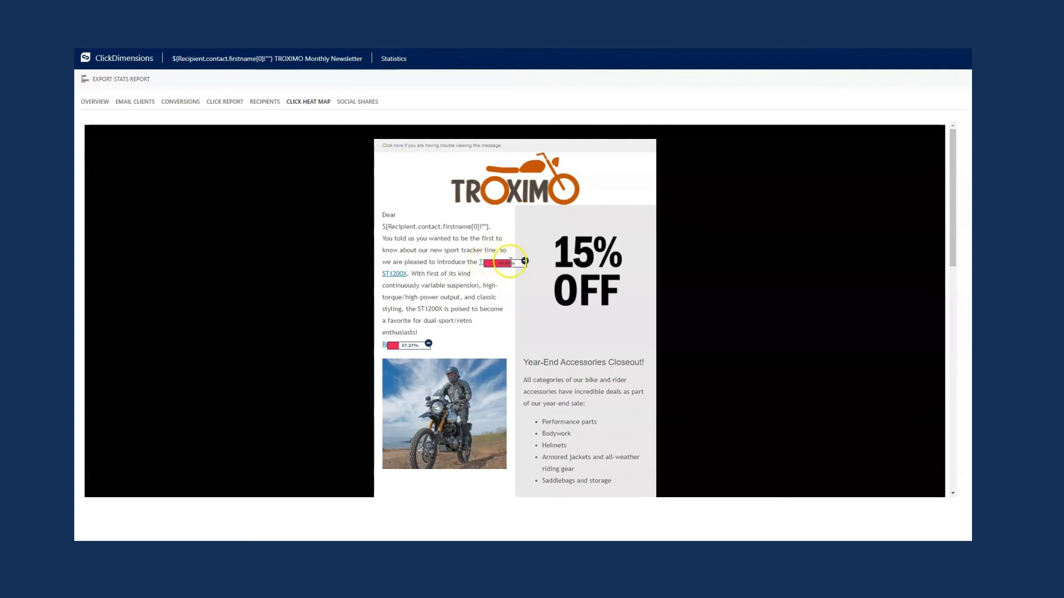
pyautogui.scroll(-6, 403, 344)
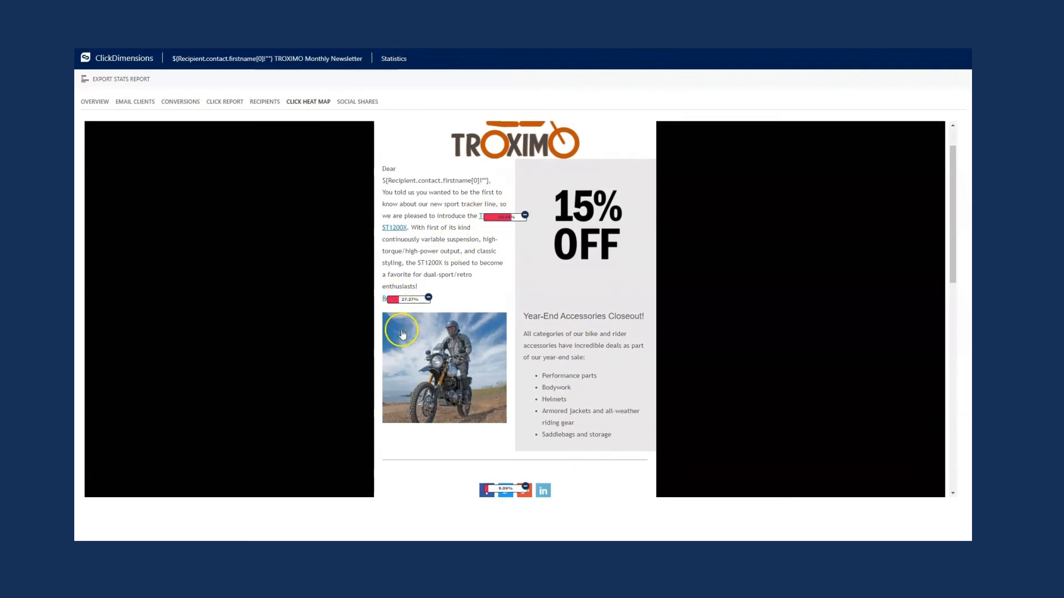
pyautogui.scroll(-2, 409, 294)
pyautogui.scroll(8, 409, 294)
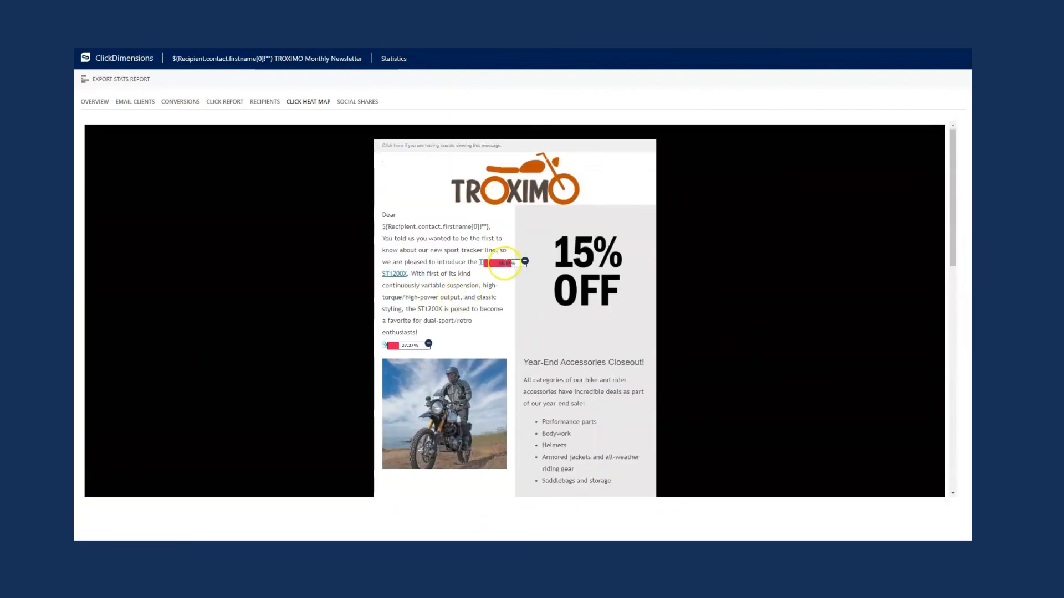
pyautogui.click(359, 103)
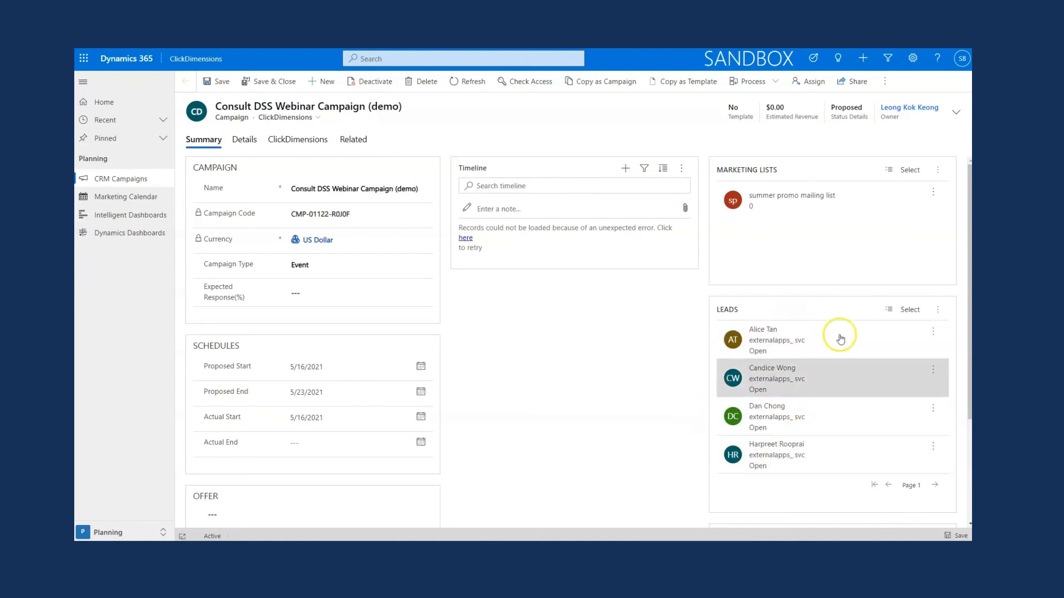
# Look through the ClickDimensions records related to Consult DSS Webinar Campaign (demo), from marketing lists and sent emails to text messages and social clicks.
pyautogui.click(293, 141)
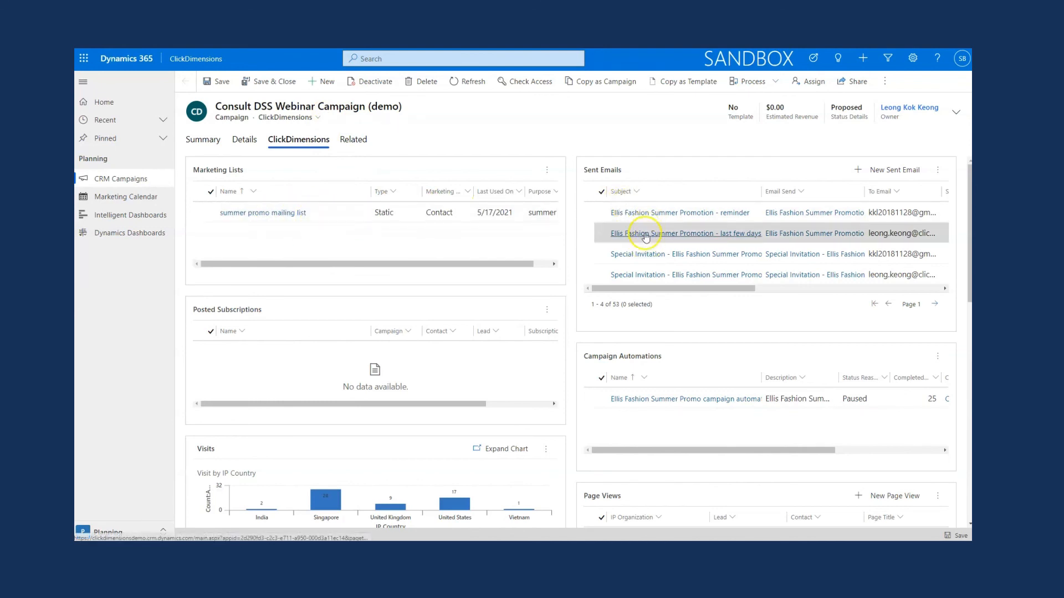
pyautogui.scroll(-1, 642, 228)
pyautogui.scroll(-2, 645, 235)
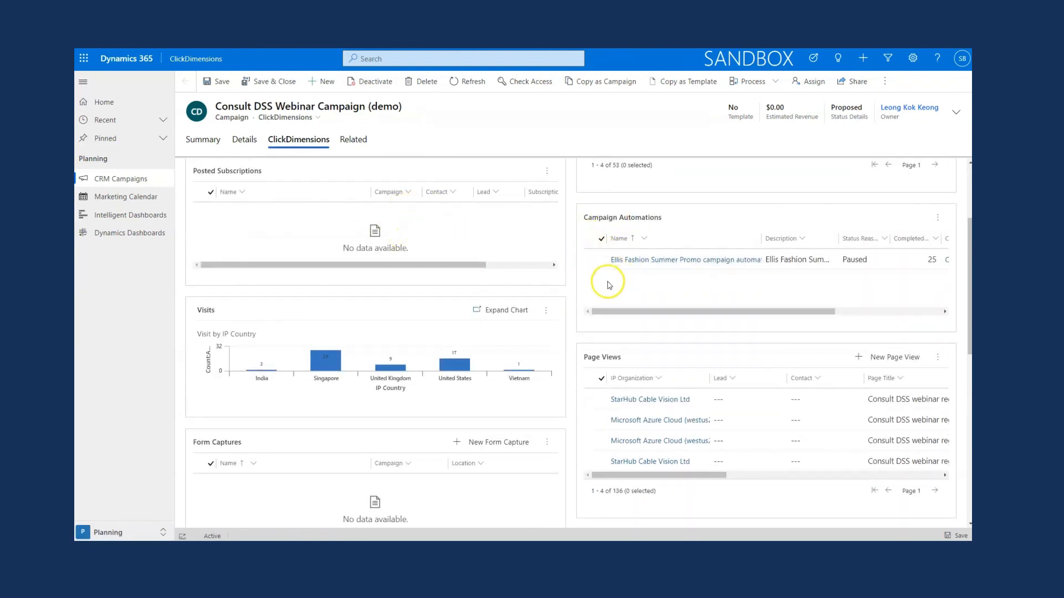
pyautogui.scroll(-3, 608, 282)
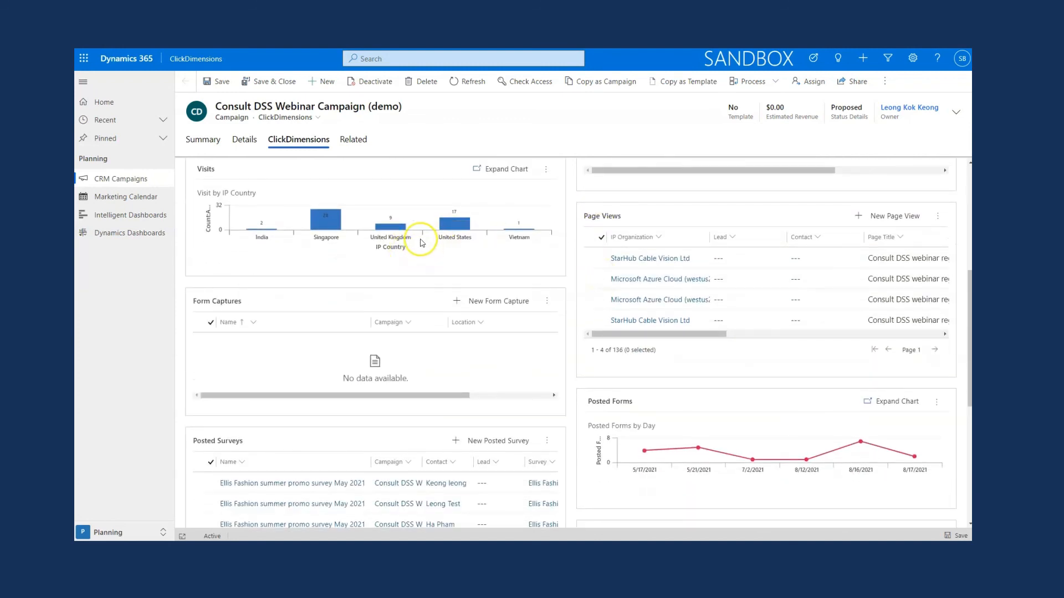
pyautogui.scroll(-1, 668, 287)
pyautogui.scroll(-3, 637, 283)
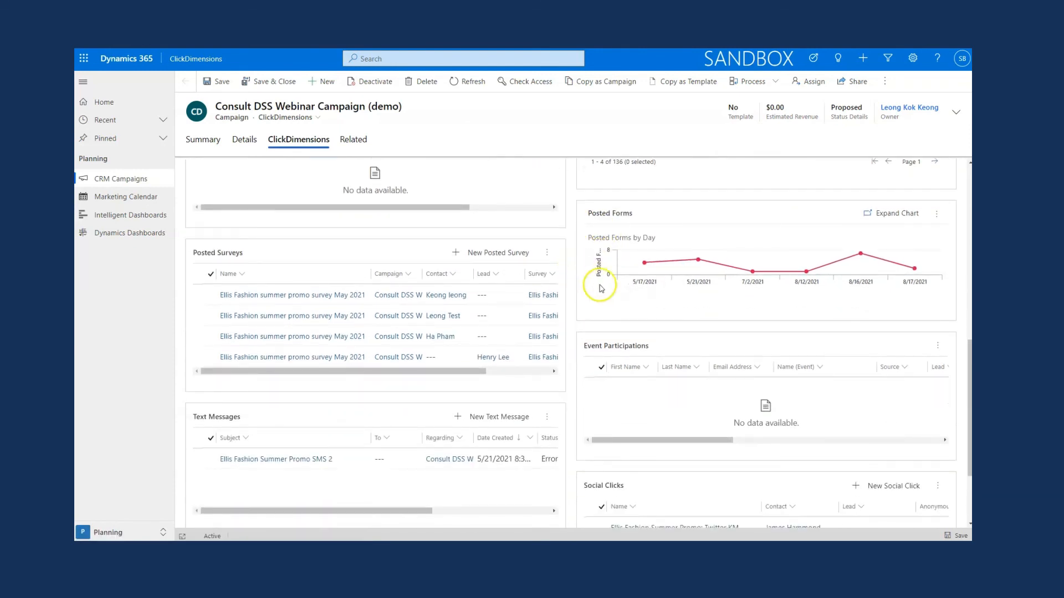
pyautogui.scroll(-2, 435, 290)
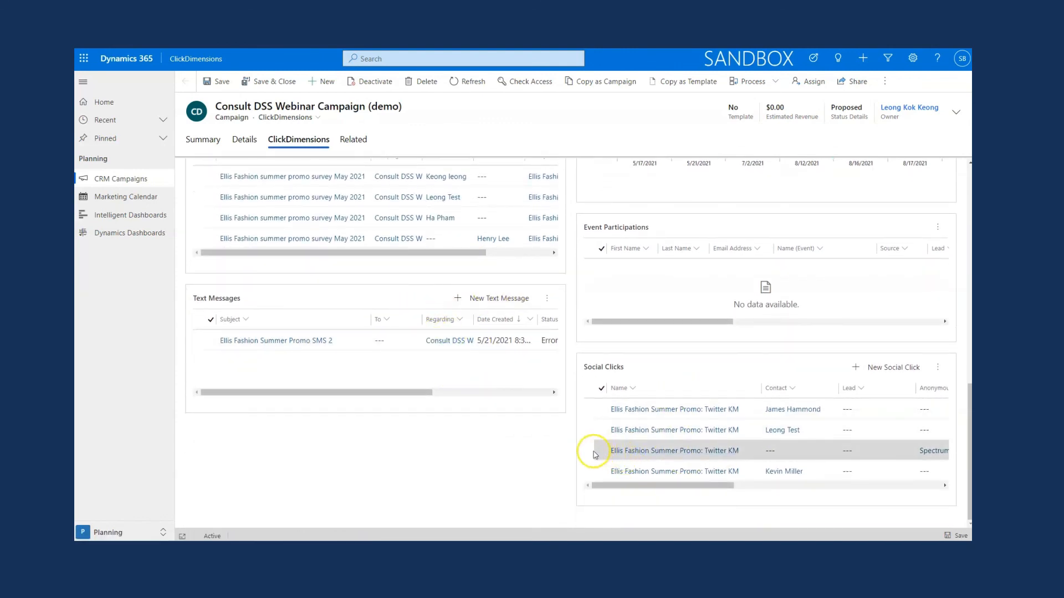
pyautogui.scroll(1, 568, 493)
pyautogui.scroll(10, 568, 493)
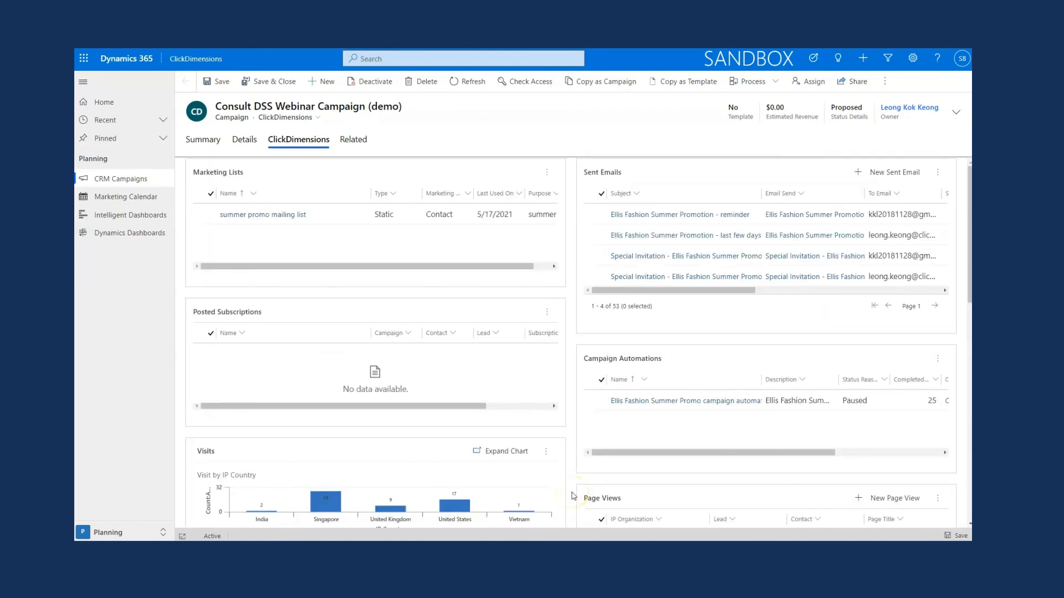